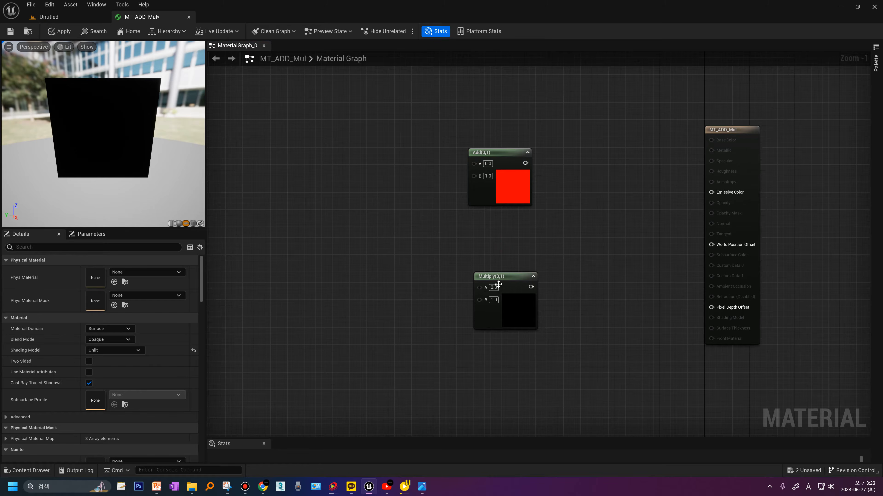
- Line up the Add and Multiply nodes in one column, with Multiply directly below Add
{"action": "left_click_drag", "start_coordinate": [499, 285], "coordinate": [459, 273]}
{"action": "left_click_drag", "start_coordinate": [505, 195], "coordinate": [470, 217]}
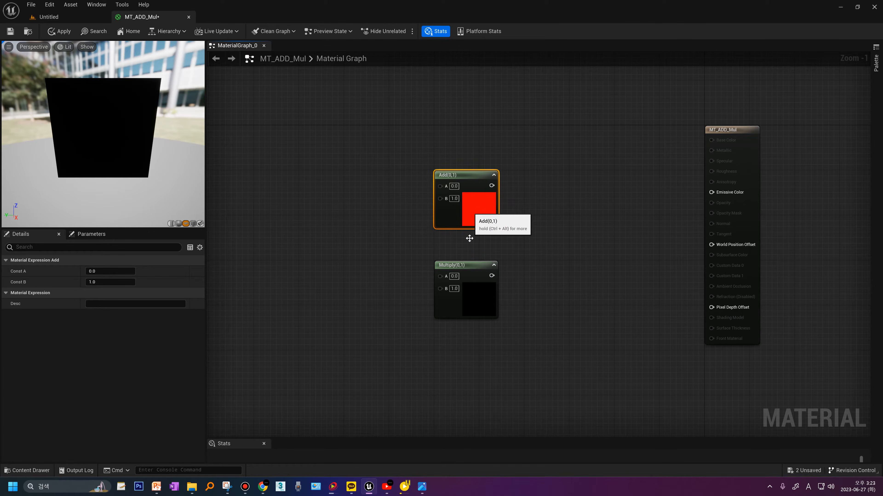
{"action": "left_click_drag", "start_coordinate": [466, 270], "coordinate": [466, 265]}
{"action": "left_click", "coordinate": [470, 213]}
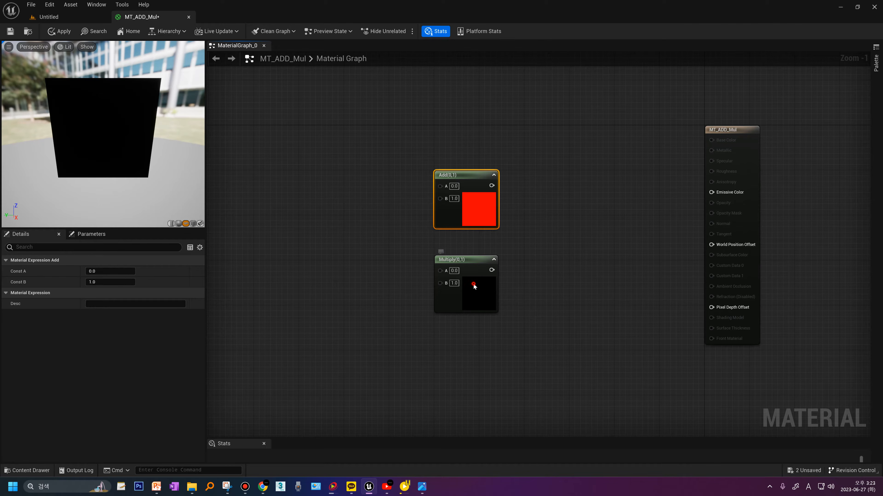
{"action": "left_click", "coordinate": [474, 285]}
{"action": "left_click", "coordinate": [468, 208]}
{"action": "left_click", "coordinate": [466, 274]}
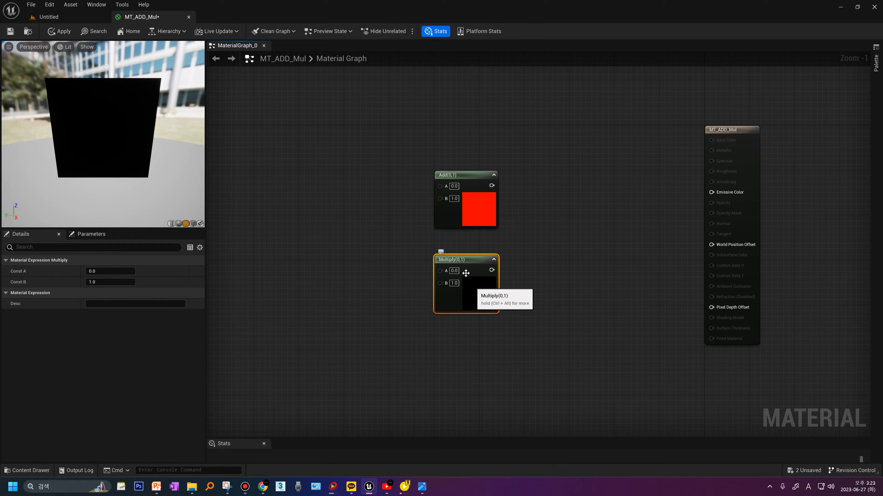
{"action": "left_click", "coordinate": [479, 213]}
- Set both the A and B constants of the Add node to 0
{"action": "scroll", "coordinate": [478, 216], "scroll_direction": "up", "scroll_amount": 1}
{"action": "left_click", "coordinate": [413, 184]}
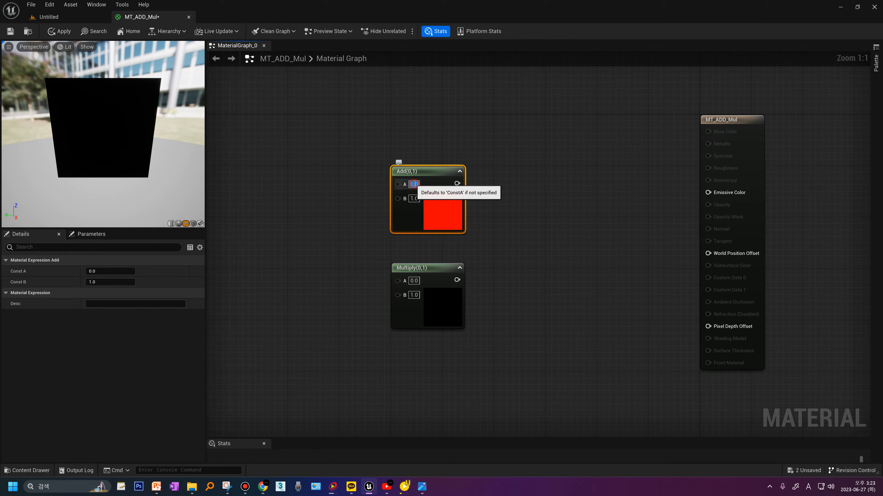
{"action": "left_click", "coordinate": [412, 199]}
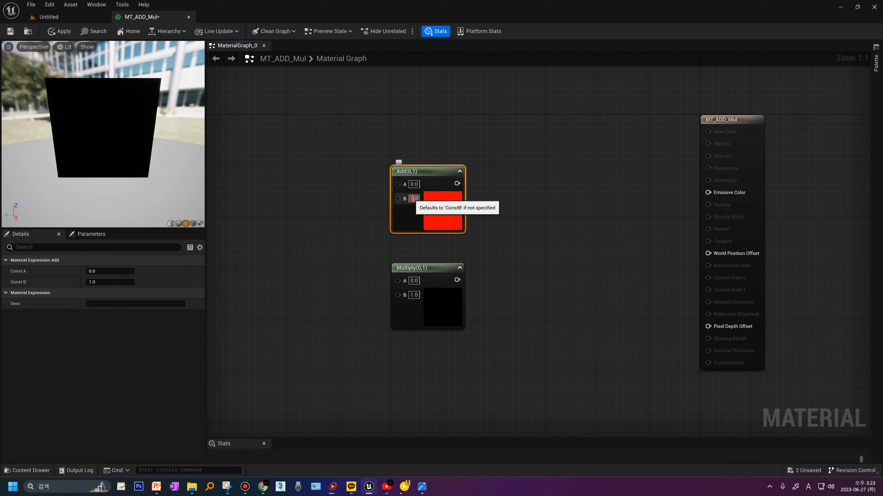
{"action": "left_click", "coordinate": [418, 184]}
{"action": "type", "text": "0"}
{"action": "left_click", "coordinate": [416, 199]}
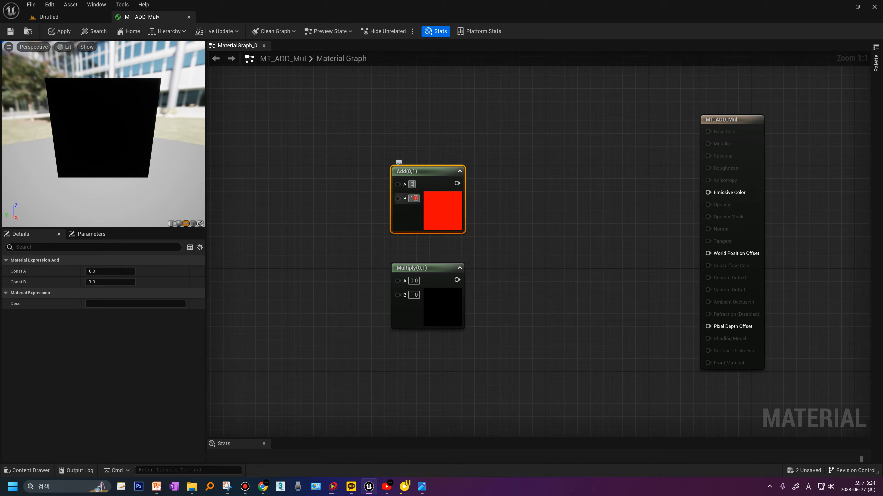
{"action": "type", "text": "0"}
{"action": "key", "text": "Return"}
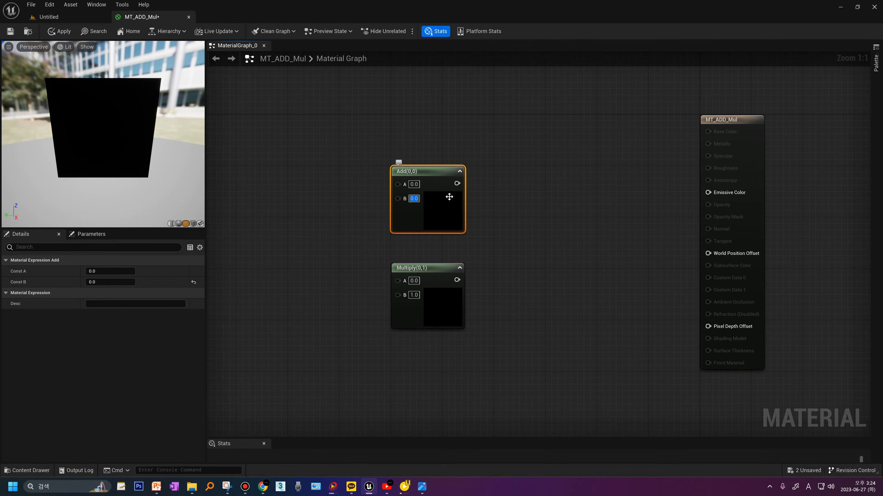
- Connect the Add node's output to the material's Emissive Color input and check it on the preview mesh
{"action": "left_click_drag", "start_coordinate": [457, 183], "coordinate": [708, 193]}
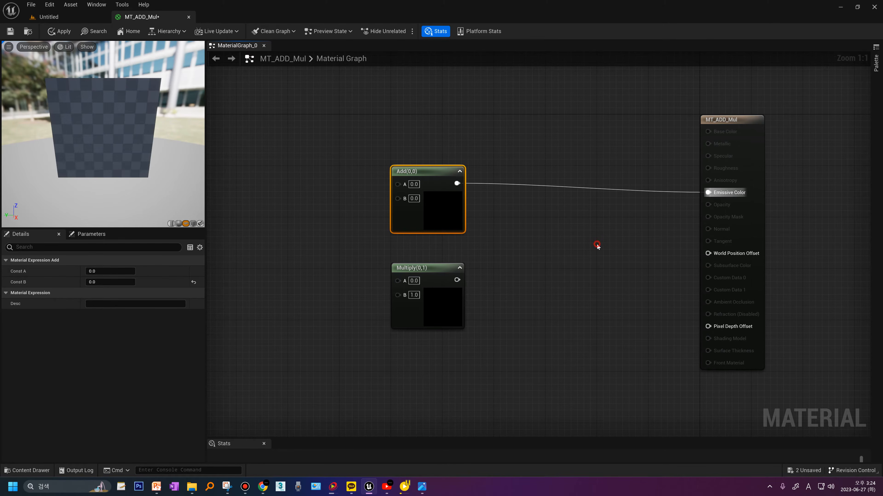
{"action": "left_click", "coordinate": [597, 245]}
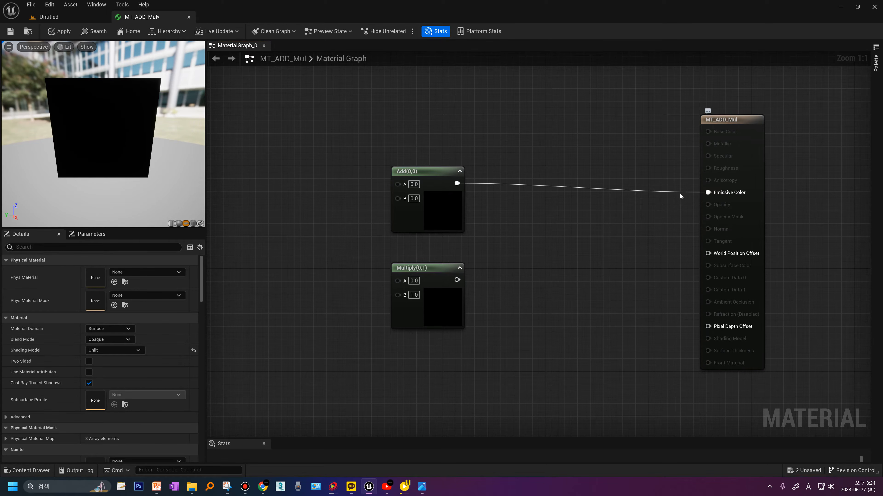
{"action": "left_click", "coordinate": [92, 159]}
{"action": "left_click_drag", "start_coordinate": [92, 160], "coordinate": [97, 146]}
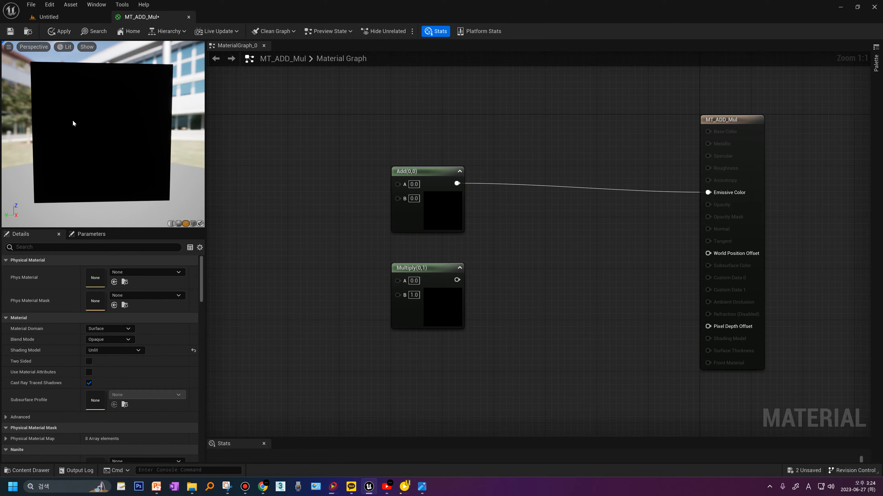
- Set the Add node's A constant to 0.1
{"action": "left_click", "coordinate": [413, 184]}
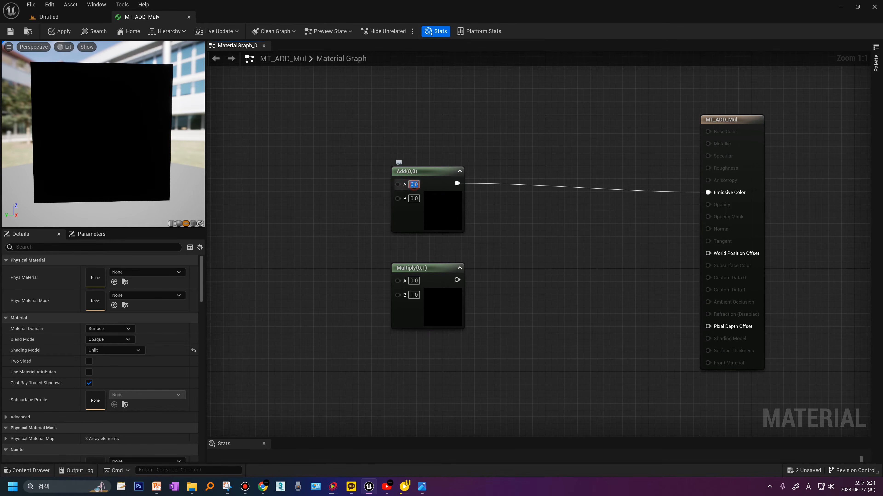
{"action": "type", "text": "0.1"}
{"action": "key", "text": "Return"}
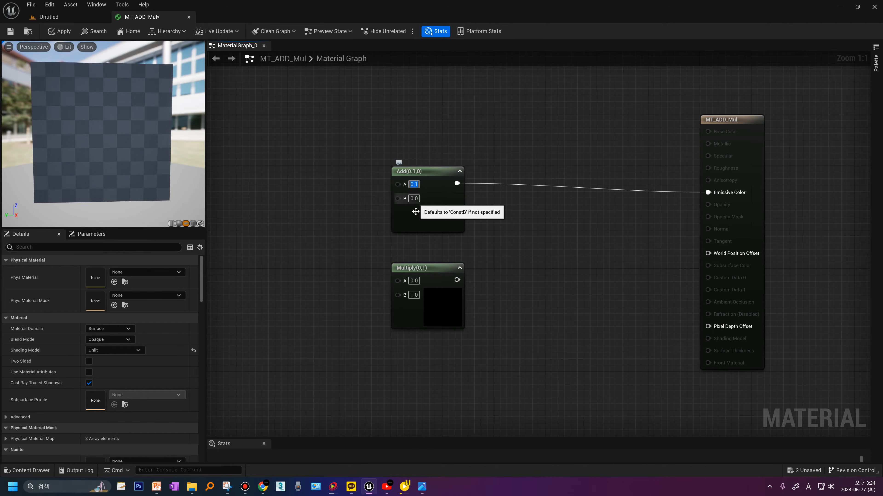
- Set the Add node's B constant and its A constant to 0.5 each
{"action": "left_click", "coordinate": [413, 199]}
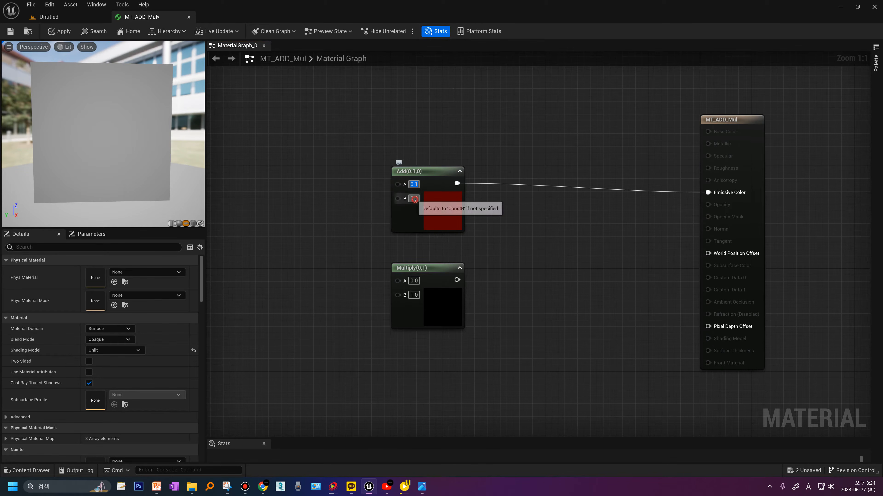
{"action": "type", "text": "0.5"}
{"action": "left_click", "coordinate": [414, 185]}
{"action": "type", "text": ".5"}
{"action": "key", "text": "Return"}
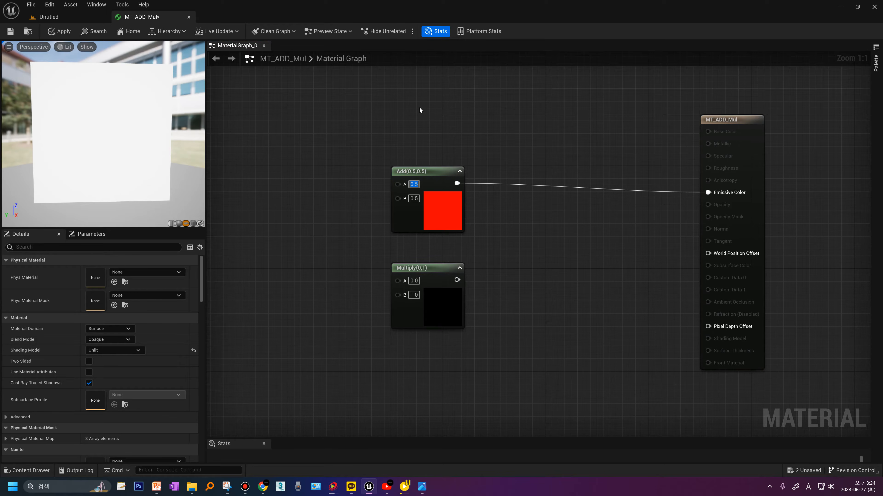
{"action": "mouse_move", "coordinate": [395, 158]}
{"action": "left_mouse_down"}
{"action": "mouse_move", "coordinate": [403, 147]}
{"action": "mouse_move", "coordinate": [448, 150]}
{"action": "mouse_move", "coordinate": [470, 162]}
{"action": "left_mouse_up"}
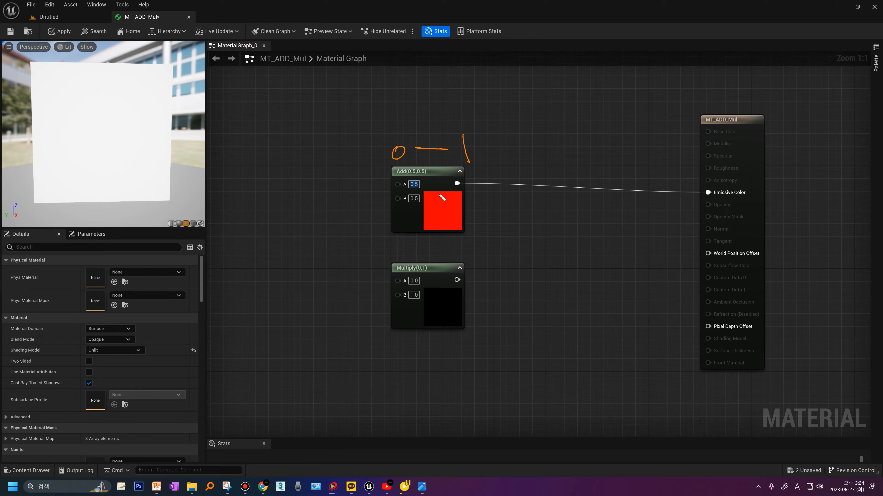
{"action": "key", "text": "Escape"}
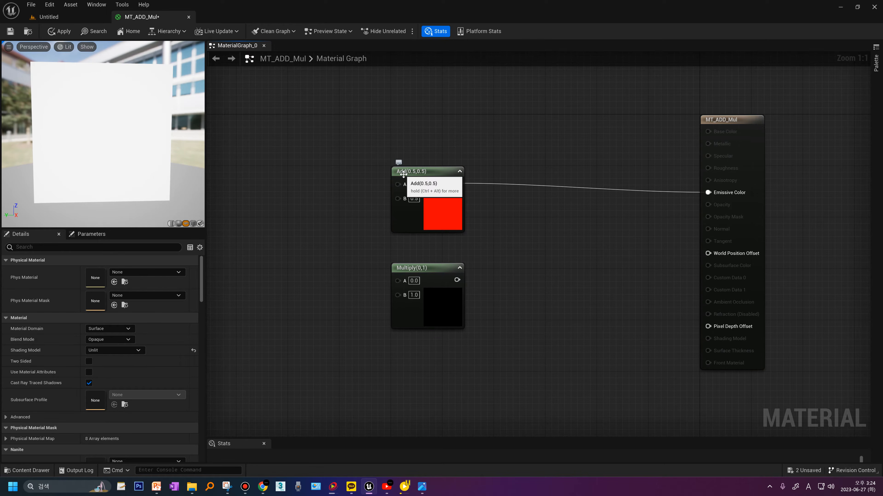
- Set the Add node's B constant to 5 and raise it to 500, checking the emissive brightness on the preview mesh
{"action": "left_click", "coordinate": [411, 198]}
{"action": "type", "text": "5"}
{"action": "key", "text": "Return"}
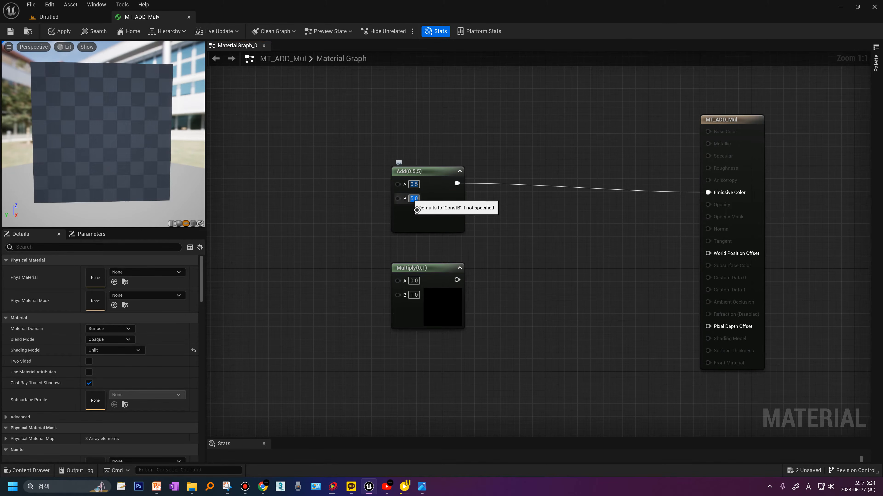
{"action": "type", "text": "00"}
{"action": "key", "text": "Return"}
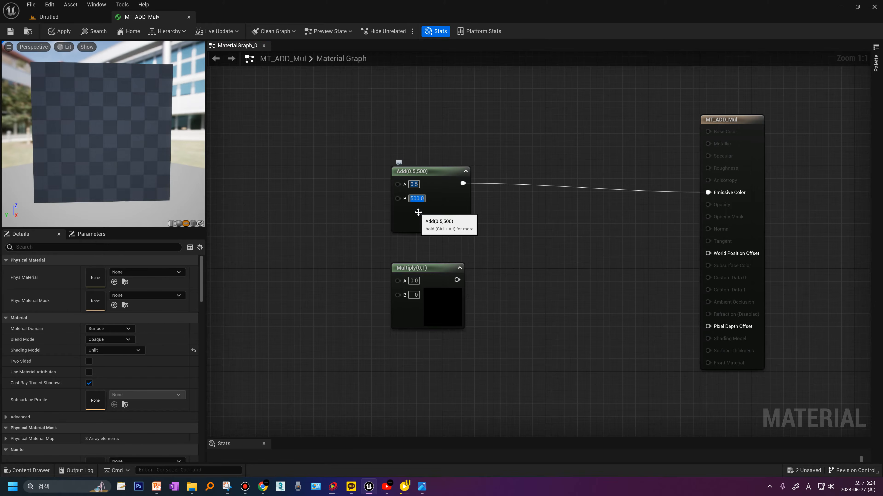
{"action": "mouse_move", "coordinate": [693, 199]}
{"action": "left_mouse_down"}
{"action": "mouse_move", "coordinate": [759, 176]}
{"action": "mouse_move", "coordinate": [687, 198]}
{"action": "left_mouse_up"}
{"action": "key", "text": "Escape"}
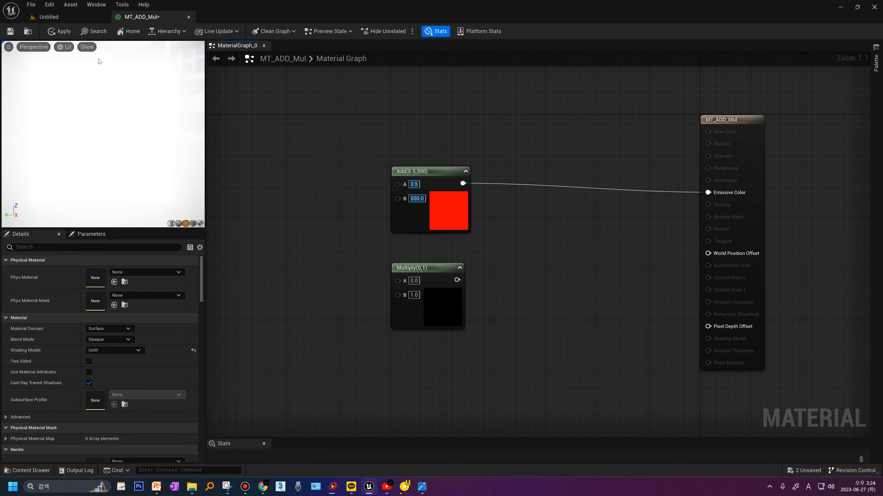
{"action": "scroll", "coordinate": [72, 167], "scroll_direction": "down", "scroll_amount": 4}
{"action": "mouse_move", "coordinate": [75, 166]}
{"action": "left_mouse_down"}
{"action": "mouse_move", "coordinate": [167, 149]}
{"action": "mouse_move", "coordinate": [75, 167]}
{"action": "left_mouse_up"}
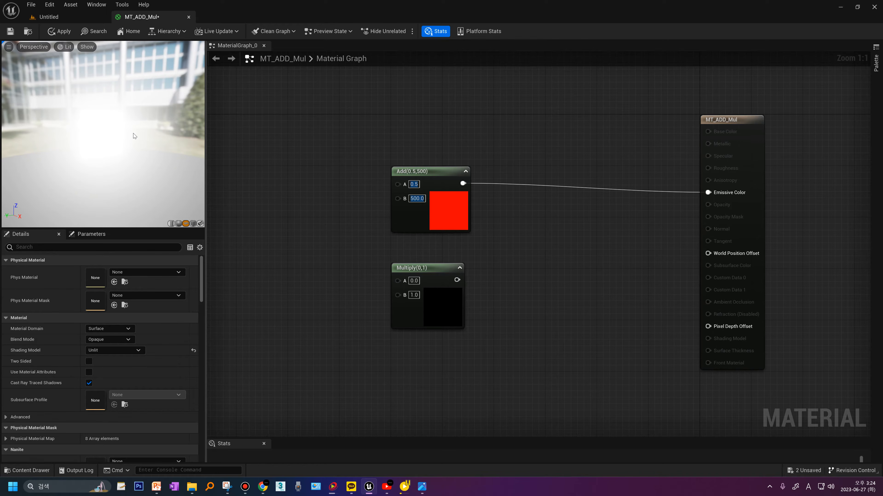
{"action": "left_click_drag", "start_coordinate": [149, 147], "coordinate": [120, 163]}
- Reset the Add node's A and B constants to 0
{"action": "left_click", "coordinate": [419, 212]}
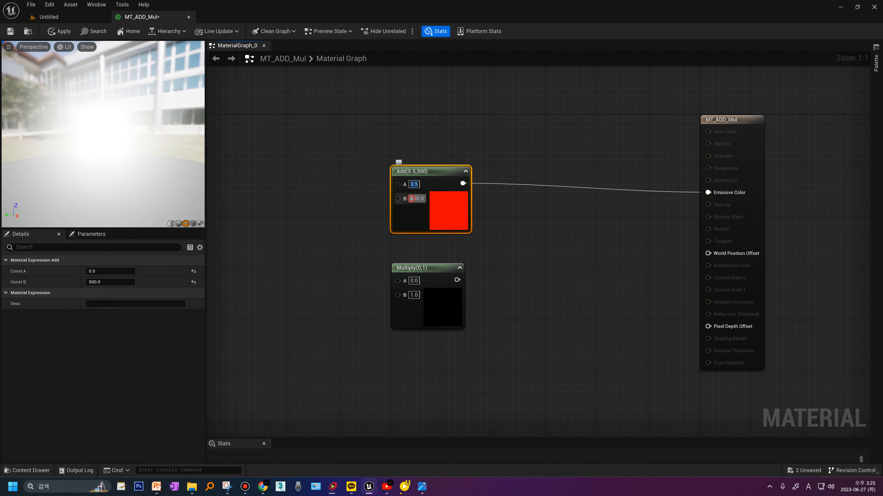
{"action": "left_click", "coordinate": [415, 184]}
{"action": "type", "text": "0"}
{"action": "key", "text": "Return"}
{"action": "left_click", "coordinate": [417, 199]}
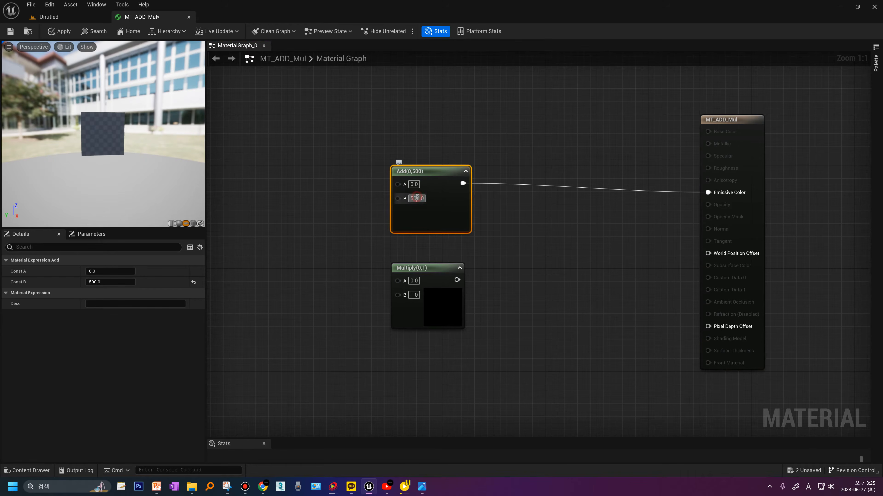
{"action": "type", "text": "5000"}
{"action": "key", "text": "Return"}
{"action": "type", "text": "0"}
{"action": "key", "text": "Return"}
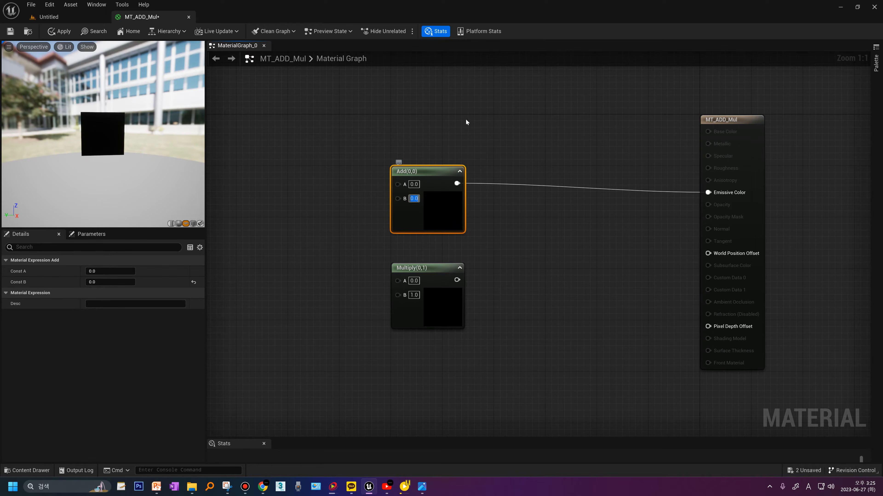
{"action": "left_click_drag", "start_coordinate": [364, 224], "coordinate": [363, 171]}
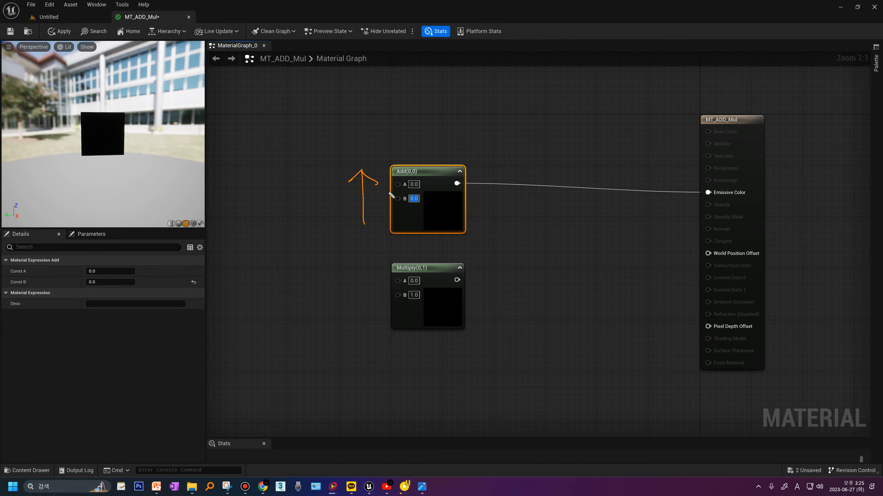
{"action": "mouse_move", "coordinate": [388, 139]}
{"action": "left_mouse_down"}
{"action": "mouse_move", "coordinate": [391, 162]}
{"action": "mouse_move", "coordinate": [414, 111]}
{"action": "left_mouse_up"}
{"action": "key", "text": "Escape"}
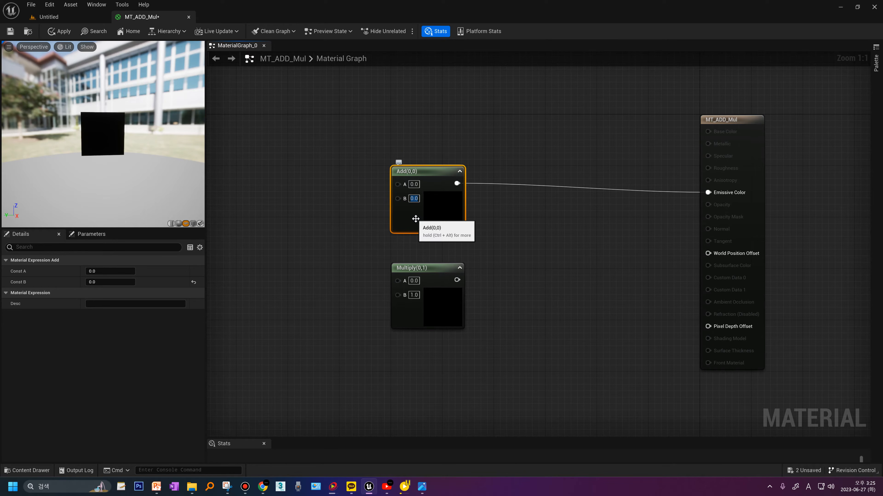
- Set the Multiply node's A constant to 1
{"action": "left_click", "coordinate": [412, 285]}
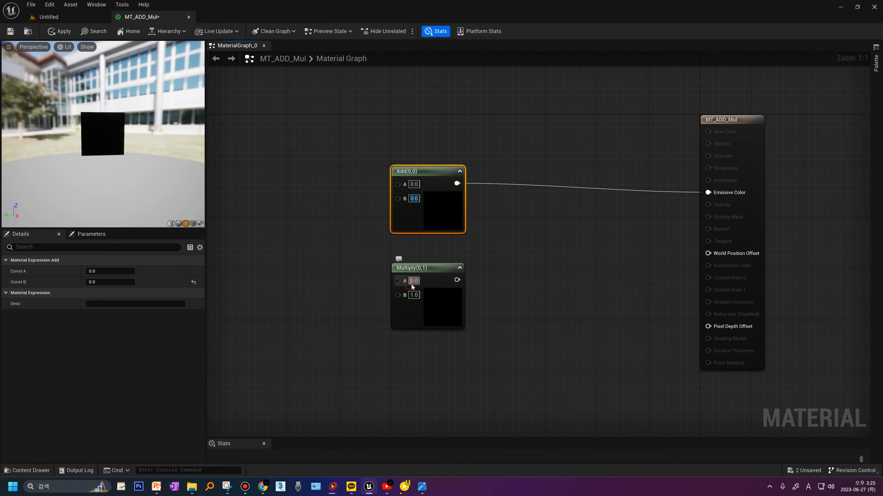
{"action": "type", "text": "1"}
{"action": "key", "text": "Return"}
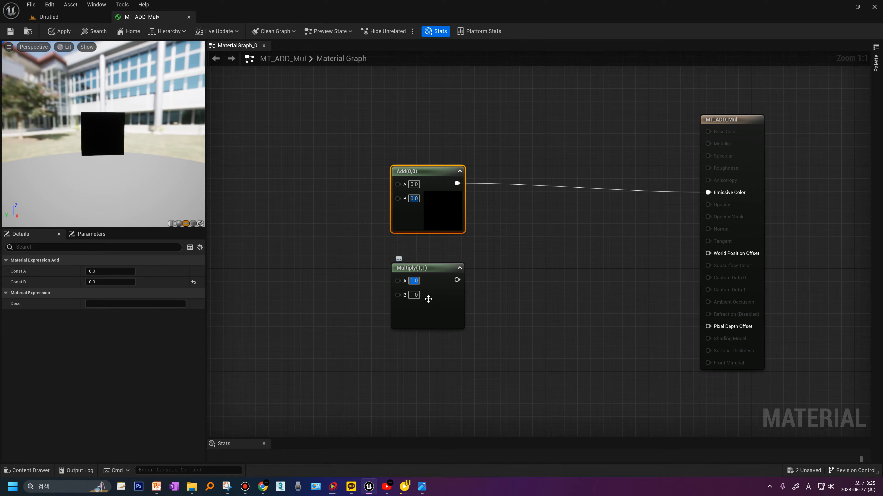
{"action": "left_click_drag", "start_coordinate": [456, 280], "coordinate": [637, 228]}
{"action": "left_click", "coordinate": [536, 300]}
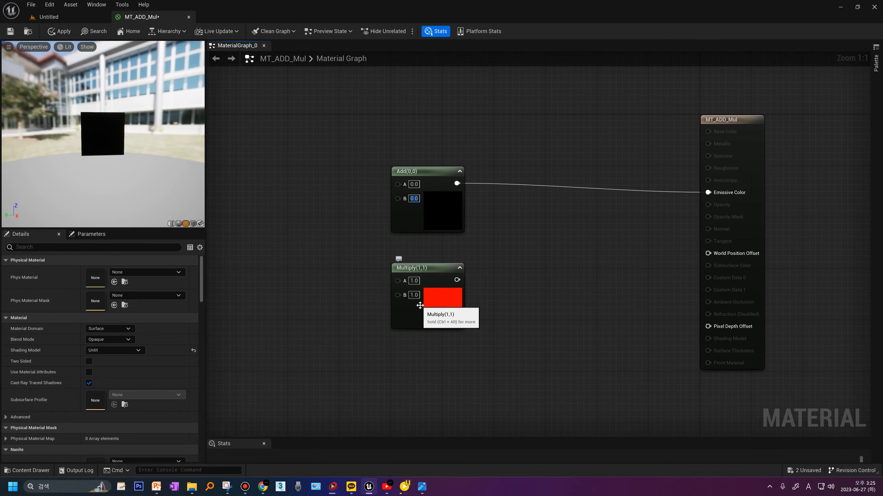
{"action": "mouse_move", "coordinate": [432, 277]}
{"action": "left_mouse_down"}
{"action": "mouse_move", "coordinate": [417, 294]}
{"action": "mouse_move", "coordinate": [475, 297]}
{"action": "mouse_move", "coordinate": [430, 278]}
{"action": "left_mouse_up"}
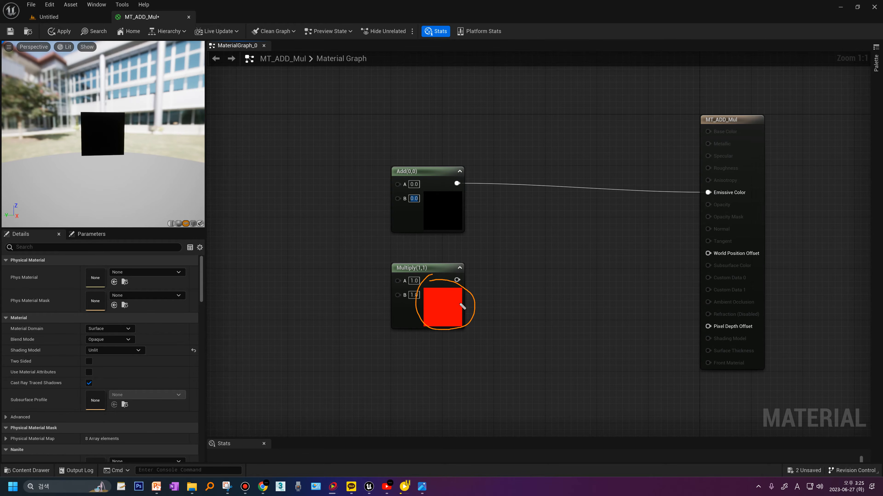
{"action": "left_click_drag", "start_coordinate": [456, 306], "coordinate": [506, 277]}
{"action": "left_click_drag", "start_coordinate": [524, 307], "coordinate": [527, 331]}
{"action": "mouse_move", "coordinate": [521, 308]}
{"action": "left_mouse_down"}
{"action": "mouse_move", "coordinate": [554, 337]}
{"action": "mouse_move", "coordinate": [557, 381]}
{"action": "left_mouse_up"}
{"action": "mouse_move", "coordinate": [552, 319]}
{"action": "left_mouse_down"}
{"action": "mouse_move", "coordinate": [503, 311]}
{"action": "mouse_move", "coordinate": [527, 333]}
{"action": "left_mouse_up"}
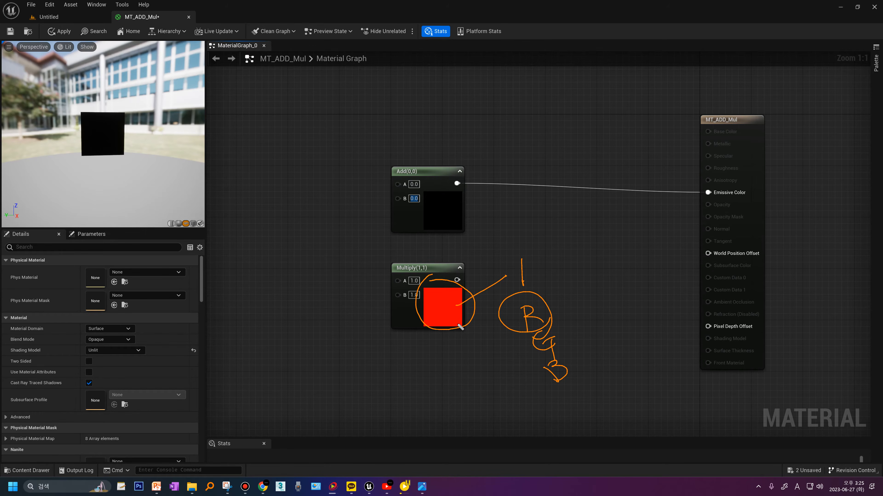
- Connect the Multiply node's output to Emissive Color in place of the Add node and check the preview mesh
{"action": "mouse_move", "coordinate": [461, 327]}
{"action": "left_mouse_down"}
{"action": "mouse_move", "coordinate": [416, 302]}
{"action": "mouse_move", "coordinate": [423, 313]}
{"action": "mouse_move", "coordinate": [481, 295]}
{"action": "mouse_move", "coordinate": [709, 192]}
{"action": "left_mouse_up"}
{"action": "key", "text": "Escape"}
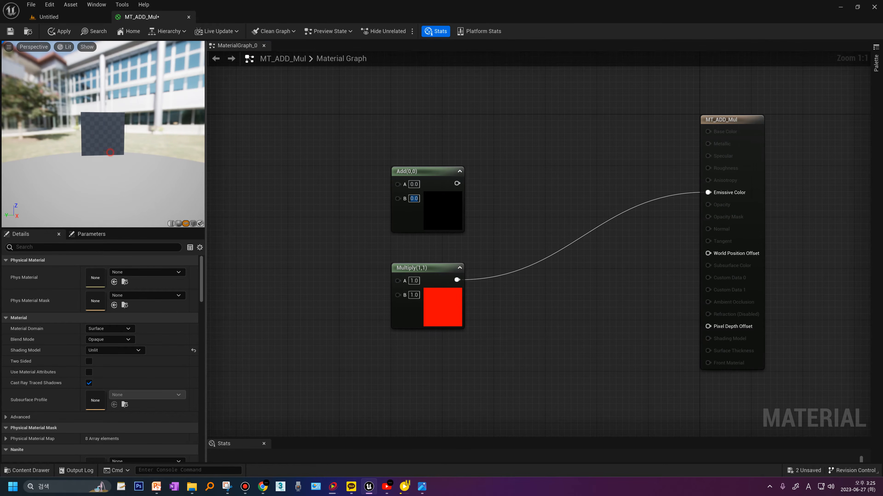
{"action": "left_click_drag", "start_coordinate": [101, 146], "coordinate": [110, 151]}
{"action": "scroll", "coordinate": [108, 151], "scroll_direction": "up", "scroll_amount": 3}
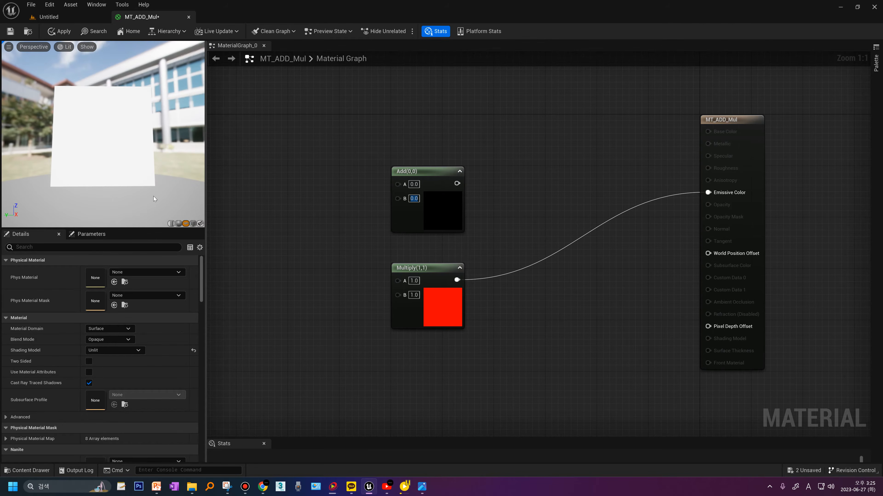
- Set both the A and B constants of the Multiply node to 50
{"action": "left_click", "coordinate": [413, 282]}
{"action": "type", "text": "50"}
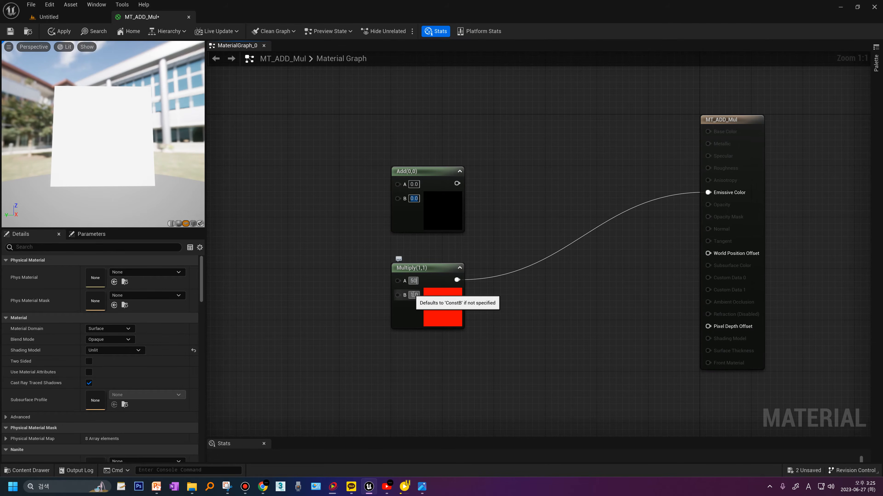
{"action": "key", "text": "Return"}
{"action": "left_click", "coordinate": [413, 294]}
{"action": "type", "text": "5"}
{"action": "key", "text": "Return"}
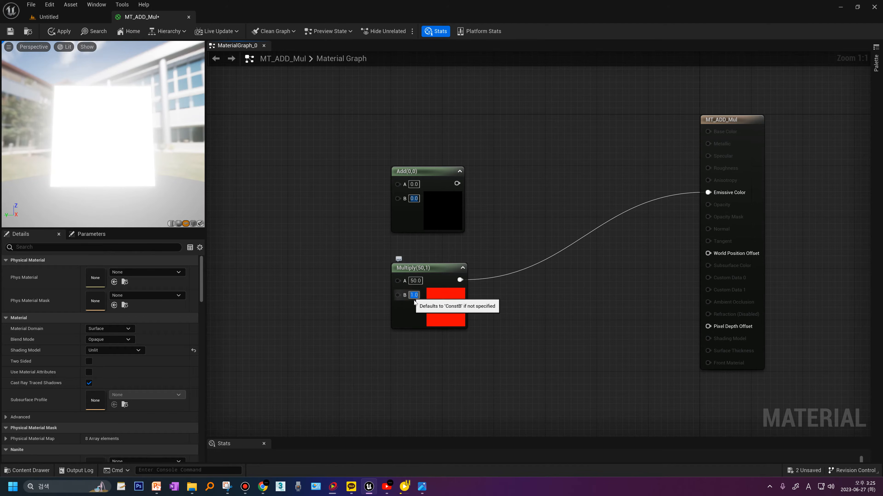
{"action": "type", "text": "0"}
{"action": "key", "text": "Return"}
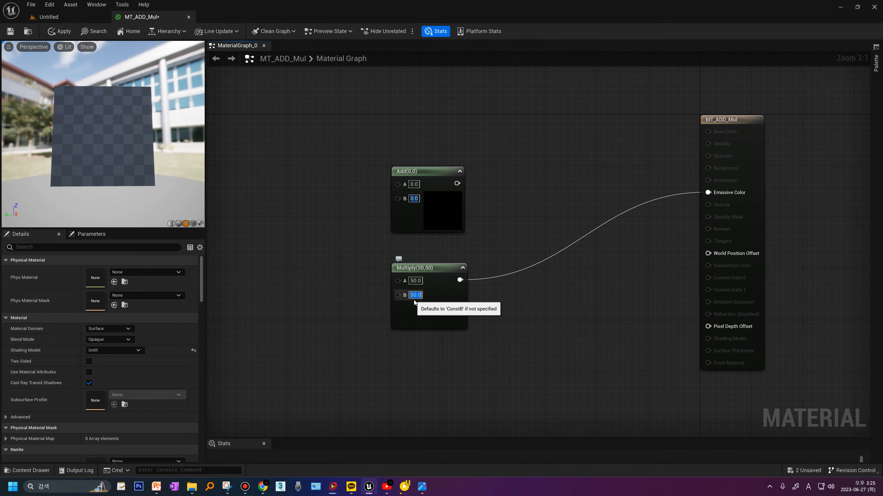
- Undo the Multiply node's values of 50 and set both its A and B constants to 1
{"action": "right_click_drag", "start_coordinate": [100, 198], "coordinate": [99, 196]}
{"action": "left_click_drag", "start_coordinate": [99, 195], "coordinate": [99, 195]}
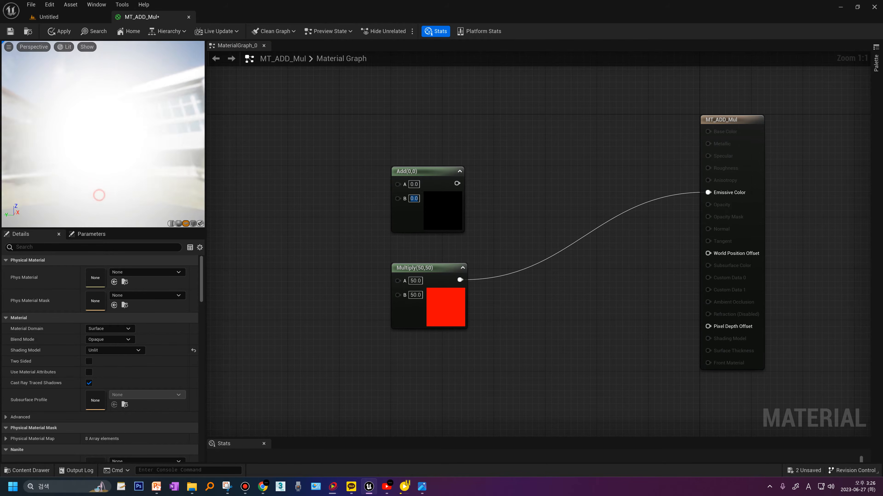
{"action": "left_click", "coordinate": [419, 295]}
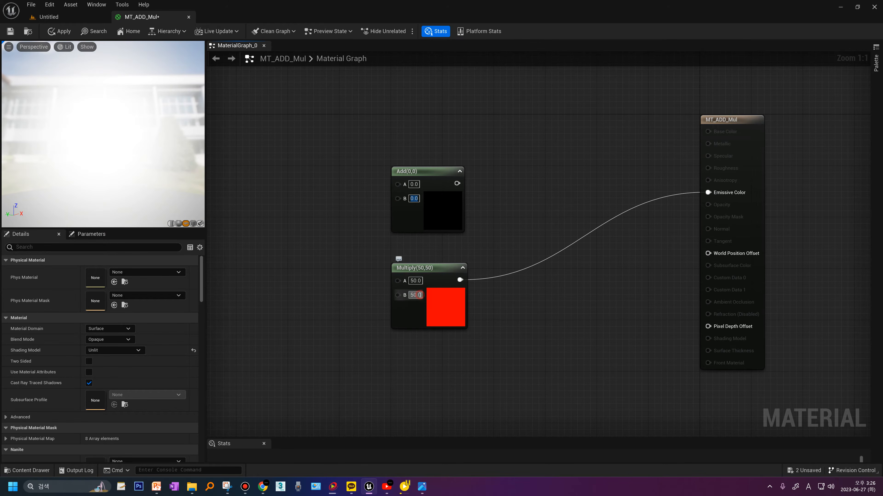
{"action": "key", "text": "ctrl+z"}
{"action": "key", "text": "ctrl+z"}
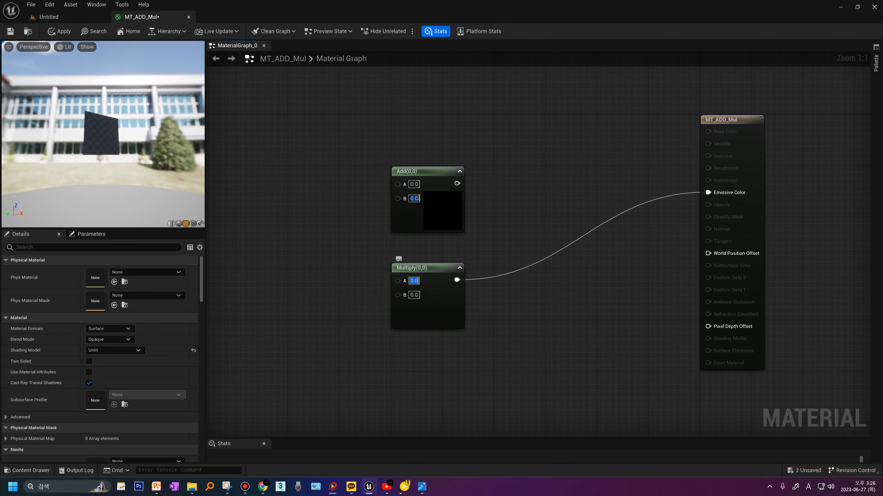
{"action": "type", "text": "1"}
{"action": "left_click", "coordinate": [414, 295]}
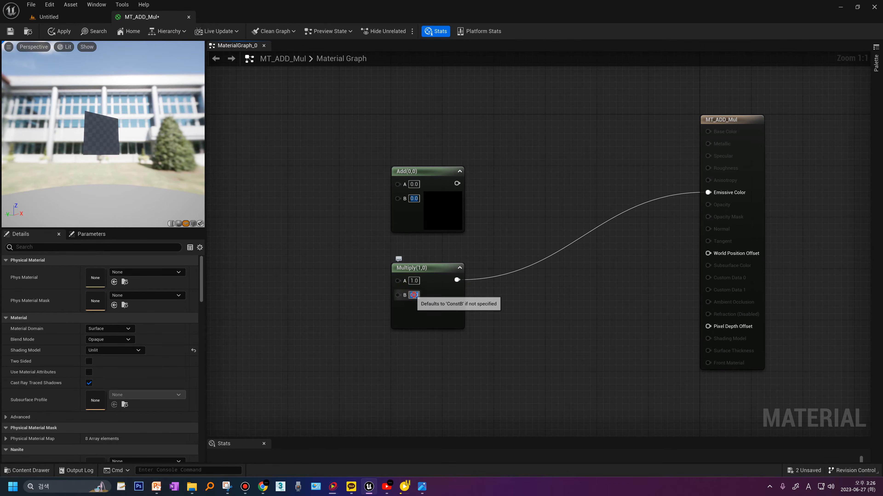
{"action": "type", "text": "1"}
{"action": "key", "text": "Return"}
- Move the two TexCoord and Texture Sample networks together to just above the standalone Add and Multiply nodes
{"action": "left_click", "coordinate": [414, 185]}
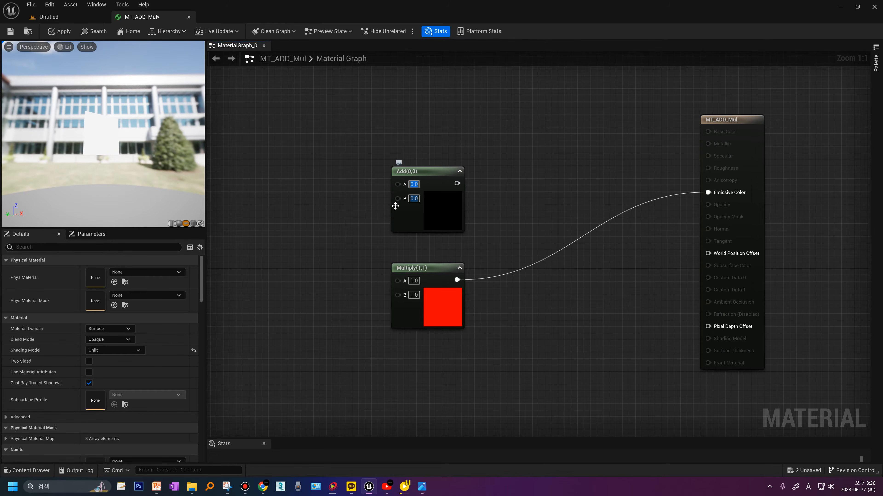
{"action": "scroll", "coordinate": [424, 252], "scroll_direction": "down", "scroll_amount": 3}
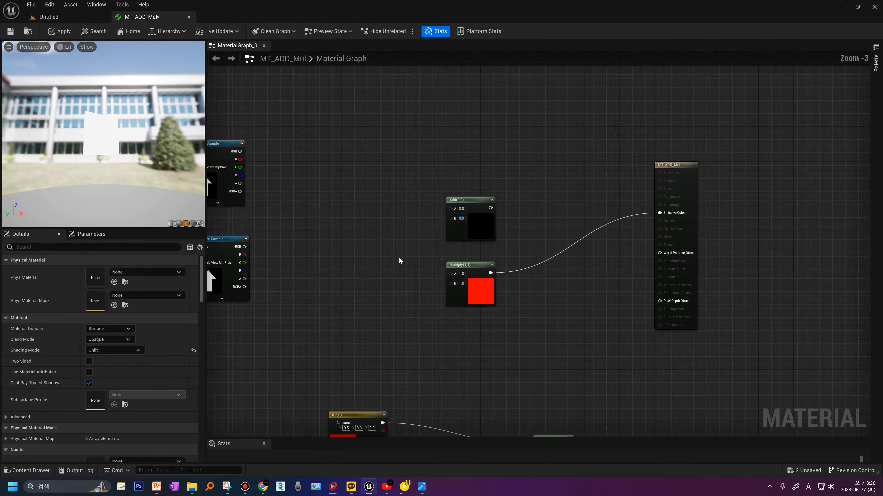
{"action": "right_click_drag", "start_coordinate": [400, 259], "coordinate": [642, 357]}
{"action": "left_click_drag", "start_coordinate": [570, 184], "coordinate": [272, 422]}
{"action": "left_click_drag", "start_coordinate": [471, 240], "coordinate": [736, 149]}
{"action": "right_click_drag", "start_coordinate": [702, 255], "coordinate": [486, 254]}
{"action": "scroll", "coordinate": [485, 254], "scroll_direction": "up", "scroll_amount": 3}
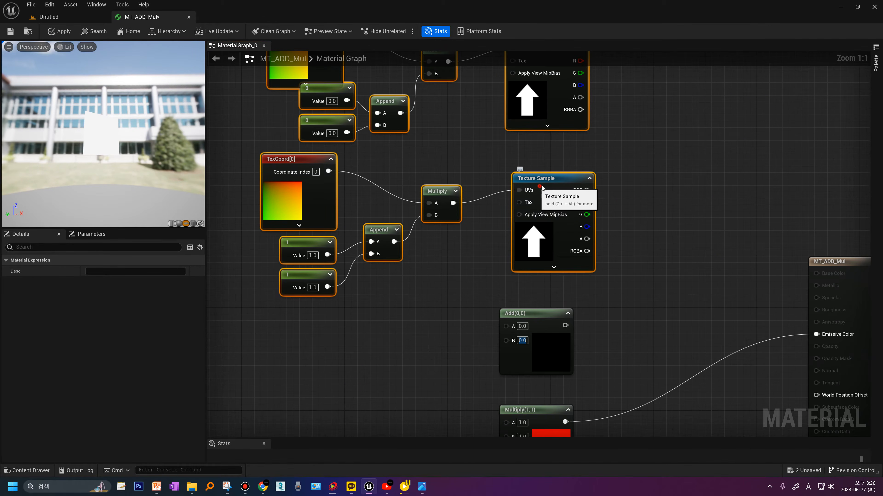
{"action": "left_click_drag", "start_coordinate": [504, 193], "coordinate": [575, 235]}
{"action": "right_click_drag", "start_coordinate": [575, 234], "coordinate": [521, 291]}
{"action": "left_click_drag", "start_coordinate": [543, 280], "coordinate": [530, 254]}
{"action": "left_click", "coordinate": [433, 197]}
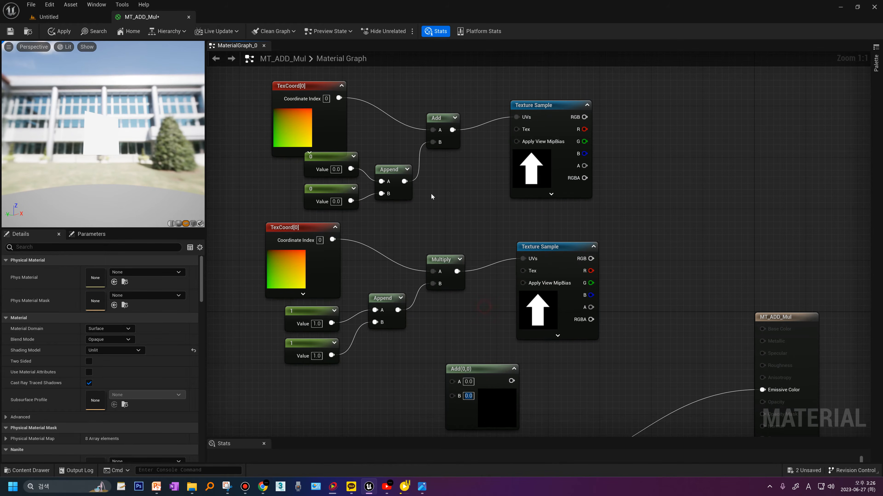
- Add the comment "이동" to the Add node of the upper texture network
{"action": "left_click", "coordinate": [431, 116]}
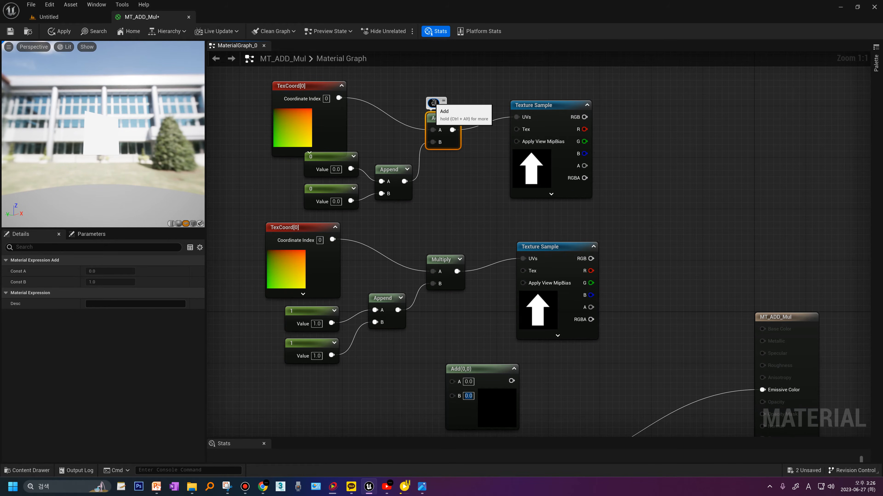
{"action": "left_click", "coordinate": [433, 102]}
{"action": "type", "text": "동"}
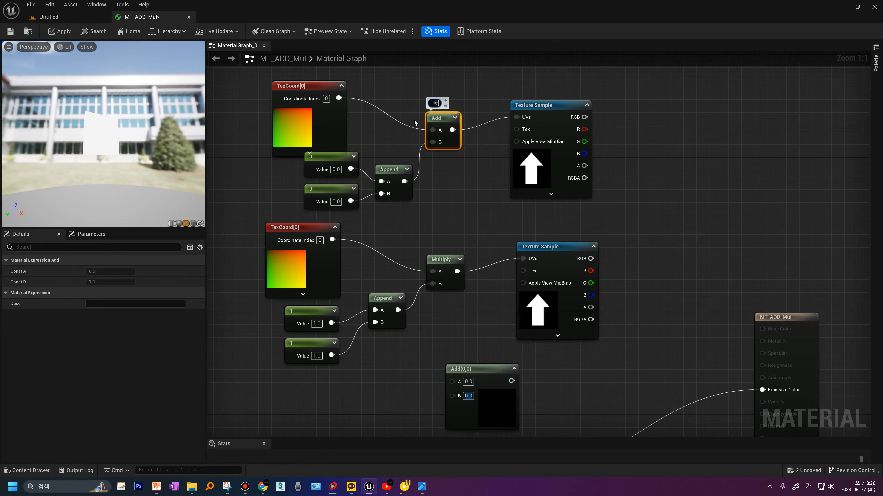
{"action": "type", "text": "이"}
{"action": "key", "text": "BackSpace"}
- Add the comment "배율타일" to the Multiply node of the lower texture network
{"action": "left_click", "coordinate": [447, 259]}
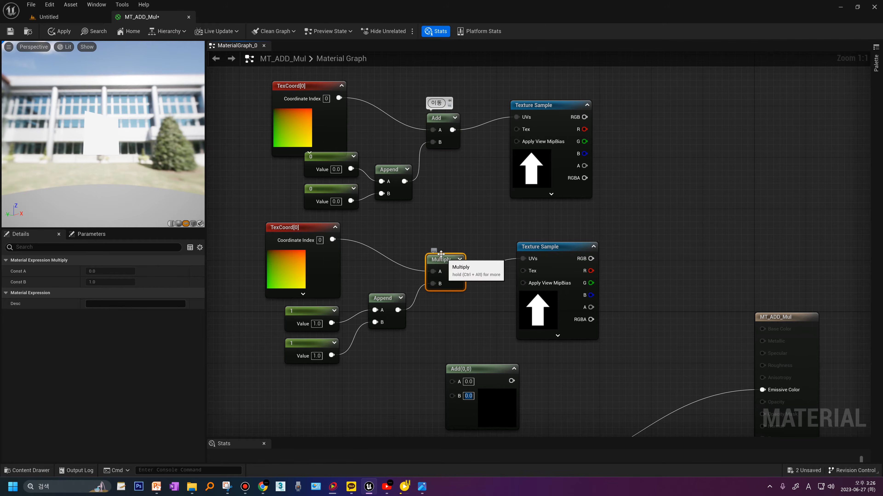
{"action": "left_click", "coordinate": [434, 248]}
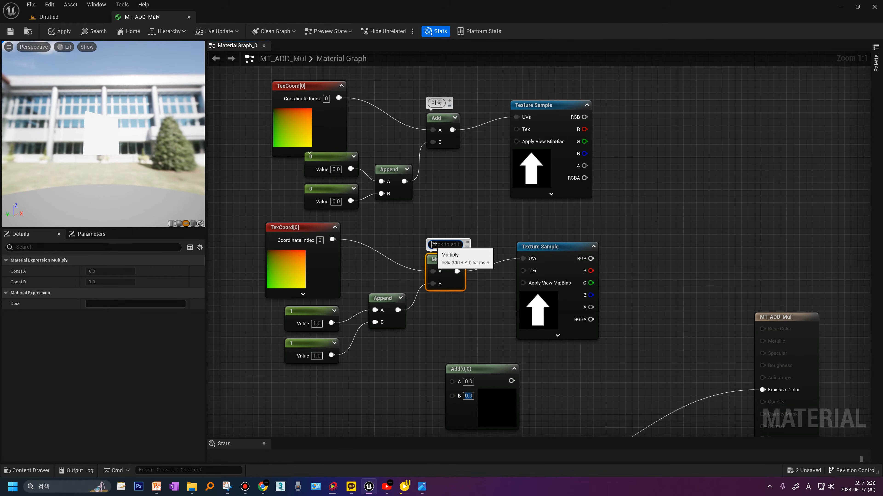
{"action": "type", "text": "배수"}
{"action": "type", "text": "타일"}
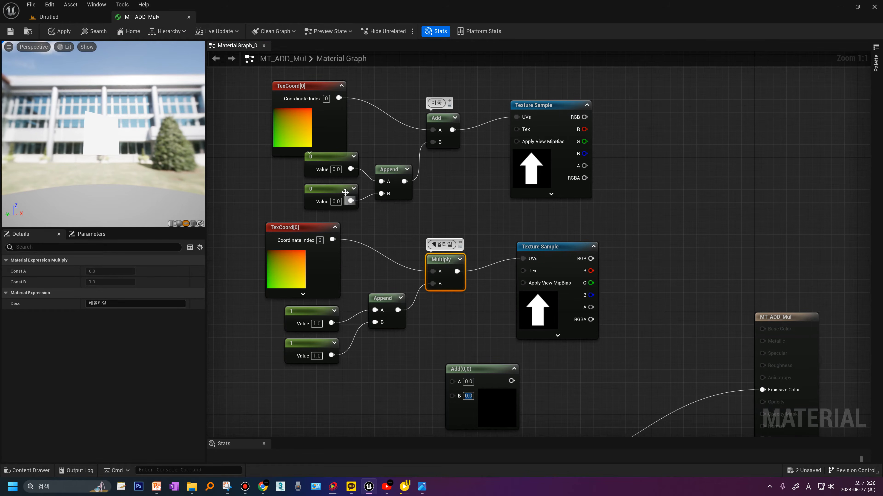
- Move the Multiply texture network aside and the standalone Add and Multiply nodes further down to clear space before the material output
{"action": "scroll", "coordinate": [473, 255], "scroll_direction": "down", "scroll_amount": 4}
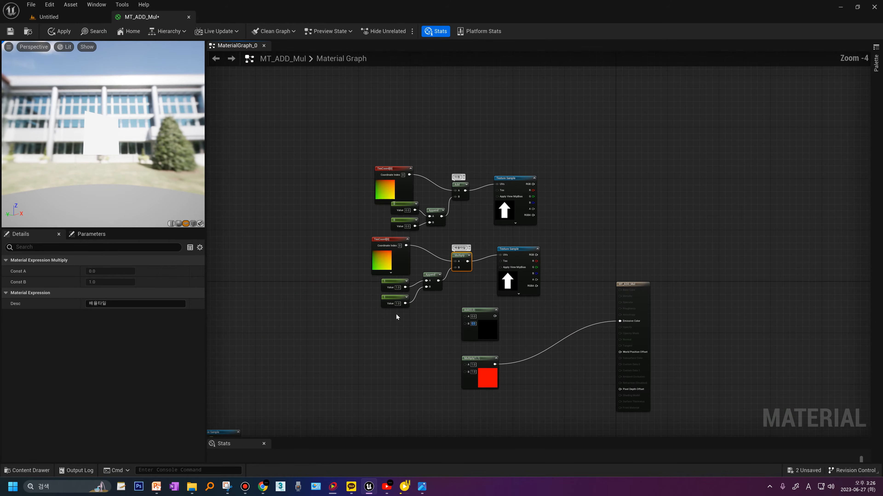
{"action": "left_click_drag", "start_coordinate": [374, 296], "coordinate": [328, 287]}
{"action": "left_click_drag", "start_coordinate": [424, 290], "coordinate": [482, 367]}
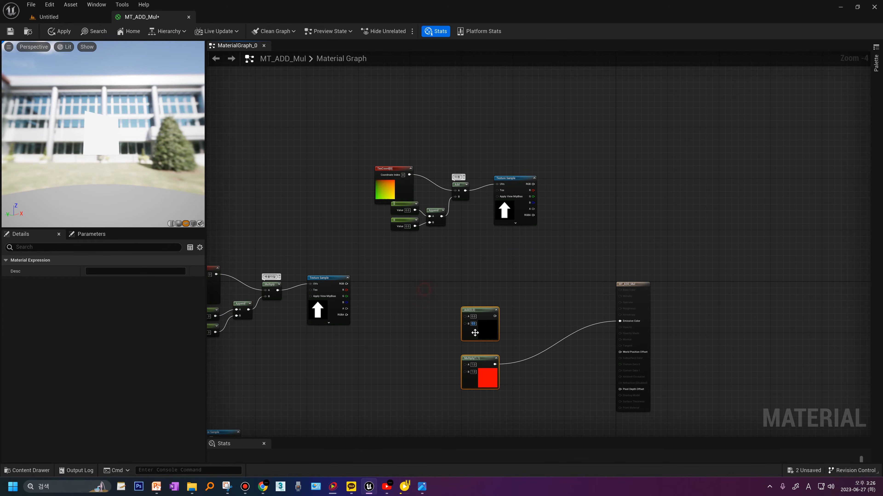
{"action": "left_click_drag", "start_coordinate": [480, 313], "coordinate": [471, 397]}
- Select the whole Add texture network and move it down beside the material output node
{"action": "right_click_drag", "start_coordinate": [504, 212], "coordinate": [489, 245]}
{"action": "scroll", "coordinate": [490, 247], "scroll_direction": "up", "scroll_amount": 4}
{"action": "left_click_drag", "start_coordinate": [252, 291], "coordinate": [506, 210]}
{"action": "left_click_drag", "start_coordinate": [505, 218], "coordinate": [512, 421]}
{"action": "right_click_drag", "start_coordinate": [511, 420], "coordinate": [570, 290]}
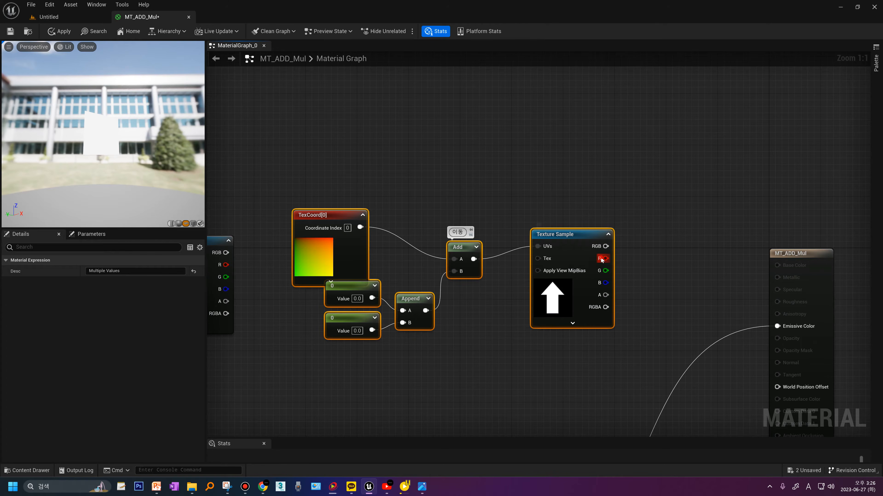
- Connect the Add network's Texture Sample RGB output to Emissive Color and view the preview plane up close
{"action": "left_click_drag", "start_coordinate": [606, 246], "coordinate": [777, 327]}
{"action": "left_click_drag", "start_coordinate": [104, 186], "coordinate": [175, 150]}
{"action": "scroll", "coordinate": [175, 149], "scroll_direction": "up", "scroll_amount": 3}
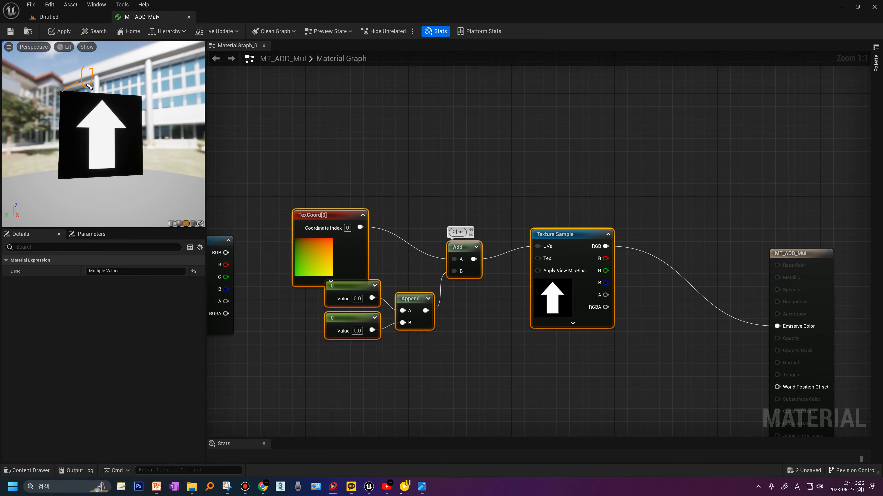
{"action": "left_click_drag", "start_coordinate": [54, 139], "coordinate": [59, 179]}
{"action": "left_click_drag", "start_coordinate": [96, 69], "coordinate": [113, 86]}
{"action": "left_click_drag", "start_coordinate": [105, 68], "coordinate": [94, 86]}
{"action": "mouse_move", "coordinate": [319, 190]}
{"action": "left_mouse_down"}
{"action": "mouse_move", "coordinate": [290, 284]}
{"action": "mouse_move", "coordinate": [389, 231]}
{"action": "mouse_move", "coordinate": [315, 197]}
{"action": "left_mouse_up"}
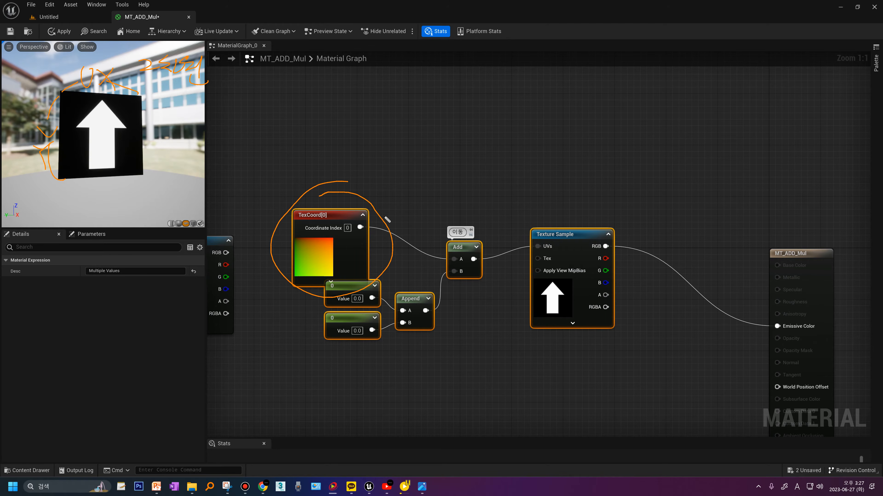
{"action": "left_click_drag", "start_coordinate": [445, 256], "coordinate": [448, 261]}
{"action": "left_click_drag", "start_coordinate": [287, 166], "coordinate": [306, 170]}
{"action": "mouse_move", "coordinate": [376, 299]}
{"action": "left_mouse_down"}
{"action": "mouse_move", "coordinate": [403, 312]}
{"action": "mouse_move", "coordinate": [400, 323]}
{"action": "left_mouse_up"}
{"action": "mouse_move", "coordinate": [400, 290]}
{"action": "left_mouse_down"}
{"action": "mouse_move", "coordinate": [435, 312]}
{"action": "mouse_move", "coordinate": [465, 274]}
{"action": "left_mouse_up"}
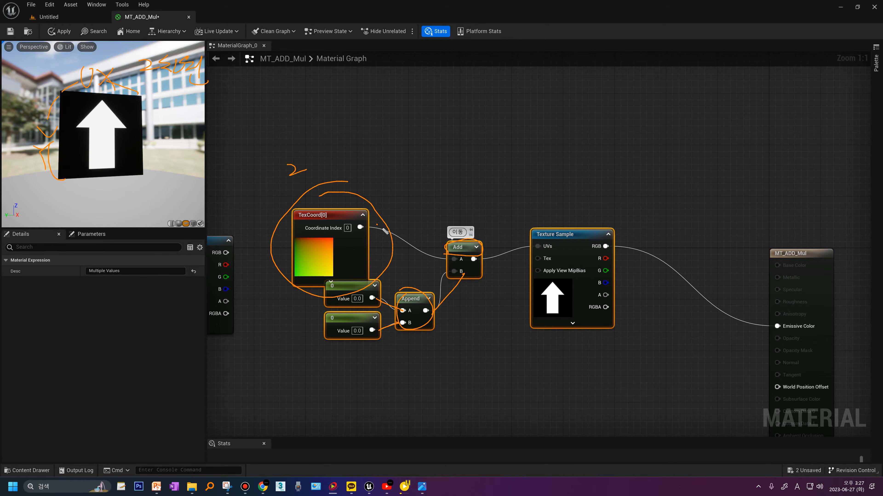
{"action": "left_click_drag", "start_coordinate": [377, 225], "coordinate": [444, 252]}
{"action": "left_click_drag", "start_coordinate": [418, 305], "coordinate": [409, 313]}
{"action": "left_click_drag", "start_coordinate": [409, 305], "coordinate": [419, 314]}
{"action": "key", "text": "Escape"}
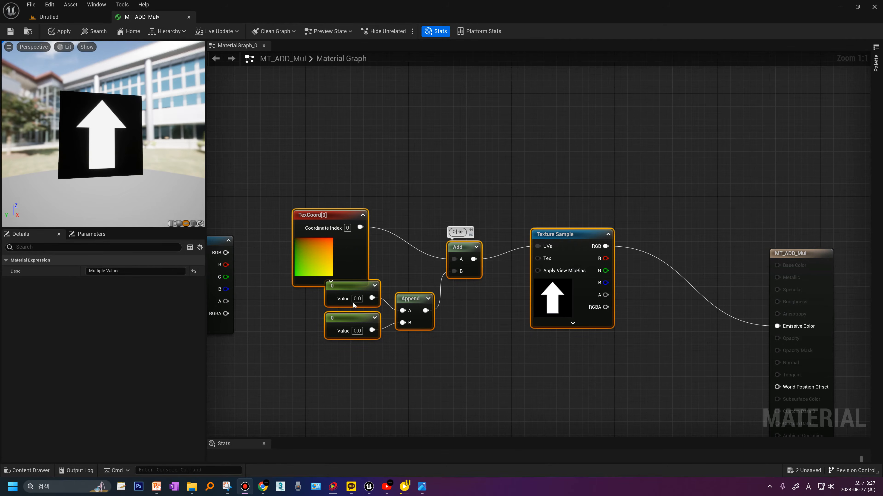
- Set the constant feeding the Append node's A input to 0.2
{"action": "left_click", "coordinate": [358, 298]}
{"action": "type", "text": "0.2"}
{"action": "key", "text": "Return"}
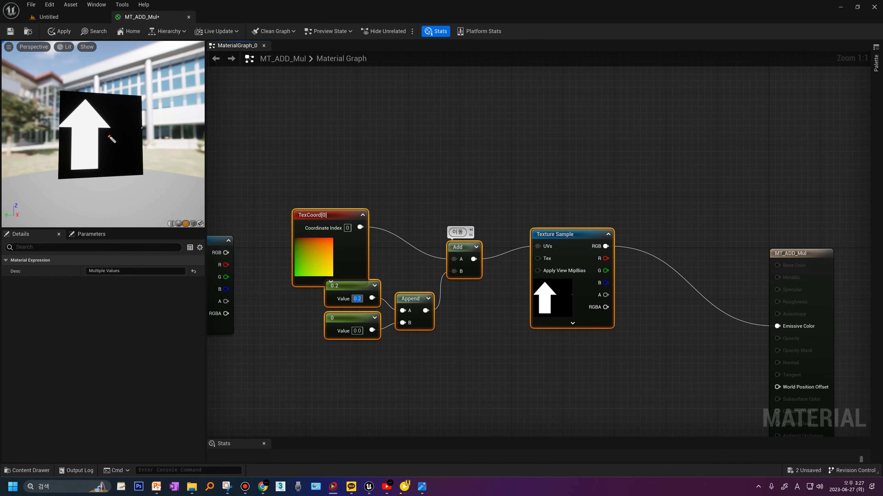
{"action": "mouse_move", "coordinate": [109, 136]}
{"action": "left_mouse_down"}
{"action": "mouse_move", "coordinate": [97, 137]}
{"action": "mouse_move", "coordinate": [115, 118]}
{"action": "left_mouse_up"}
{"action": "key", "text": "Escape"}
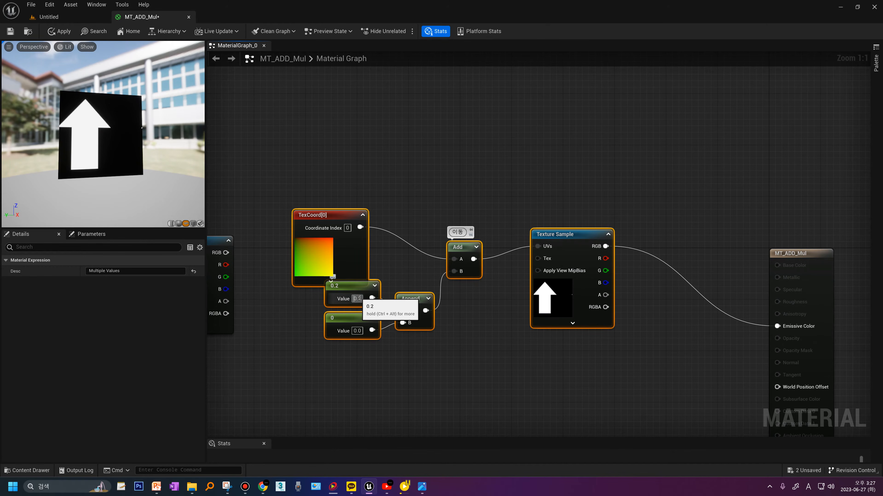
- Set the constant feeding the Append node's A input to -0.2
{"action": "type", "text": "-0.2"}
{"action": "key", "text": "Return"}
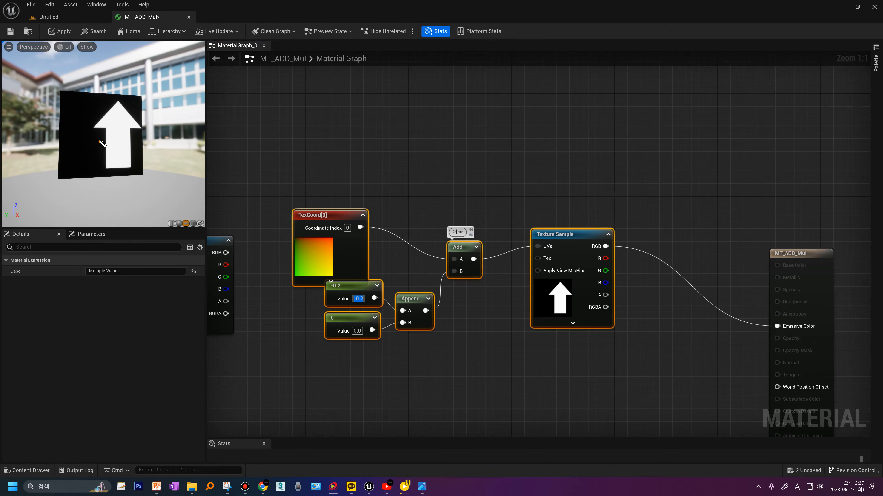
{"action": "mouse_move", "coordinate": [101, 142]}
{"action": "left_mouse_down"}
{"action": "mouse_move", "coordinate": [110, 141]}
{"action": "mouse_move", "coordinate": [102, 134]}
{"action": "mouse_move", "coordinate": [123, 131]}
{"action": "left_mouse_up"}
{"action": "mouse_move", "coordinate": [68, 86]}
{"action": "left_mouse_down"}
{"action": "mouse_move", "coordinate": [129, 90]}
{"action": "mouse_move", "coordinate": [108, 99]}
{"action": "left_mouse_up"}
{"action": "mouse_move", "coordinate": [85, 57]}
{"action": "left_mouse_down"}
{"action": "mouse_move", "coordinate": [86, 71]}
{"action": "mouse_move", "coordinate": [101, 59]}
{"action": "mouse_move", "coordinate": [112, 80]}
{"action": "mouse_move", "coordinate": [130, 78]}
{"action": "left_mouse_up"}
{"action": "key", "text": "Escape"}
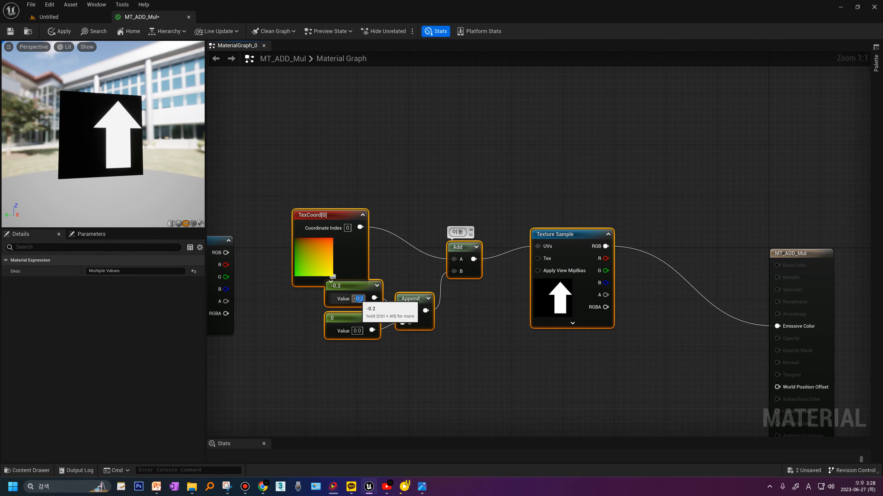
- Reset the constant feeding Append's A input to 0 and set the one feeding its B input to 0.2
{"action": "type", "text": "0"}
{"action": "key", "text": "Return"}
{"action": "left_click", "coordinate": [357, 331]}
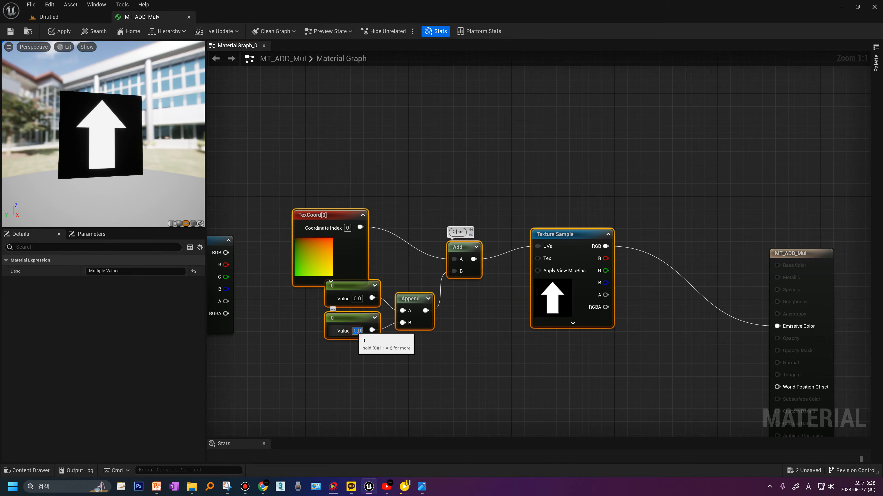
{"action": "type", "text": "0.2"}
{"action": "key", "text": "Return"}
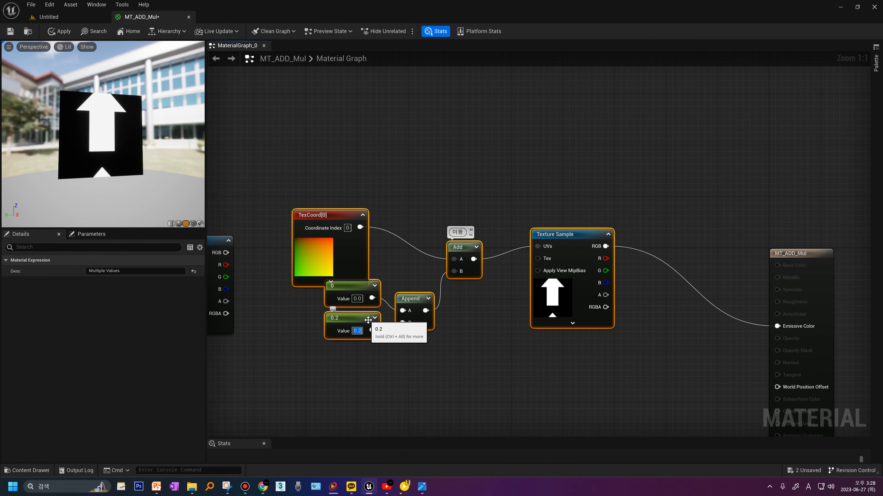
- Set the constant feeding the Append node's B input to -0.2
{"action": "type", "text": "-0.02"}
{"action": "key", "text": "Return"}
{"action": "type", "text": "-"}
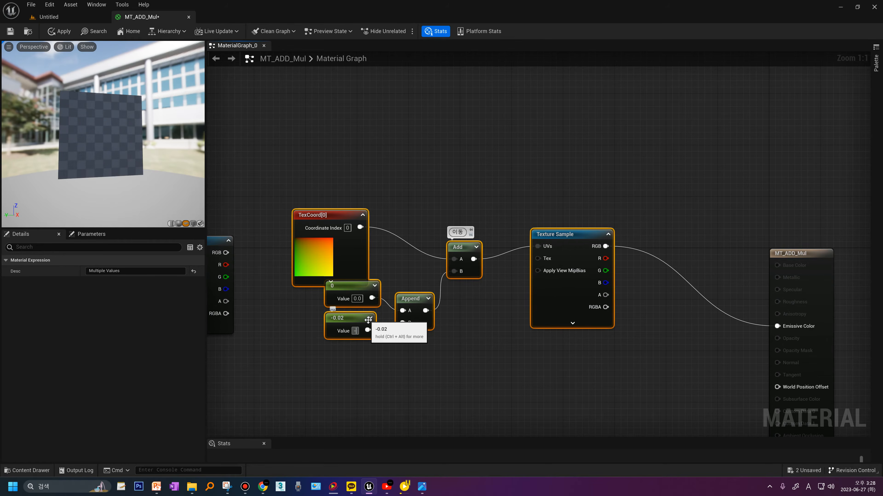
{"action": "type", "text": "0.2"}
{"action": "key", "text": "Return"}
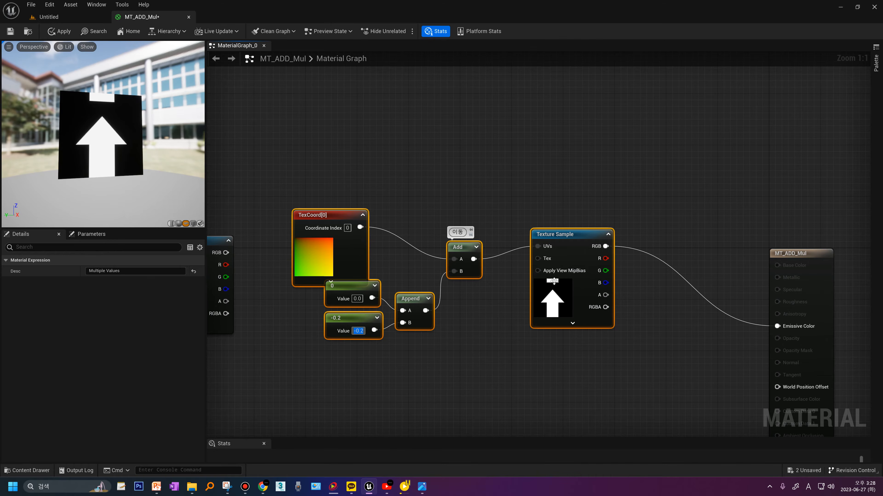
- Shift the Add network slightly and set its Texture Sample's Sampler Source to Shared: Clamp
{"action": "left_click_drag", "start_coordinate": [562, 237], "coordinate": [550, 238]}
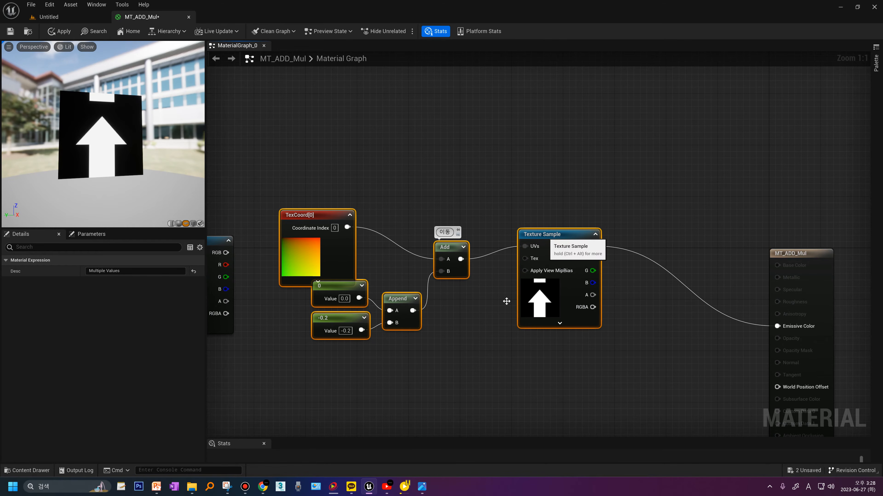
{"action": "left_click", "coordinate": [525, 300]}
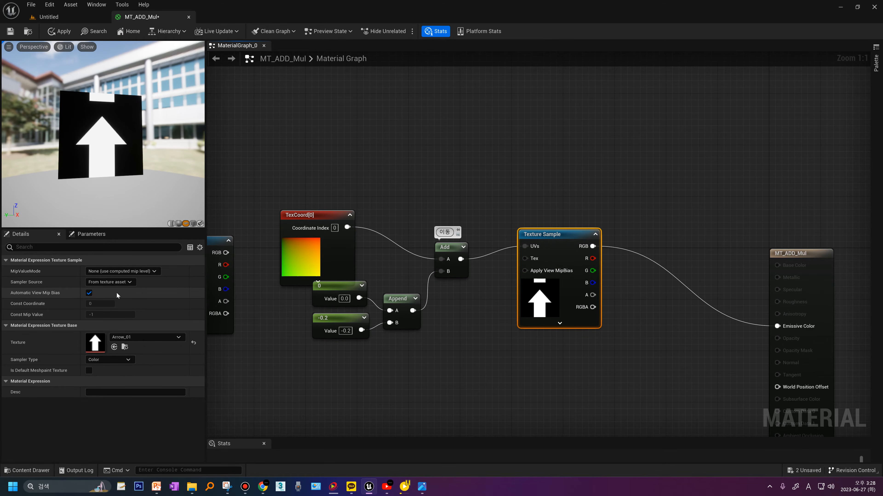
{"action": "left_click", "coordinate": [121, 271]}
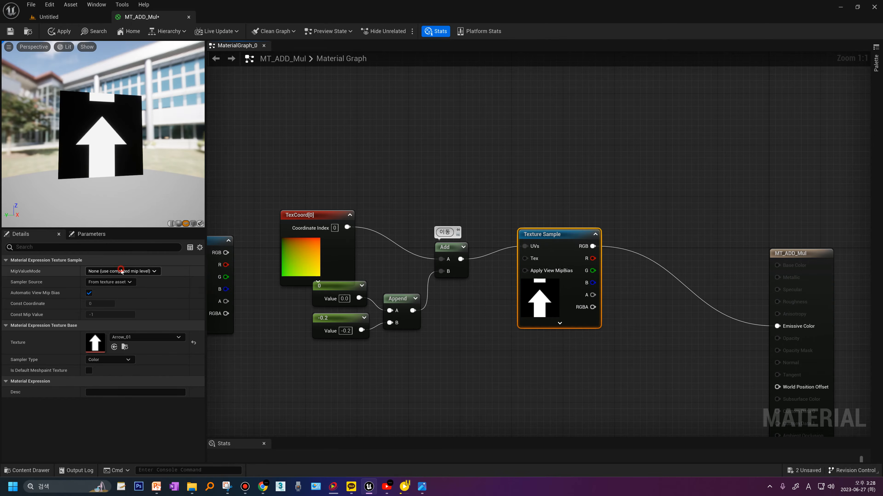
{"action": "left_click", "coordinate": [32, 289]}
{"action": "left_click", "coordinate": [110, 282]}
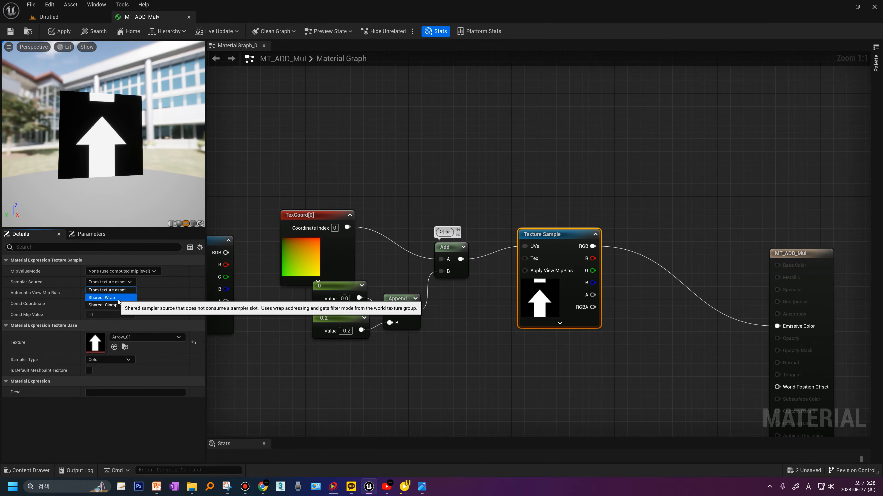
{"action": "left_click", "coordinate": [104, 305]}
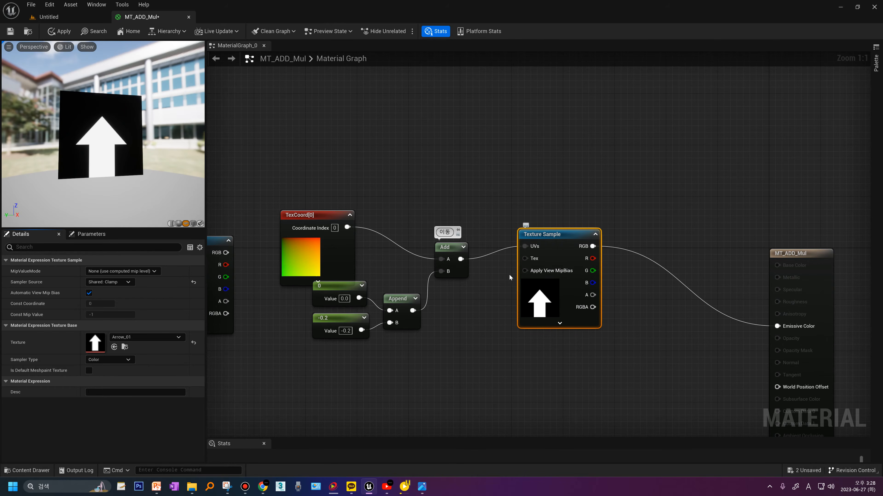
- Reset the constant feeding the Append node's B input to 0 and move both Append constants down, spacing them apart below TexCoord
{"action": "left_click", "coordinate": [348, 330]}
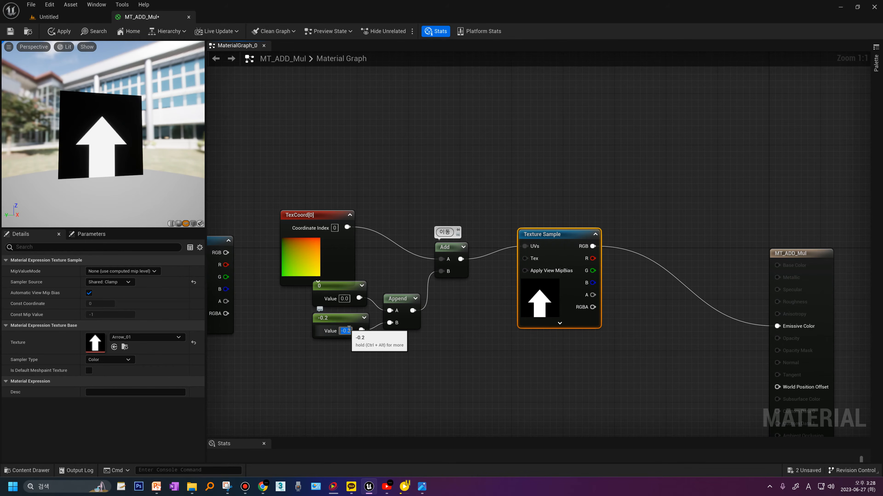
{"action": "type", "text": "0"}
{"action": "key", "text": "Return"}
{"action": "left_click", "coordinate": [347, 299]}
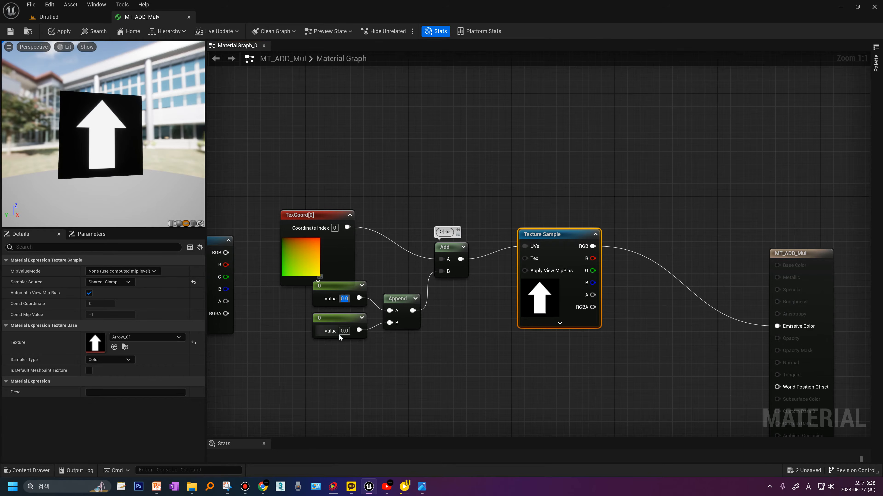
{"action": "left_click", "coordinate": [335, 336]}
{"action": "left_click_drag", "start_coordinate": [335, 335], "coordinate": [328, 366]}
{"action": "left_click_drag", "start_coordinate": [346, 299], "coordinate": [320, 325]}
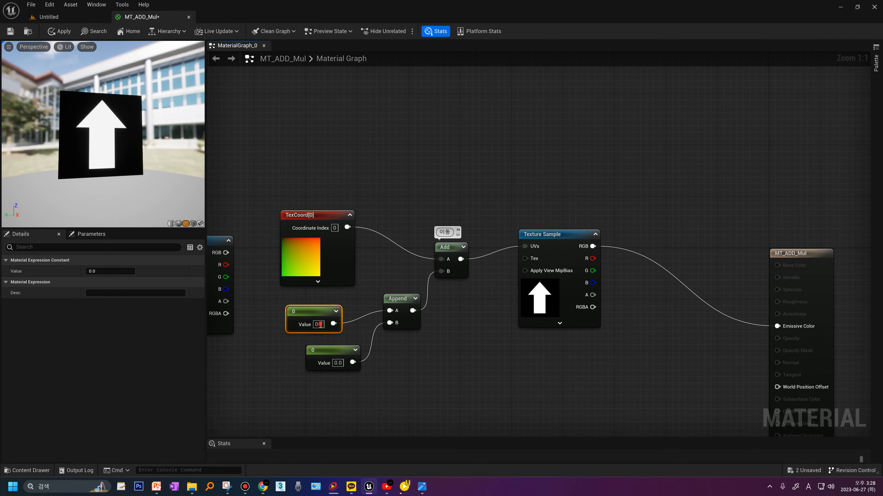
- Try 0.1, 0.2 and 0.3 for the constant feeding the Append node's A input, and return it to 0
{"action": "type", "text": "0.1"}
{"action": "key", "text": "Return"}
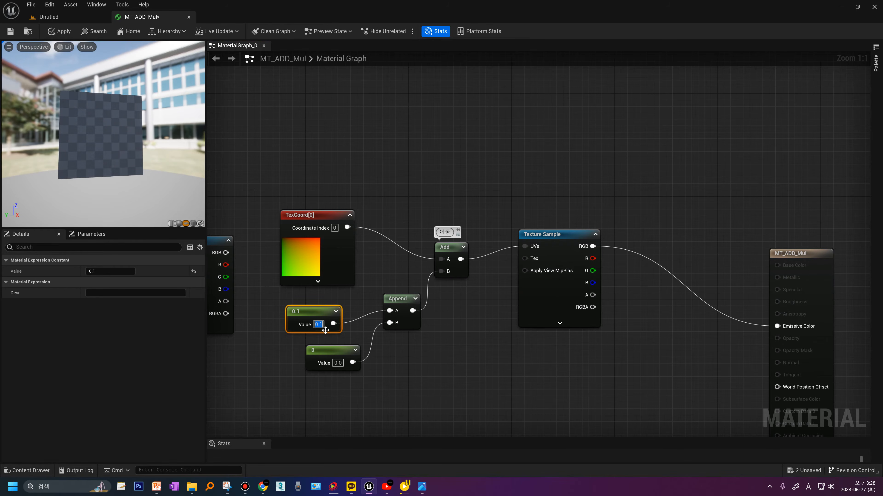
{"action": "type", "text": "0.2"}
{"action": "key", "text": "Return"}
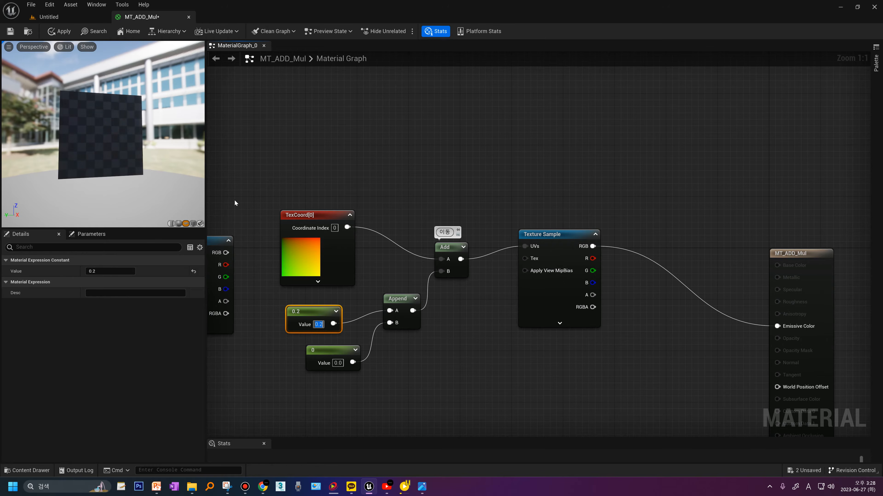
{"action": "type", "text": "0"}
{"action": "key", "text": "Return"}
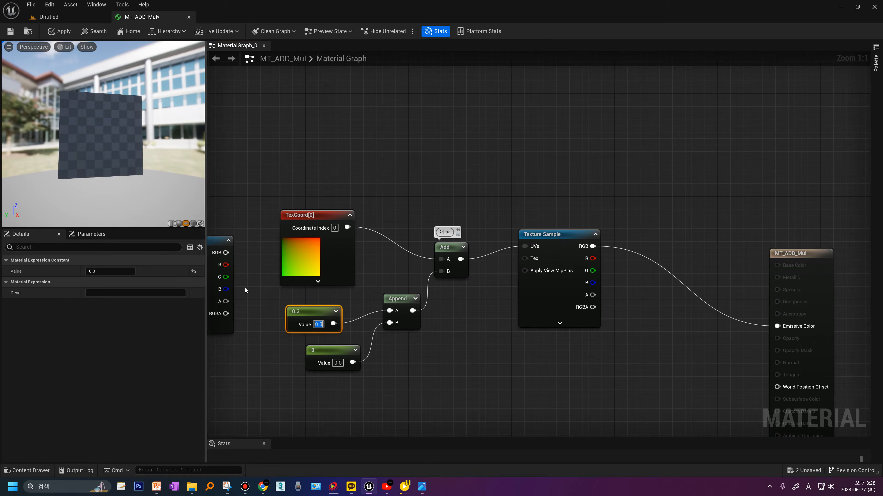
- Set the constant feeding the Append node's B input in the Add network to -0.5
{"action": "left_click", "coordinate": [338, 363]}
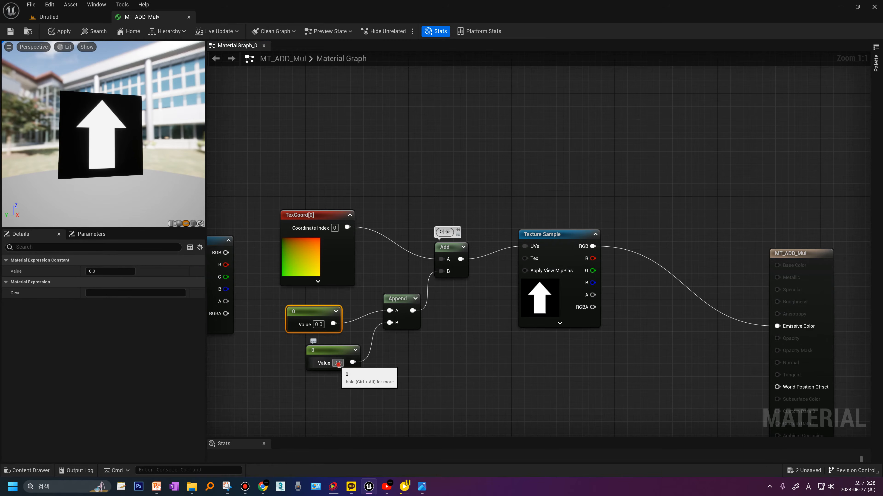
{"action": "type", "text": "-0.5"}
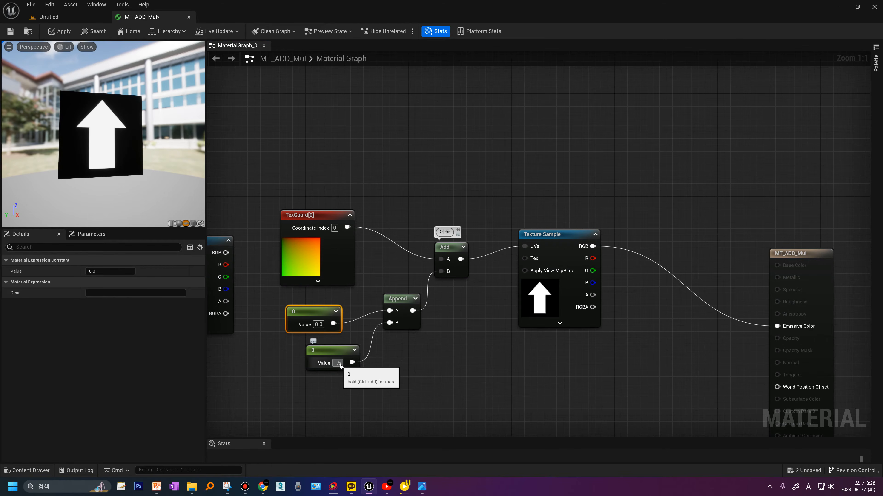
{"action": "key", "text": "Return"}
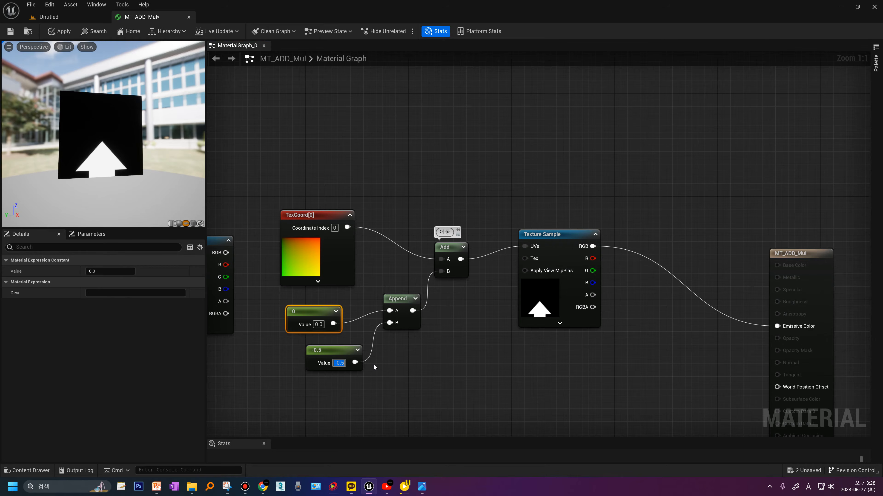
- Set the constant feeding the Append node's B input in the Add network to 0.5
{"action": "key", "text": "ctrl+z"}
{"action": "type", "text": "0.5"}
{"action": "key", "text": "Return"}
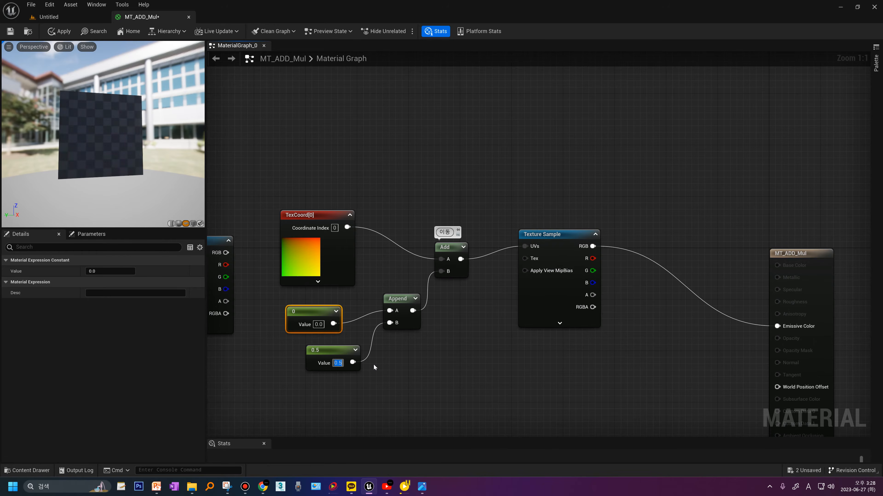
{"action": "mouse_move", "coordinate": [100, 177]}
{"action": "left_mouse_down"}
{"action": "mouse_move", "coordinate": [94, 124]}
{"action": "mouse_move", "coordinate": [87, 132]}
{"action": "mouse_move", "coordinate": [109, 138]}
{"action": "left_mouse_up"}
{"action": "key", "text": "Escape"}
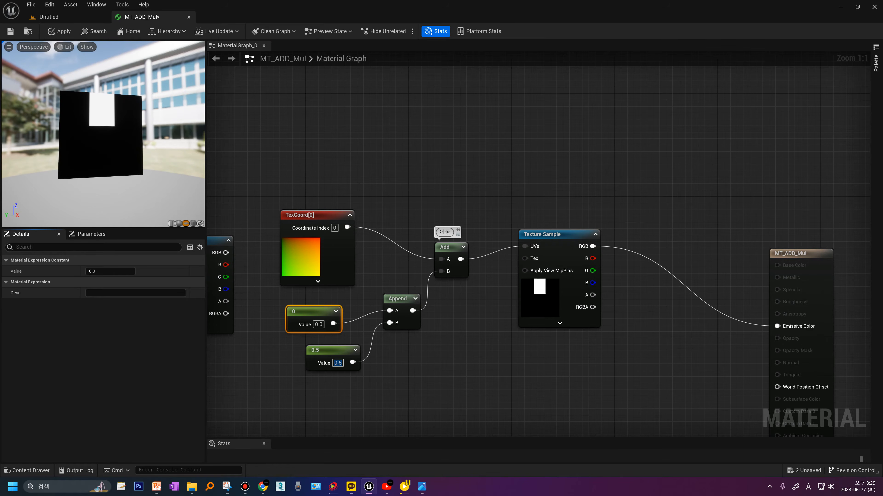
- Connect the RGB output of the Multiply network's Texture Sample to the material's Emissive Color
{"action": "key", "text": "ctrl+alt+d"}
{"action": "right_click_drag", "start_coordinate": [426, 356], "coordinate": [488, 301]}
{"action": "left_click", "coordinate": [516, 239]}
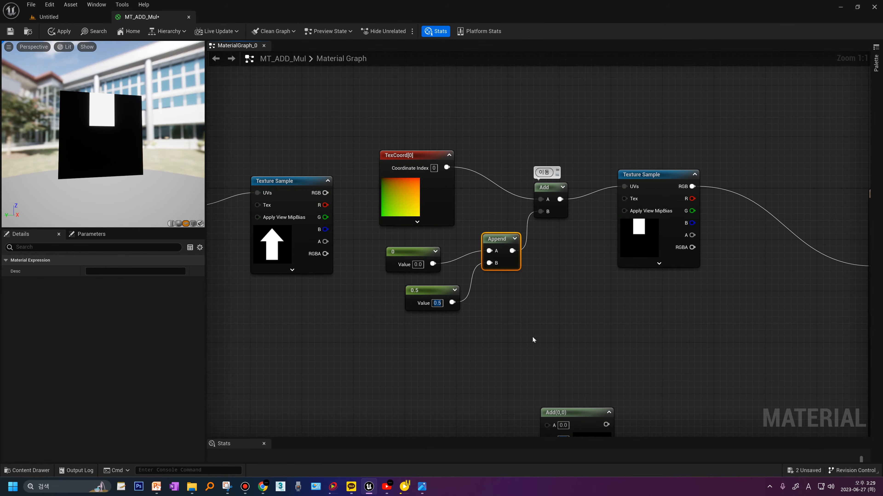
{"action": "right_click_drag", "start_coordinate": [532, 337], "coordinate": [461, 259]}
{"action": "right_click_drag", "start_coordinate": [223, 269], "coordinate": [538, 373]}
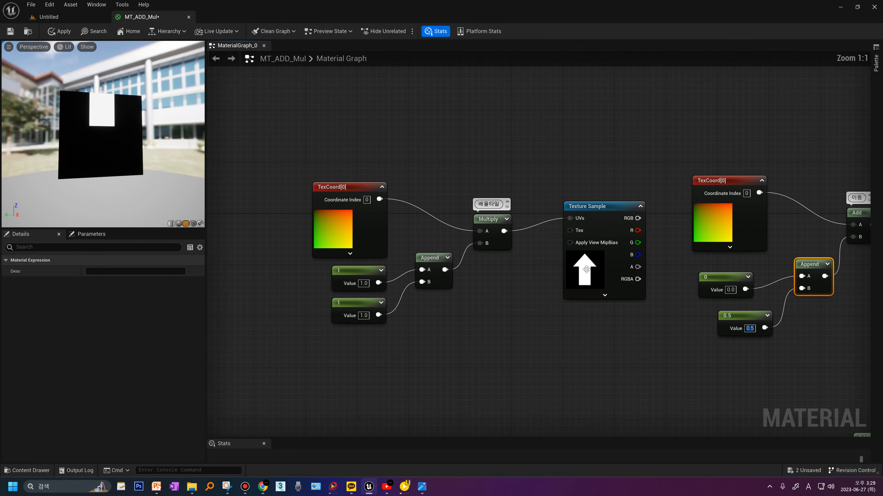
{"action": "right_click", "coordinate": [636, 230]}
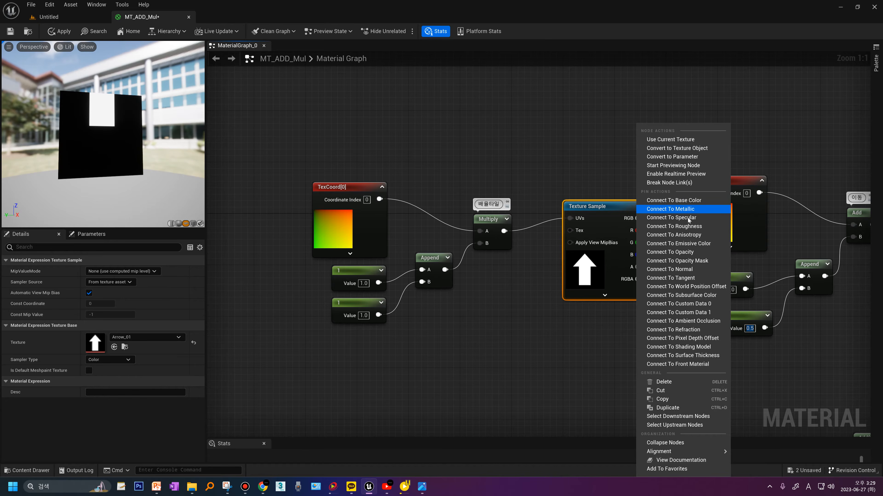
{"action": "left_click", "coordinate": [677, 243]}
{"action": "right_click_drag", "start_coordinate": [495, 318], "coordinate": [459, 340]}
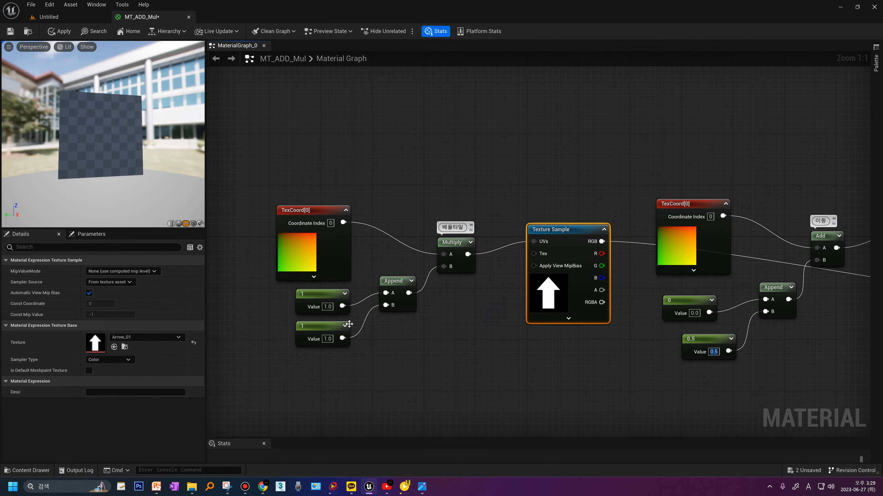
{"action": "left_click", "coordinate": [328, 307]}
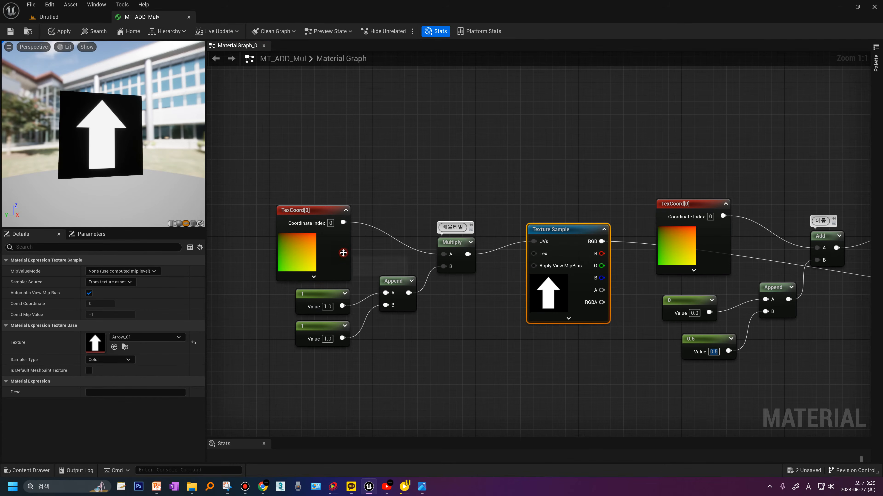
{"action": "left_click", "coordinate": [343, 250]}
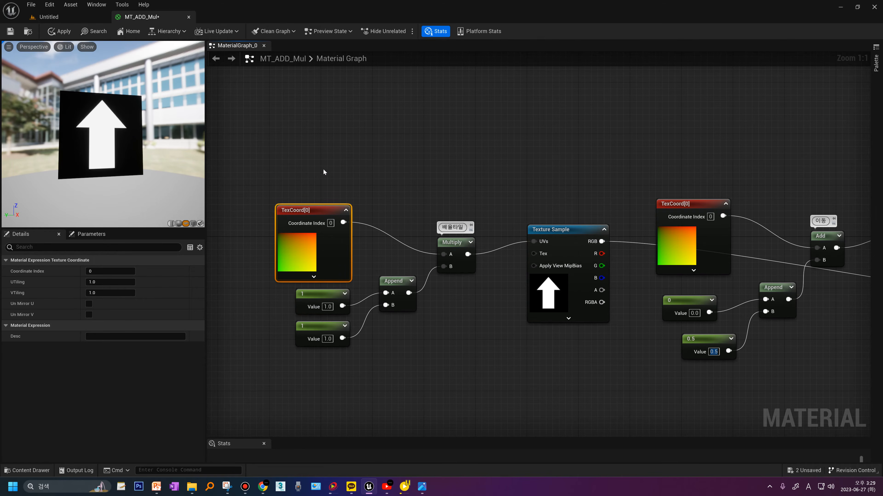
{"action": "left_click_drag", "start_coordinate": [340, 177], "coordinate": [336, 201]}
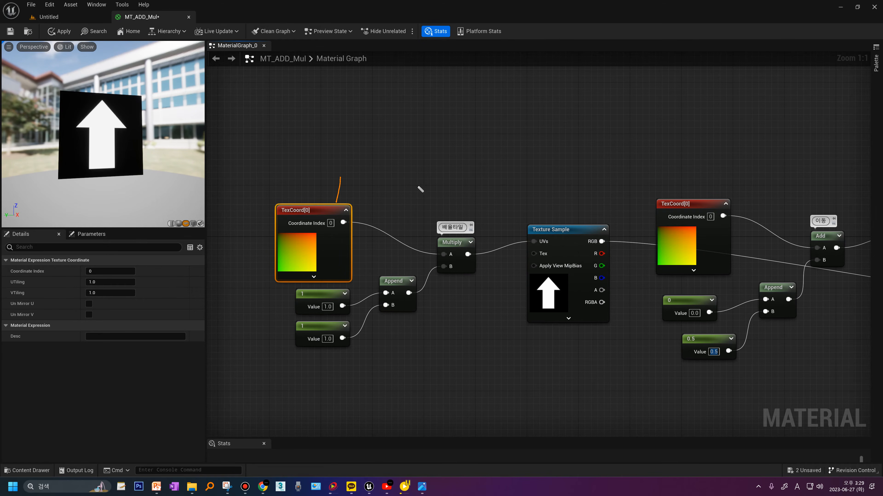
{"action": "left_click_drag", "start_coordinate": [373, 178], "coordinate": [397, 197]}
{"action": "left_click_drag", "start_coordinate": [396, 179], "coordinate": [373, 201]}
{"action": "mouse_move", "coordinate": [418, 177]}
{"action": "left_mouse_down"}
{"action": "mouse_move", "coordinate": [412, 206]}
{"action": "mouse_move", "coordinate": [455, 186]}
{"action": "left_mouse_up"}
{"action": "left_click_drag", "start_coordinate": [431, 197], "coordinate": [478, 210]}
{"action": "left_click_drag", "start_coordinate": [345, 351], "coordinate": [354, 350]}
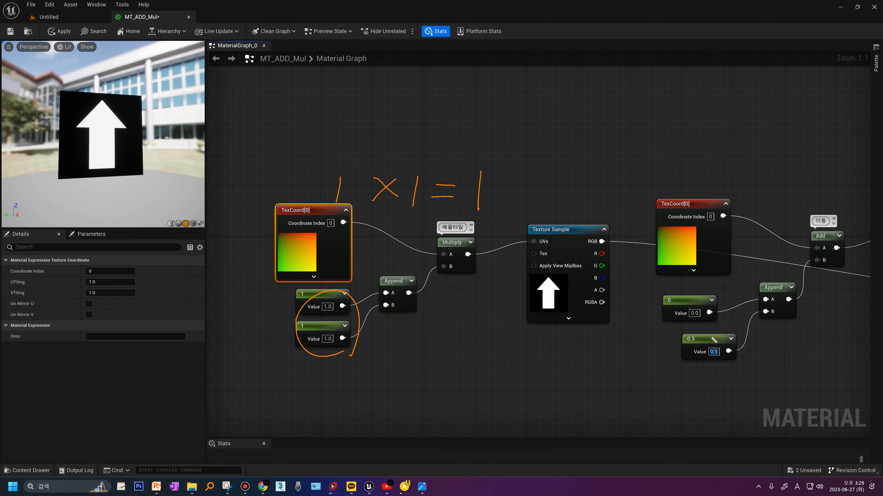
{"action": "left_click_drag", "start_coordinate": [732, 362], "coordinate": [728, 367]}
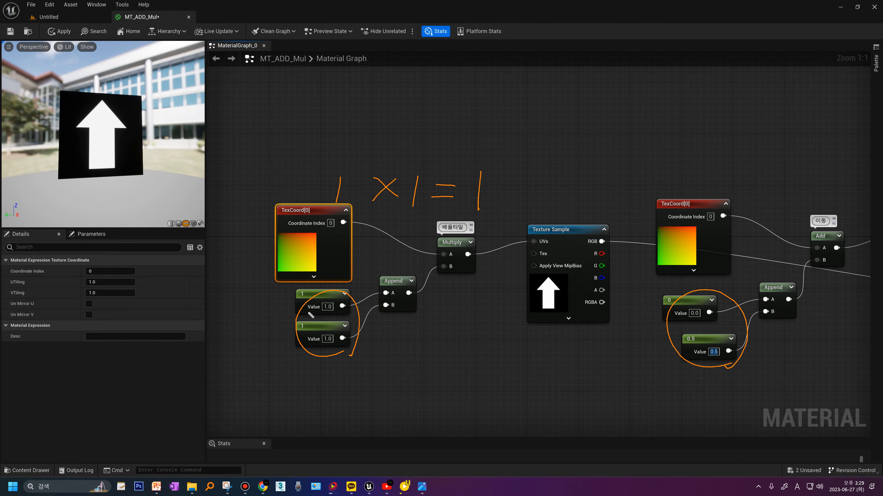
{"action": "key", "text": "Escape"}
- Set the constant feeding the A input of the Multiply network's Append node to 2
{"action": "left_click", "coordinate": [328, 306]}
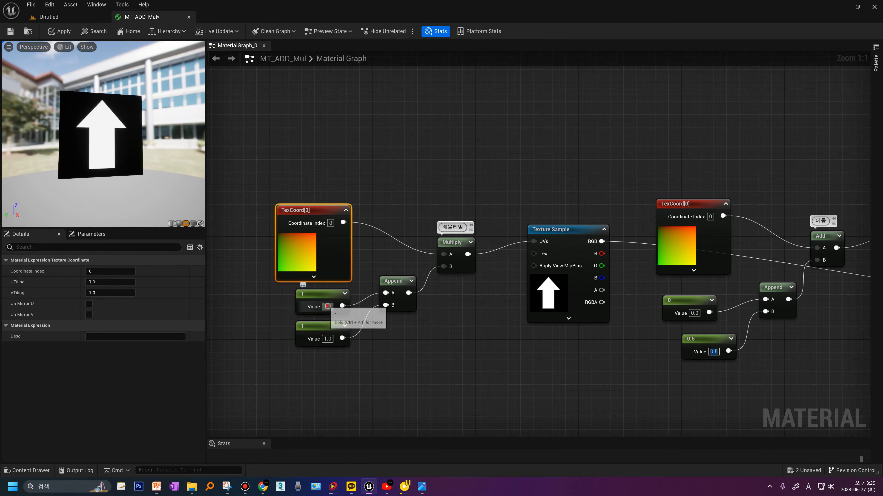
{"action": "type", "text": "2"}
{"action": "key", "text": "Return"}
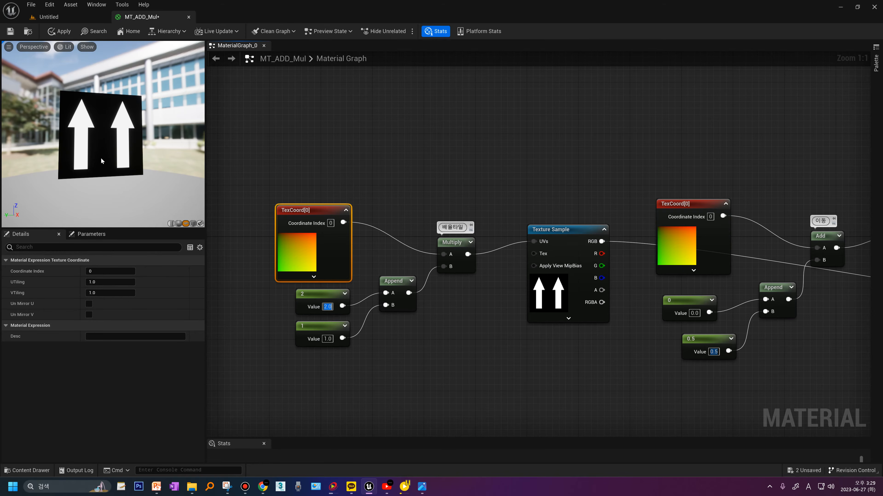
{"action": "key", "text": "Tab"}
{"action": "key", "text": "Escape"}
{"action": "key", "text": "ctrl+2"}
{"action": "mouse_move", "coordinate": [63, 128]}
{"action": "left_mouse_down"}
{"action": "mouse_move", "coordinate": [104, 132]}
{"action": "mouse_move", "coordinate": [84, 105]}
{"action": "mouse_move", "coordinate": [141, 130]}
{"action": "mouse_move", "coordinate": [133, 134]}
{"action": "left_mouse_up"}
{"action": "left_click_drag", "start_coordinate": [100, 109], "coordinate": [108, 108]}
{"action": "mouse_move", "coordinate": [104, 105]}
{"action": "left_mouse_down"}
{"action": "mouse_move", "coordinate": [105, 113]}
{"action": "mouse_move", "coordinate": [116, 93]}
{"action": "left_mouse_up"}
{"action": "mouse_move", "coordinate": [116, 93]}
{"action": "left_mouse_down"}
{"action": "mouse_move", "coordinate": [120, 84]}
{"action": "mouse_move", "coordinate": [104, 87]}
{"action": "left_mouse_up"}
{"action": "left_click_drag", "start_coordinate": [113, 91], "coordinate": [123, 90]}
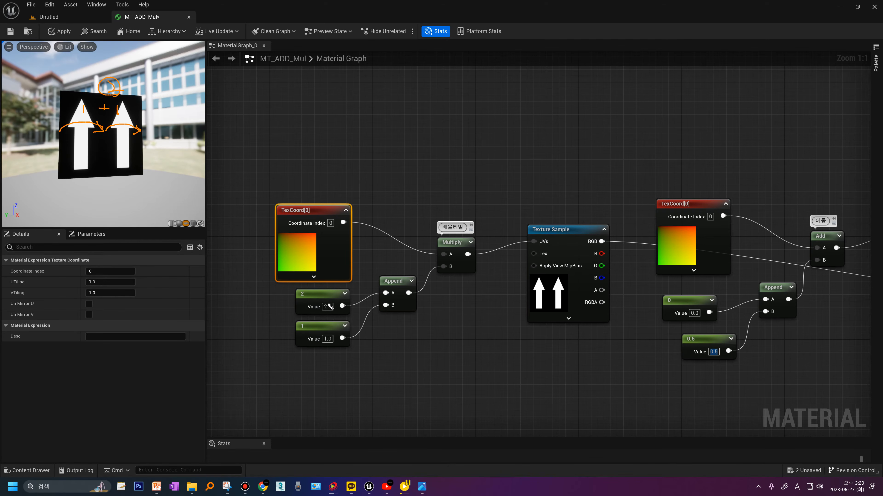
{"action": "key", "text": "Escape"}
- Set the constant feeding the A input of the Multiply network's Append node to 0.5
{"action": "left_click", "coordinate": [328, 306]}
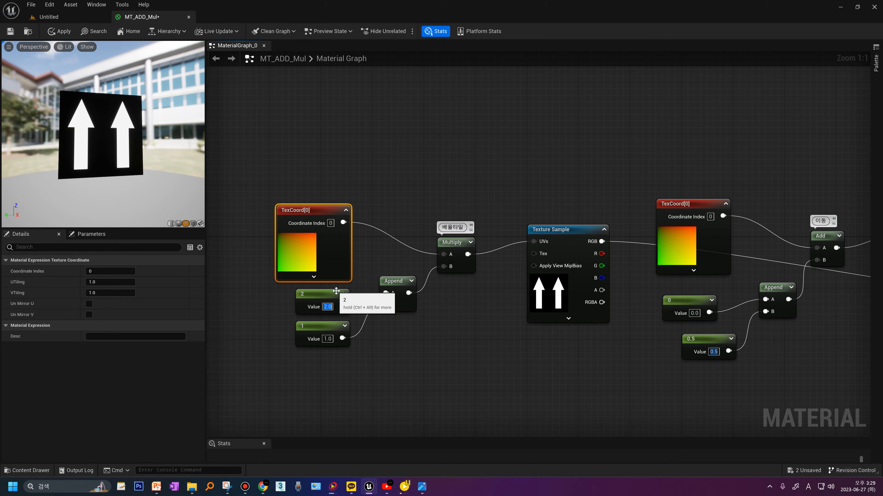
{"action": "type", "text": "0.5"}
{"action": "key", "text": "Return"}
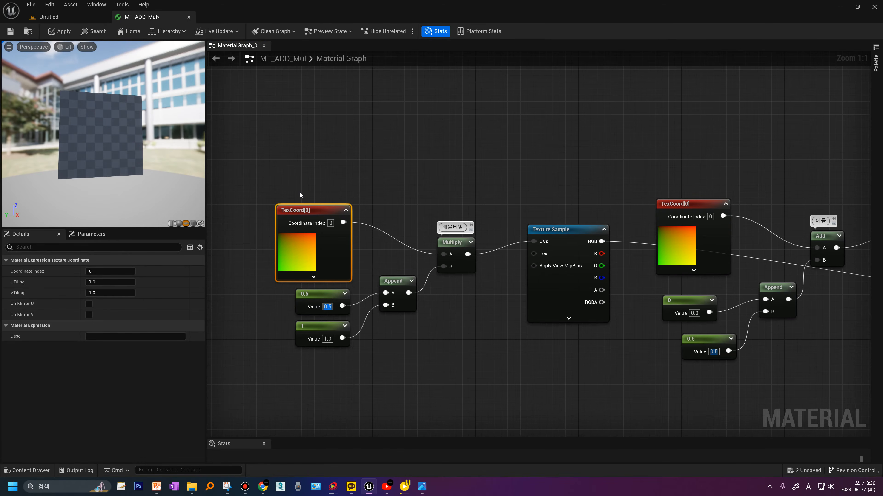
{"action": "mouse_move", "coordinate": [57, 148]}
{"action": "left_mouse_down"}
{"action": "mouse_move", "coordinate": [111, 131]}
{"action": "mouse_move", "coordinate": [223, 160]}
{"action": "left_mouse_up"}
{"action": "left_click_drag", "start_coordinate": [229, 167], "coordinate": [226, 174]}
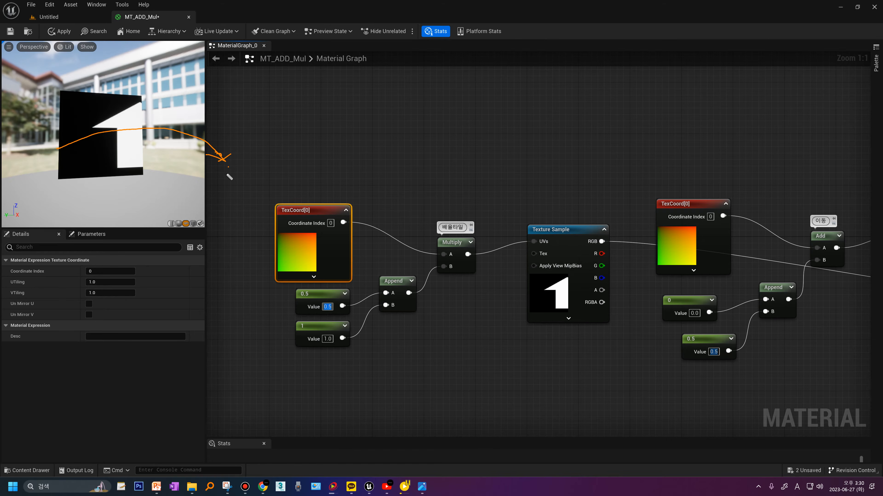
{"action": "mouse_move", "coordinate": [56, 151]}
{"action": "left_mouse_down"}
{"action": "mouse_move", "coordinate": [143, 157]}
{"action": "mouse_move", "coordinate": [136, 165]}
{"action": "left_mouse_up"}
{"action": "left_click_drag", "start_coordinate": [143, 163], "coordinate": [146, 169]}
{"action": "mouse_move", "coordinate": [60, 153]}
{"action": "left_mouse_down"}
{"action": "mouse_move", "coordinate": [59, 176]}
{"action": "mouse_move", "coordinate": [146, 90]}
{"action": "mouse_move", "coordinate": [52, 159]}
{"action": "left_mouse_up"}
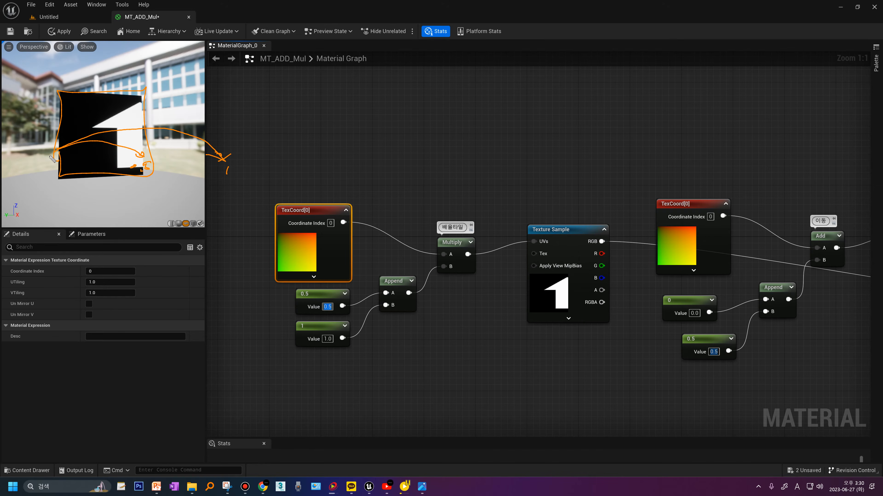
{"action": "key", "text": "Escape"}
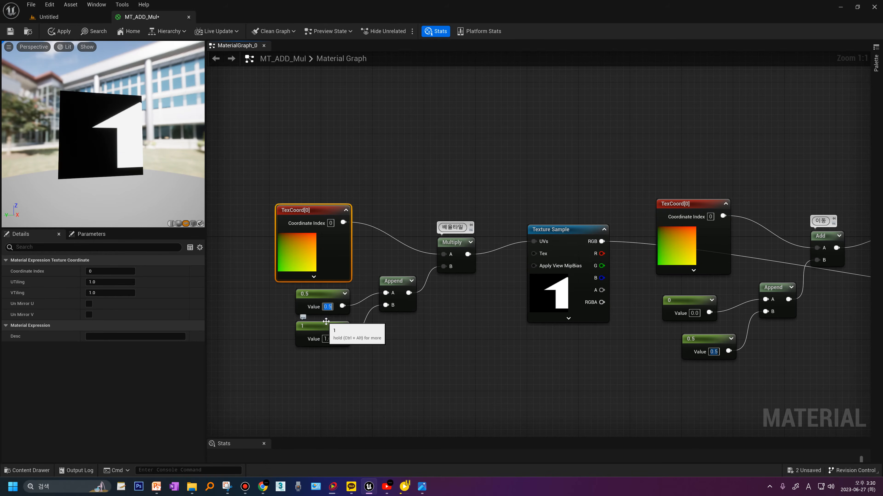
- Set both constants feeding the Multiply network's Append node to 2 to tile the arrow texture in both directions
{"action": "left_click", "coordinate": [458, 243]}
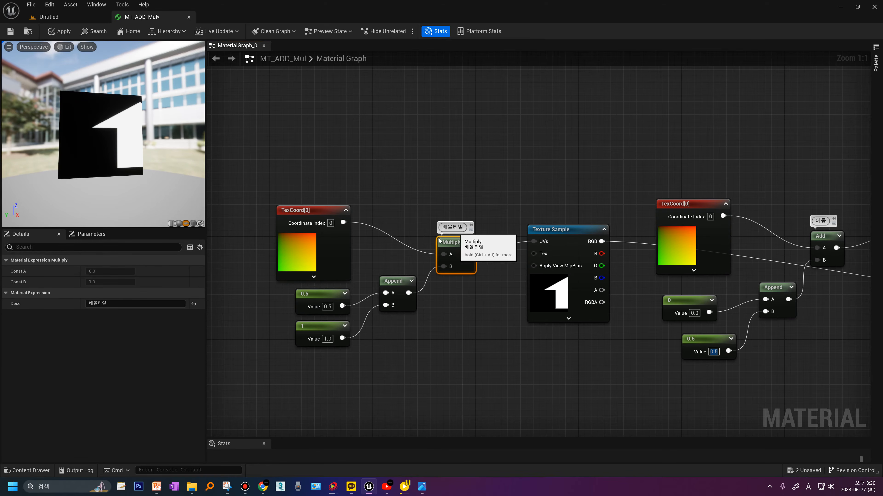
{"action": "left_click", "coordinate": [328, 339]}
{"action": "type", "text": "2"}
{"action": "key", "text": "Return"}
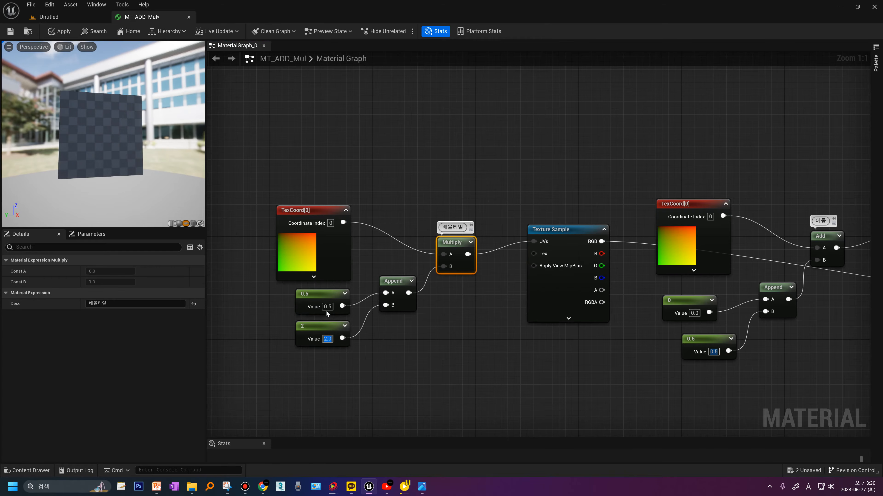
{"action": "left_click", "coordinate": [328, 307]}
{"action": "type", "text": "2"}
{"action": "key", "text": "Return"}
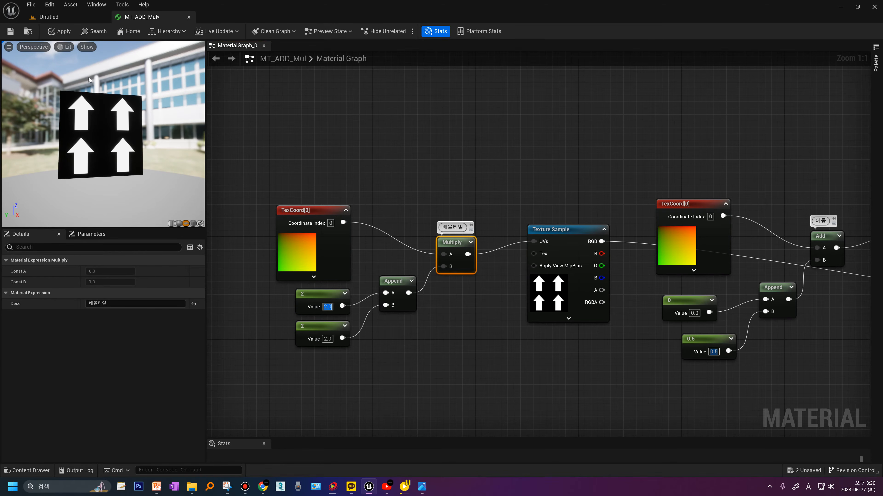
{"action": "left_click_drag", "start_coordinate": [60, 93], "coordinate": [135, 100]}
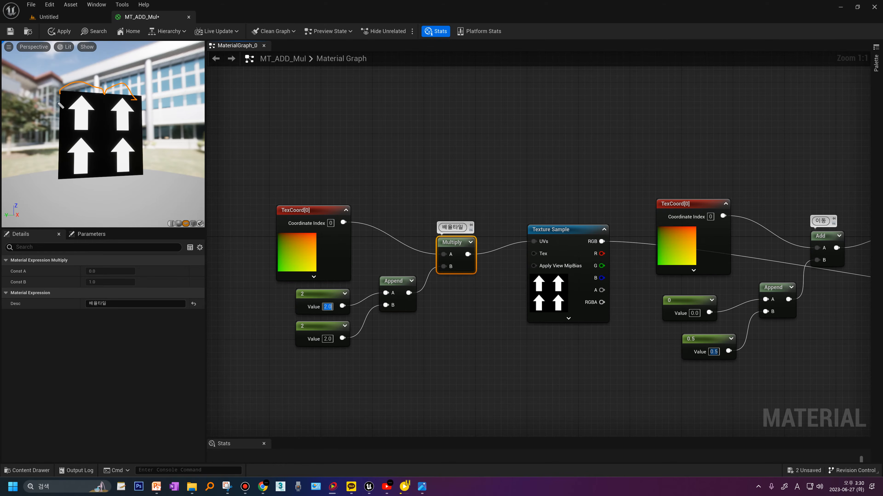
{"action": "mouse_move", "coordinate": [61, 106]}
{"action": "left_mouse_down"}
{"action": "mouse_move", "coordinate": [54, 164]}
{"action": "mouse_move", "coordinate": [65, 172]}
{"action": "left_mouse_up"}
{"action": "key", "text": "Escape"}
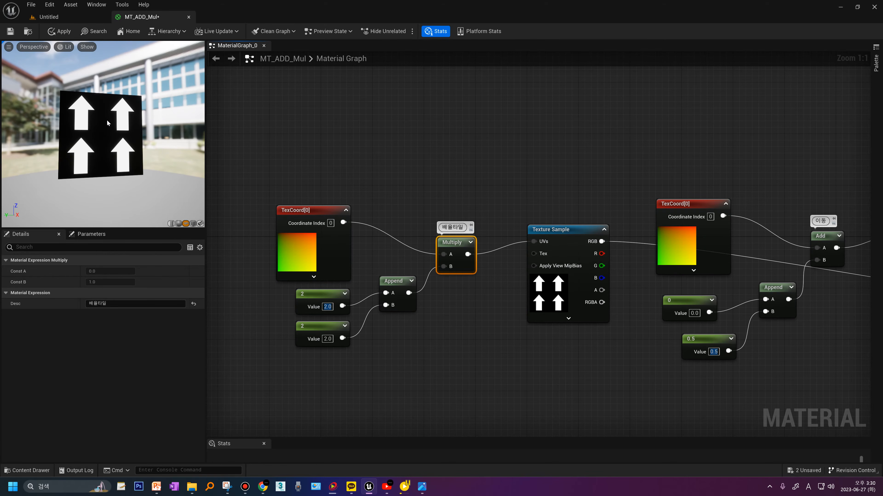
- Move the Multiply node slightly up and away from its Texture Sample so it lines up with the UVs input
{"action": "left_click", "coordinate": [556, 281]}
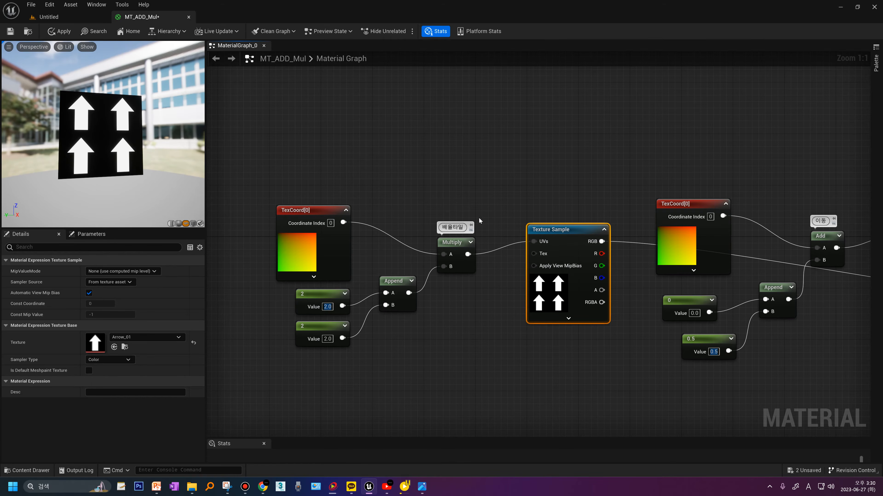
{"action": "left_click", "coordinate": [455, 243]}
{"action": "left_click_drag", "start_coordinate": [455, 242], "coordinate": [449, 229]}
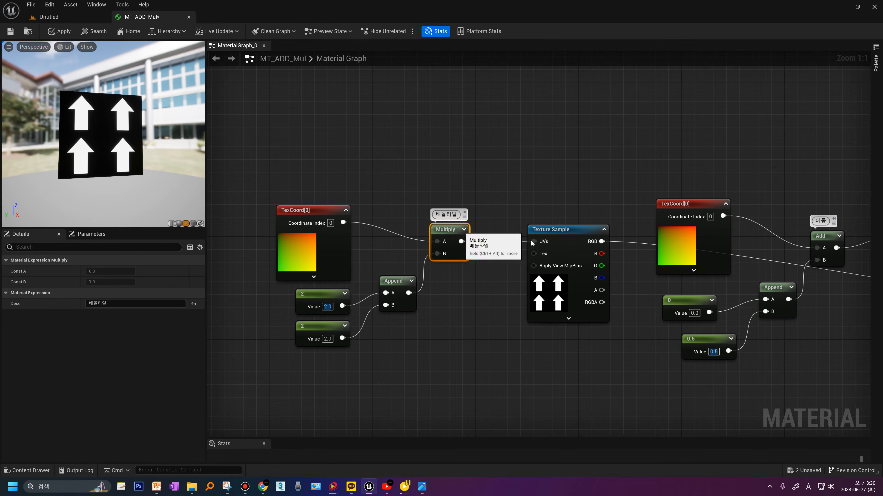
- Move the tiled-arrow Texture Sample slightly closer to the Multiply node driving its UVs
{"action": "left_click", "coordinate": [564, 231]}
{"action": "left_click_drag", "start_coordinate": [564, 231], "coordinate": [551, 225]}
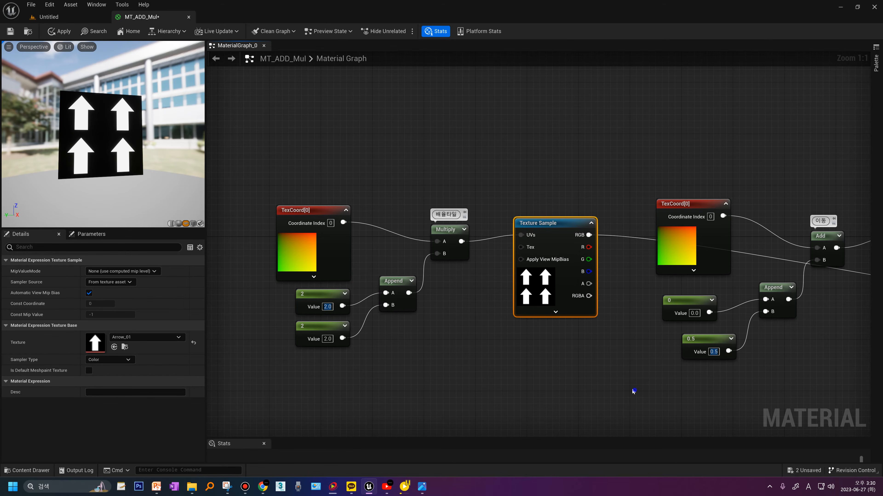
- Connect the output of the Add node combining the arrow and checker textures to Emissive Color
{"action": "scroll", "coordinate": [633, 391], "scroll_direction": "down", "scroll_amount": 8}
{"action": "scroll", "coordinate": [615, 341], "scroll_direction": "up", "scroll_amount": 5}
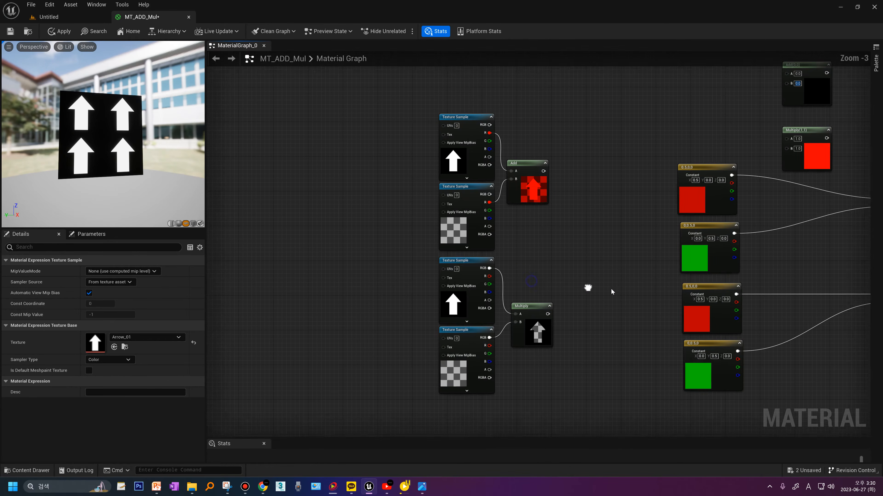
{"action": "scroll", "coordinate": [605, 291], "scroll_direction": "up", "scroll_amount": 4}
{"action": "left_click_drag", "start_coordinate": [437, 415], "coordinate": [491, 134]}
{"action": "left_click", "coordinate": [575, 217]}
{"action": "right_click_drag", "start_coordinate": [536, 139], "coordinate": [580, 255]}
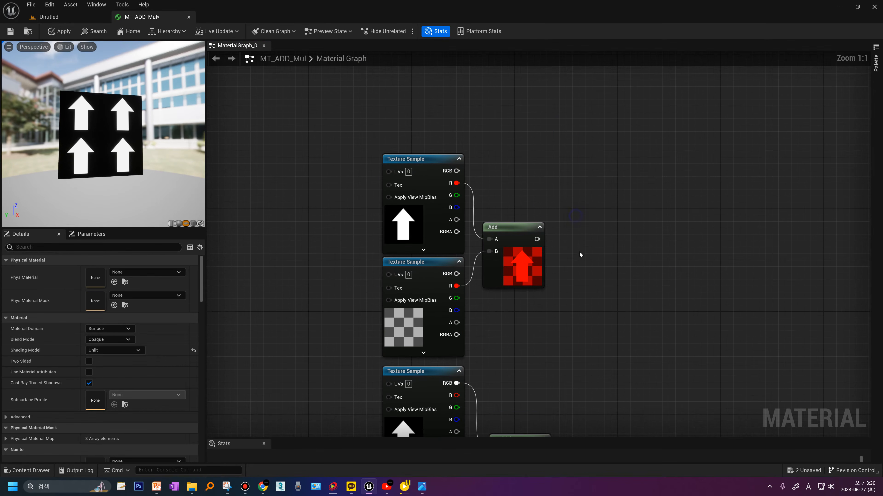
{"action": "right_click", "coordinate": [528, 257]}
{"action": "key", "text": "Escape"}
{"action": "right_click", "coordinate": [537, 239]}
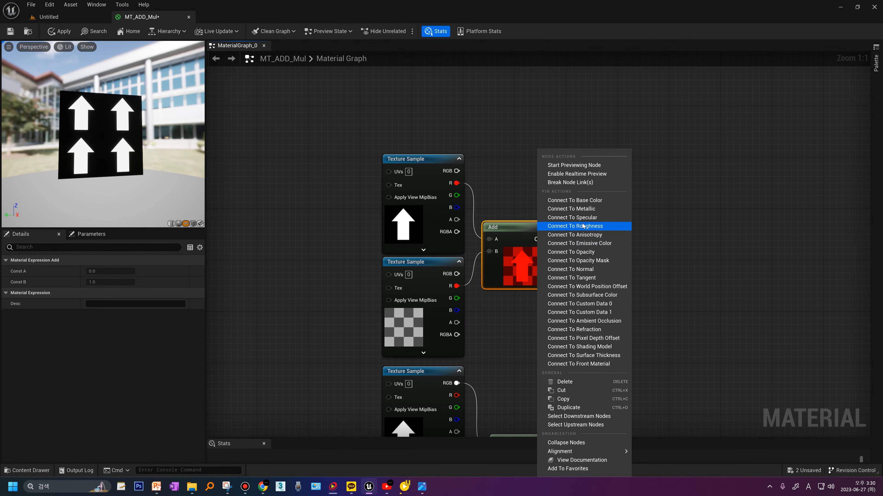
{"action": "left_click", "coordinate": [591, 244]}
- Inspect the arrow and checker Texture Samples feeding the Add node
{"action": "left_click", "coordinate": [405, 236]}
{"action": "left_click", "coordinate": [387, 323]}
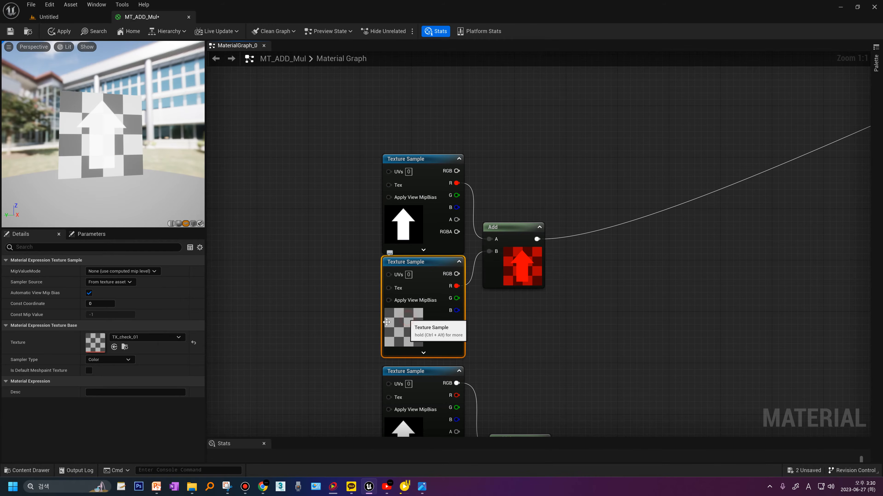
{"action": "left_click_drag", "start_coordinate": [352, 331], "coordinate": [541, 201]}
{"action": "left_click", "coordinate": [546, 181]}
{"action": "left_click", "coordinate": [419, 232]}
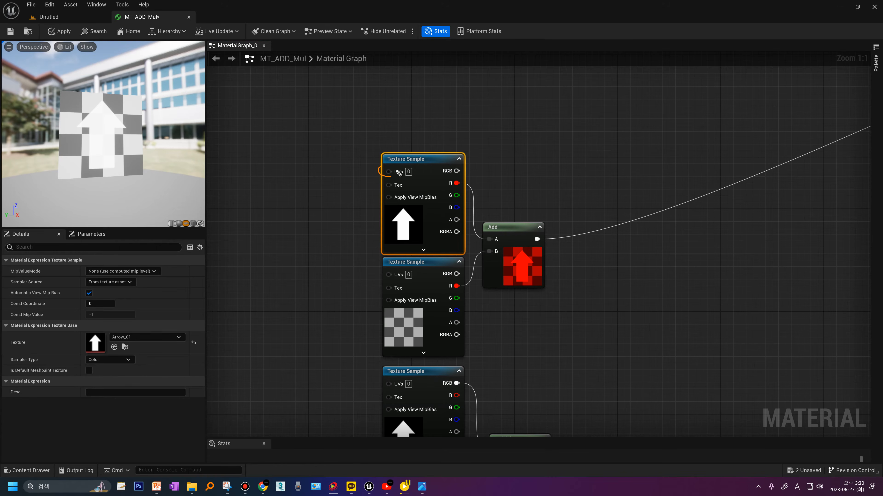
{"action": "left_click_drag", "start_coordinate": [396, 175], "coordinate": [384, 174]}
{"action": "left_click_drag", "start_coordinate": [396, 285], "coordinate": [391, 278]}
{"action": "mouse_move", "coordinate": [339, 129]}
{"action": "left_mouse_down"}
{"action": "mouse_move", "coordinate": [385, 142]}
{"action": "mouse_move", "coordinate": [414, 134]}
{"action": "mouse_move", "coordinate": [409, 144]}
{"action": "mouse_move", "coordinate": [430, 133]}
{"action": "mouse_move", "coordinate": [382, 149]}
{"action": "mouse_move", "coordinate": [446, 112]}
{"action": "mouse_move", "coordinate": [342, 125]}
{"action": "left_mouse_up"}
{"action": "key", "text": "e"}
{"action": "left_click_drag", "start_coordinate": [388, 208], "coordinate": [427, 205]}
{"action": "key", "text": "Escape"}
{"action": "left_click_drag", "start_coordinate": [403, 208], "coordinate": [400, 208]}
{"action": "mouse_move", "coordinate": [283, 244]}
{"action": "left_mouse_down"}
{"action": "mouse_move", "coordinate": [298, 233]}
{"action": "mouse_move", "coordinate": [304, 243]}
{"action": "mouse_move", "coordinate": [282, 244]}
{"action": "left_mouse_up"}
{"action": "mouse_move", "coordinate": [380, 220]}
{"action": "left_mouse_down"}
{"action": "mouse_move", "coordinate": [296, 238]}
{"action": "mouse_move", "coordinate": [294, 177]}
{"action": "left_mouse_up"}
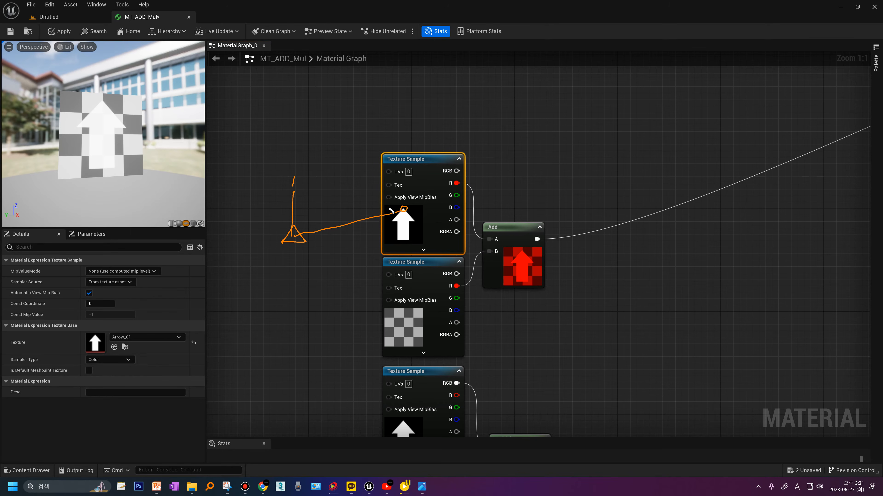
{"action": "left_click_drag", "start_coordinate": [388, 210], "coordinate": [255, 211]}
{"action": "key", "text": "Escape"}
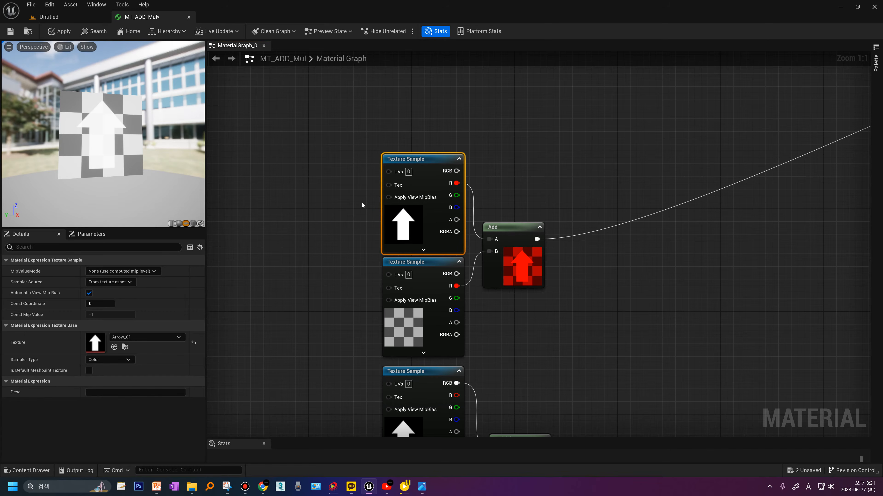
{"action": "key", "text": "ctrl+2"}
{"action": "left_click_drag", "start_coordinate": [394, 211], "coordinate": [400, 223]}
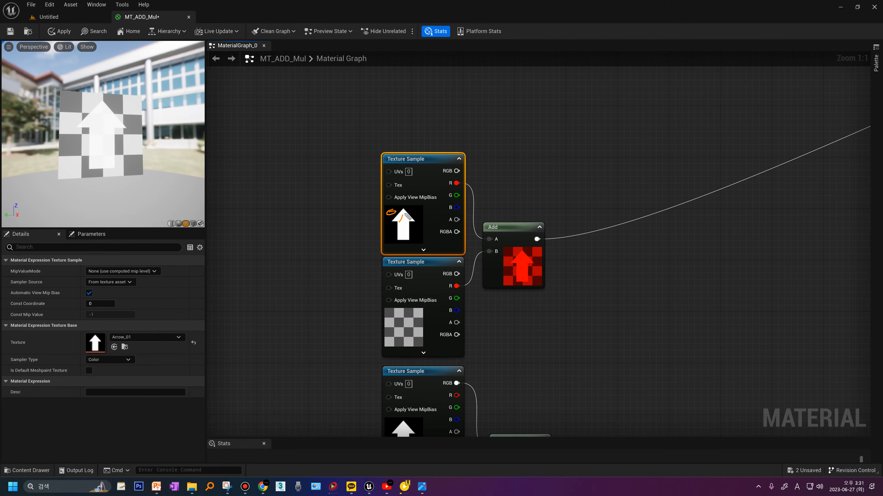
{"action": "left_click_drag", "start_coordinate": [401, 211], "coordinate": [399, 210]}
{"action": "left_click_drag", "start_coordinate": [405, 318], "coordinate": [403, 317]}
{"action": "left_click_drag", "start_coordinate": [99, 106], "coordinate": [103, 100]}
{"action": "left_click_drag", "start_coordinate": [281, 220], "coordinate": [279, 230]}
{"action": "mouse_move", "coordinate": [292, 225]}
{"action": "left_mouse_down"}
{"action": "mouse_move", "coordinate": [302, 223]}
{"action": "mouse_move", "coordinate": [291, 229]}
{"action": "left_mouse_up"}
{"action": "left_click_drag", "start_coordinate": [505, 218], "coordinate": [485, 232]}
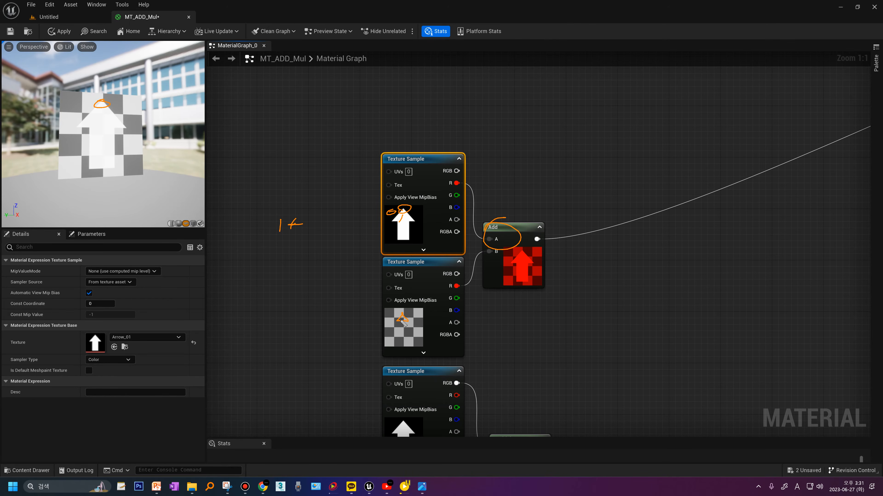
{"action": "left_click_drag", "start_coordinate": [314, 217], "coordinate": [313, 217]}
{"action": "left_click_drag", "start_coordinate": [321, 225], "coordinate": [329, 225]}
{"action": "left_click_drag", "start_coordinate": [334, 211], "coordinate": [351, 217]}
{"action": "left_click_drag", "start_coordinate": [343, 224], "coordinate": [351, 222]}
{"action": "mouse_move", "coordinate": [330, 258]}
{"action": "left_mouse_down"}
{"action": "mouse_move", "coordinate": [321, 275]}
{"action": "mouse_move", "coordinate": [341, 272]}
{"action": "left_mouse_up"}
{"action": "left_click", "coordinate": [331, 271]}
{"action": "mouse_move", "coordinate": [344, 260]}
{"action": "left_mouse_down"}
{"action": "mouse_move", "coordinate": [354, 258]}
{"action": "mouse_move", "coordinate": [328, 280]}
{"action": "left_mouse_up"}
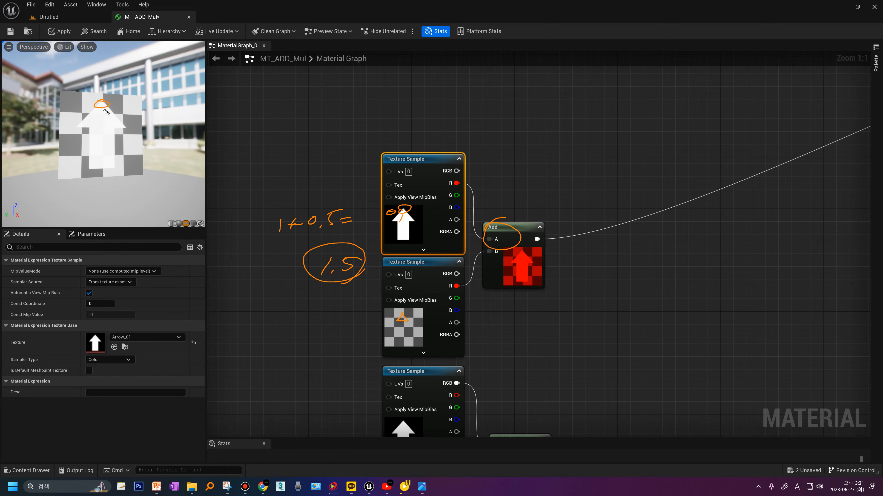
{"action": "left_click_drag", "start_coordinate": [311, 282], "coordinate": [374, 274]}
{"action": "left_click_drag", "start_coordinate": [98, 107], "coordinate": [106, 102]}
{"action": "key", "text": "Delete"}
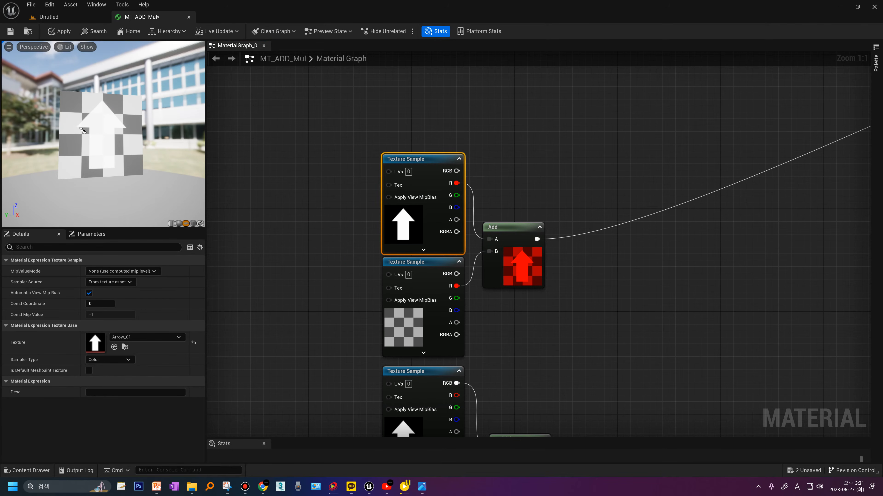
{"action": "mouse_move", "coordinate": [88, 128]}
{"action": "left_mouse_down"}
{"action": "mouse_move", "coordinate": [79, 124]}
{"action": "mouse_move", "coordinate": [103, 103]}
{"action": "mouse_move", "coordinate": [130, 123]}
{"action": "mouse_move", "coordinate": [119, 130]}
{"action": "mouse_move", "coordinate": [115, 166]}
{"action": "mouse_move", "coordinate": [86, 171]}
{"action": "mouse_move", "coordinate": [89, 143]}
{"action": "left_mouse_up"}
{"action": "mouse_move", "coordinate": [403, 230]}
{"action": "left_mouse_down"}
{"action": "mouse_move", "coordinate": [402, 329]}
{"action": "mouse_move", "coordinate": [418, 335]}
{"action": "left_mouse_up"}
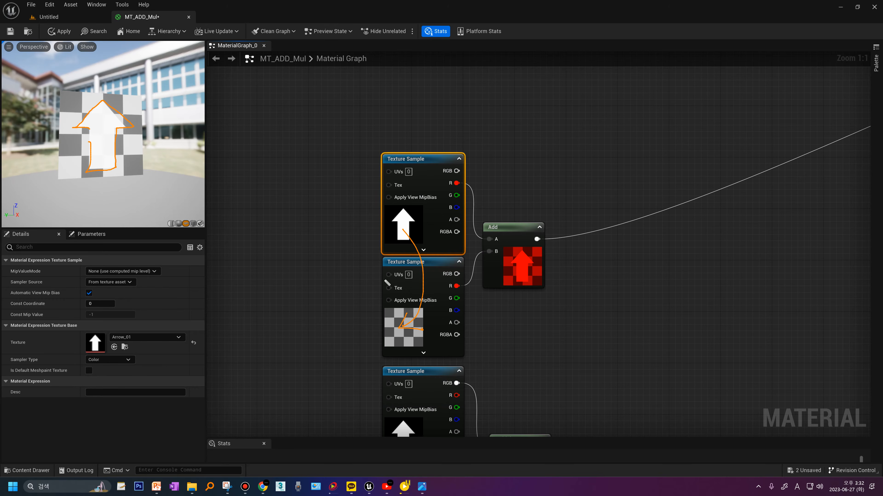
{"action": "mouse_move", "coordinate": [297, 223]}
{"action": "left_mouse_down"}
{"action": "mouse_move", "coordinate": [349, 206]}
{"action": "mouse_move", "coordinate": [361, 224]}
{"action": "left_mouse_up"}
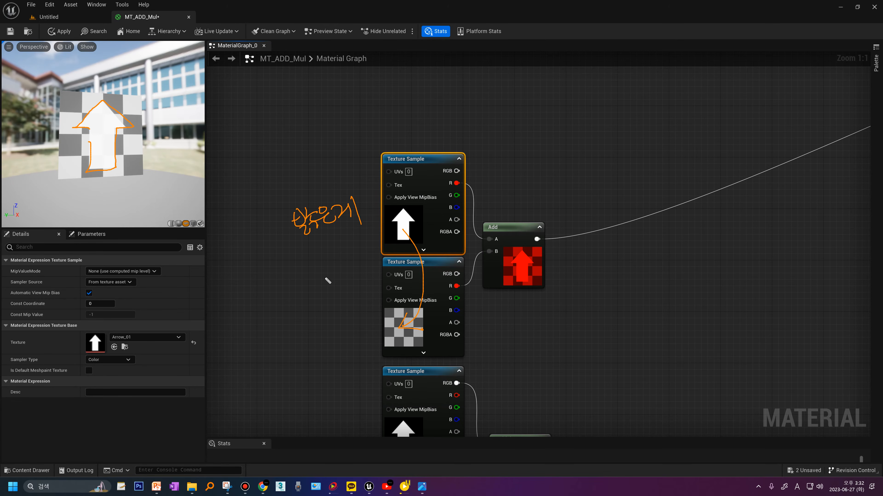
{"action": "mouse_move", "coordinate": [303, 277]}
{"action": "left_mouse_down"}
{"action": "mouse_move", "coordinate": [310, 288]}
{"action": "mouse_move", "coordinate": [340, 265]}
{"action": "mouse_move", "coordinate": [358, 278]}
{"action": "left_mouse_up"}
{"action": "mouse_move", "coordinate": [354, 255]}
{"action": "left_mouse_down"}
{"action": "mouse_move", "coordinate": [383, 271]}
{"action": "mouse_move", "coordinate": [379, 256]}
{"action": "mouse_move", "coordinate": [398, 253]}
{"action": "left_mouse_up"}
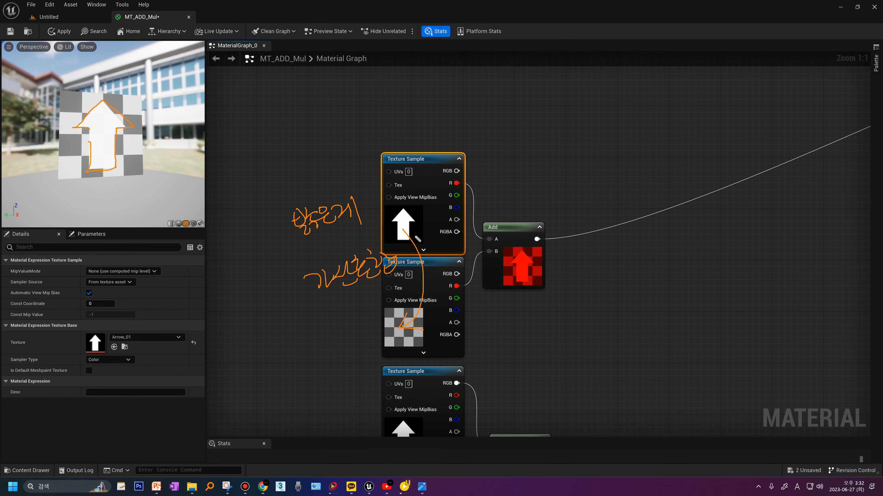
{"action": "key", "text": "Escape"}
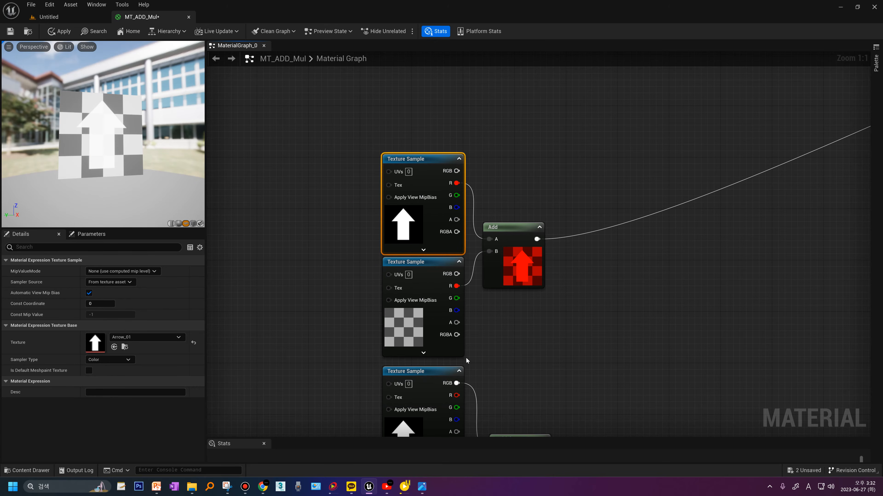
- Connect the output of the Multiply node combining the arrow and checker textures to Emissive Color
{"action": "right_click_drag", "start_coordinate": [540, 367], "coordinate": [527, 157]}
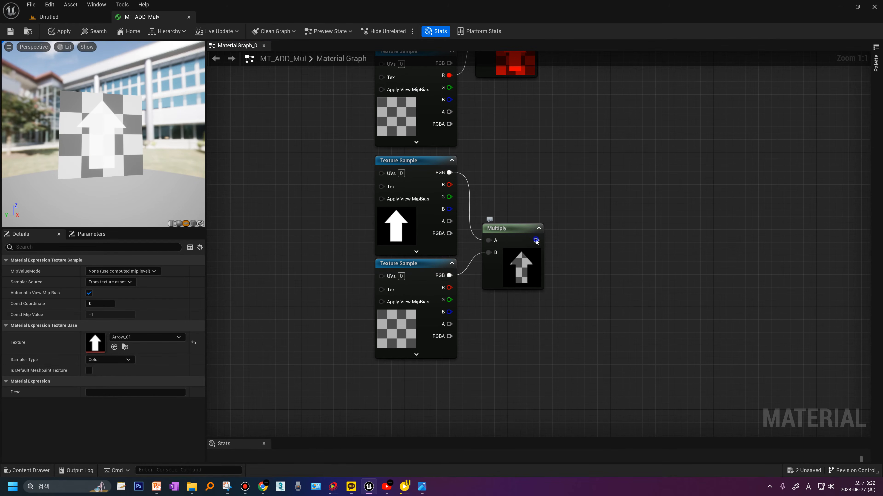
{"action": "right_click", "coordinate": [534, 256]}
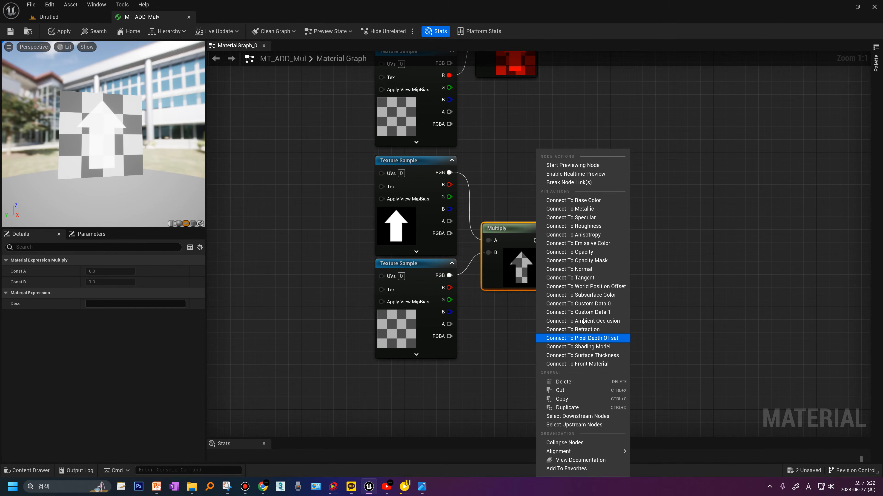
{"action": "left_click", "coordinate": [588, 252]}
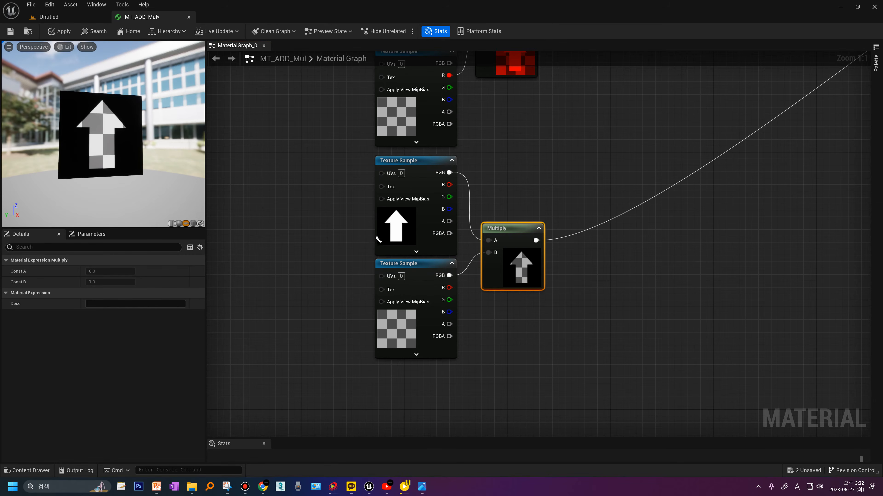
{"action": "mouse_move", "coordinate": [387, 231]}
{"action": "left_mouse_down"}
{"action": "mouse_move", "coordinate": [394, 235]}
{"action": "mouse_move", "coordinate": [396, 210]}
{"action": "mouse_move", "coordinate": [411, 222]}
{"action": "mouse_move", "coordinate": [403, 245]}
{"action": "mouse_move", "coordinate": [392, 230]}
{"action": "left_mouse_up"}
{"action": "mouse_move", "coordinate": [392, 310]}
{"action": "left_mouse_down"}
{"action": "mouse_move", "coordinate": [388, 334]}
{"action": "mouse_move", "coordinate": [405, 335]}
{"action": "mouse_move", "coordinate": [399, 317]}
{"action": "left_mouse_up"}
{"action": "mouse_move", "coordinate": [112, 170]}
{"action": "left_mouse_down"}
{"action": "mouse_move", "coordinate": [71, 159]}
{"action": "mouse_move", "coordinate": [101, 103]}
{"action": "mouse_move", "coordinate": [116, 172]}
{"action": "mouse_move", "coordinate": [104, 169]}
{"action": "left_mouse_up"}
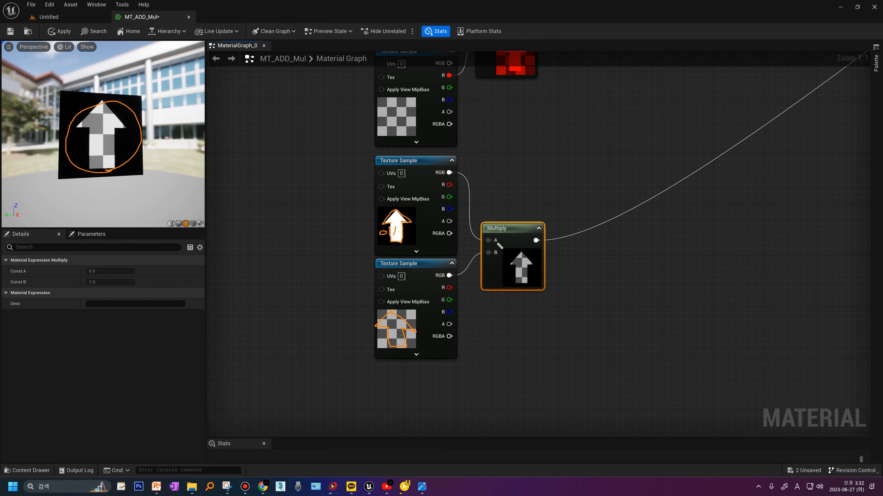
{"action": "left_click_drag", "start_coordinate": [515, 238], "coordinate": [485, 224]}
{"action": "mouse_move", "coordinate": [511, 197]}
{"action": "left_mouse_down"}
{"action": "mouse_move", "coordinate": [578, 181]}
{"action": "mouse_move", "coordinate": [572, 197]}
{"action": "left_mouse_up"}
{"action": "left_click_drag", "start_coordinate": [591, 176], "coordinate": [595, 198]}
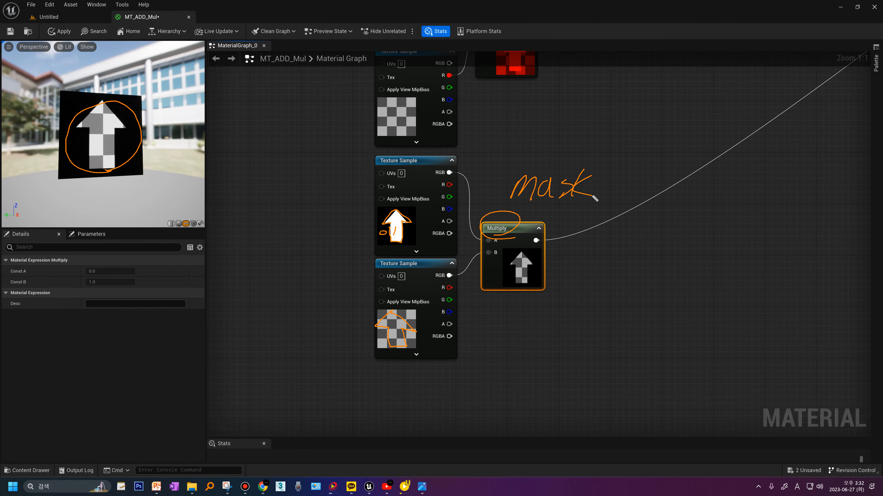
{"action": "key", "text": "Escape"}
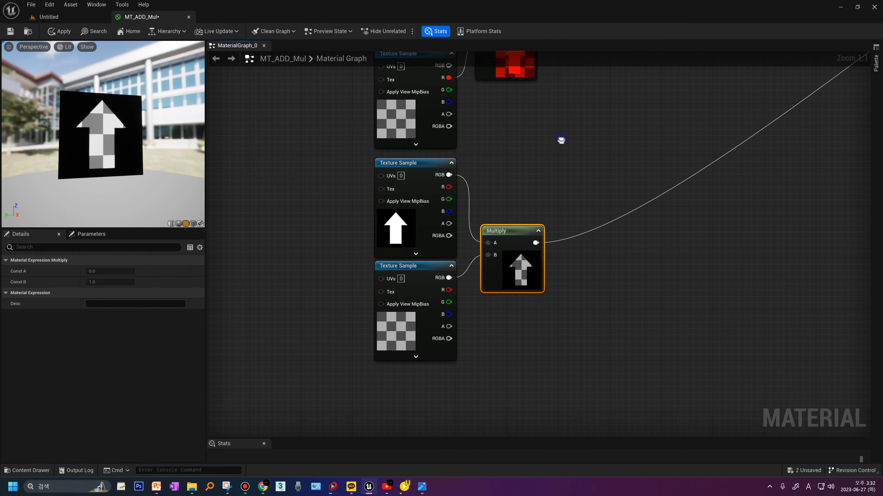
{"action": "right_click_drag", "start_coordinate": [561, 140], "coordinate": [562, 294]}
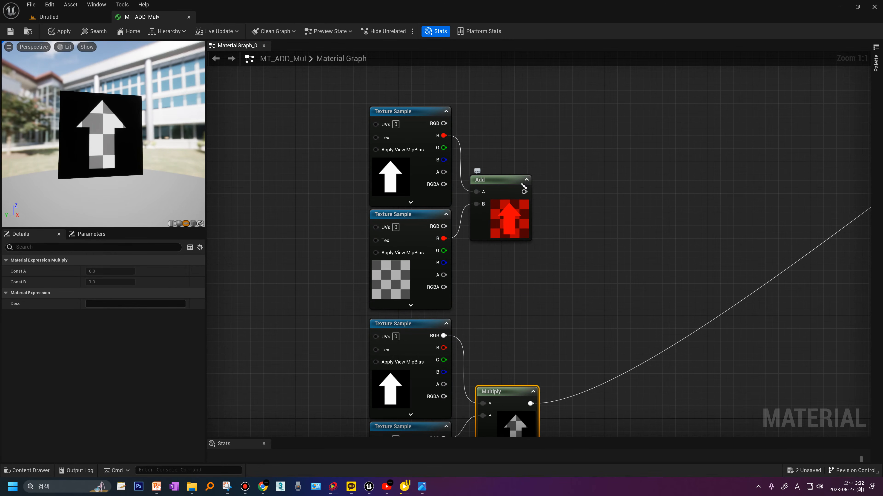
{"action": "mouse_move", "coordinate": [491, 140]}
{"action": "left_mouse_down"}
{"action": "mouse_move", "coordinate": [510, 138]}
{"action": "mouse_move", "coordinate": [521, 158]}
{"action": "mouse_move", "coordinate": [513, 160]}
{"action": "left_mouse_up"}
{"action": "left_click_drag", "start_coordinate": [516, 145], "coordinate": [532, 166]}
{"action": "mouse_move", "coordinate": [388, 179]}
{"action": "left_mouse_down"}
{"action": "mouse_move", "coordinate": [416, 180]}
{"action": "mouse_move", "coordinate": [430, 241]}
{"action": "left_mouse_up"}
{"action": "mouse_move", "coordinate": [384, 280]}
{"action": "left_mouse_down"}
{"action": "mouse_move", "coordinate": [432, 267]}
{"action": "mouse_move", "coordinate": [436, 256]}
{"action": "mouse_move", "coordinate": [431, 267]}
{"action": "left_mouse_up"}
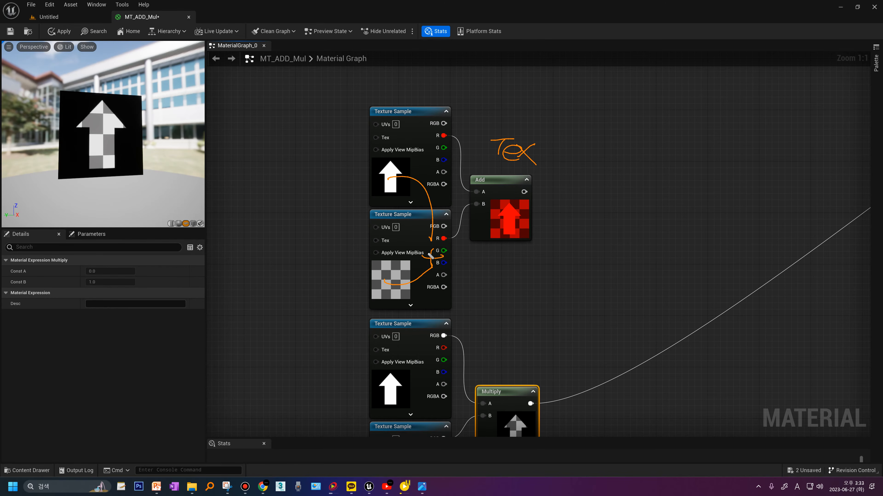
{"action": "key", "text": "Escape"}
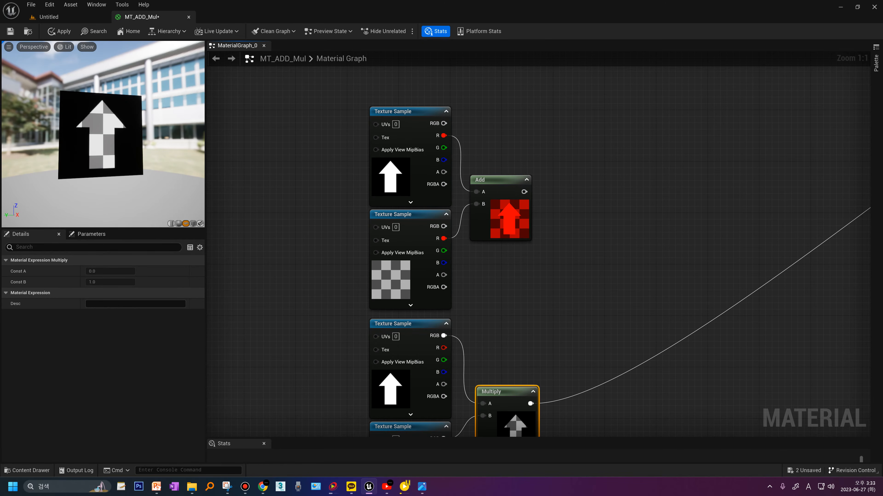
- Connect the output of the Add node combining the red and green constants to Emissive Color
{"action": "scroll", "coordinate": [446, 295], "scroll_direction": "down", "scroll_amount": 3}
{"action": "scroll", "coordinate": [501, 272], "scroll_direction": "up", "scroll_amount": 3}
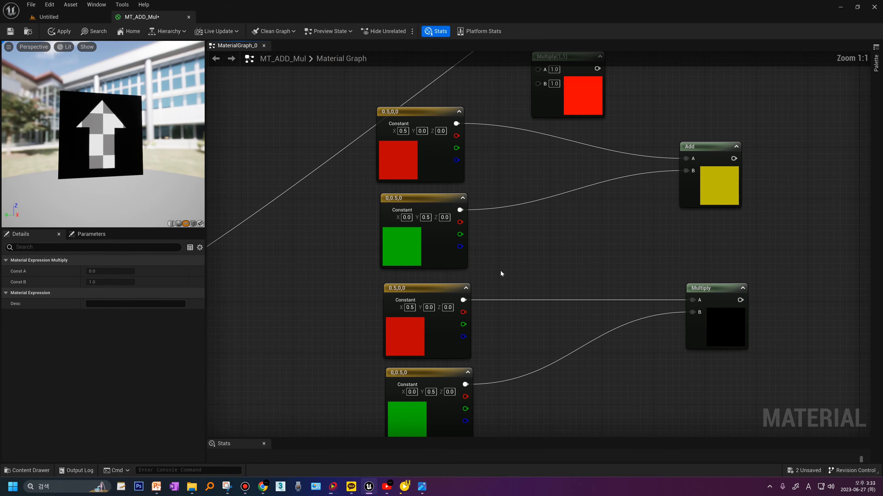
{"action": "right_click", "coordinate": [645, 155]}
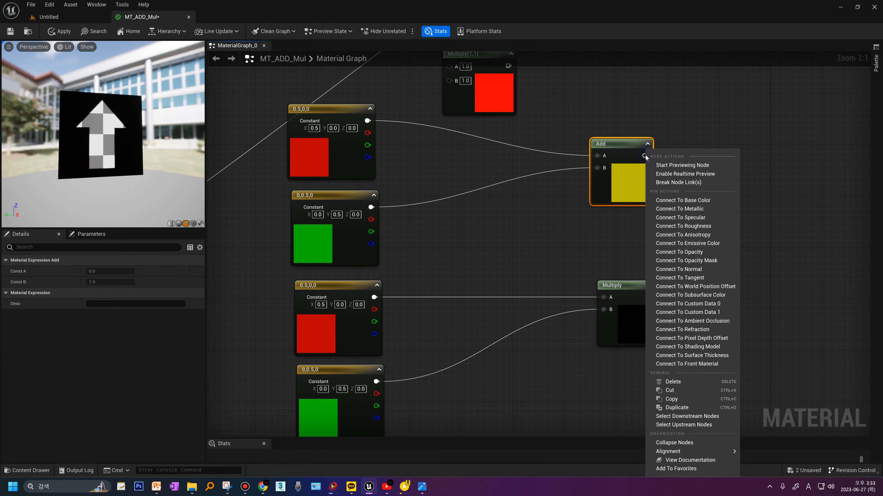
{"action": "left_click", "coordinate": [692, 246]}
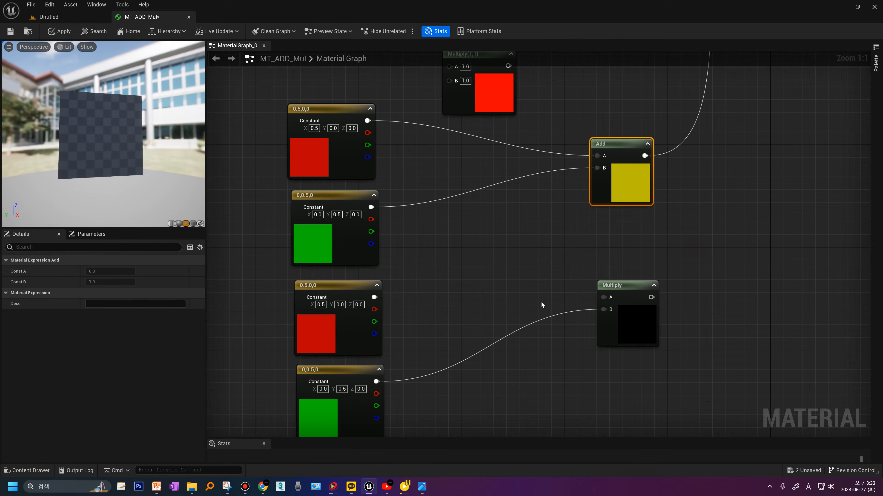
- Move the Multiply(1,1) node away from the upper red constant and bring the Add node closer to its two color constants
{"action": "right_click_drag", "start_coordinate": [441, 260], "coordinate": [444, 282]}
{"action": "left_click_drag", "start_coordinate": [453, 104], "coordinate": [433, 66]}
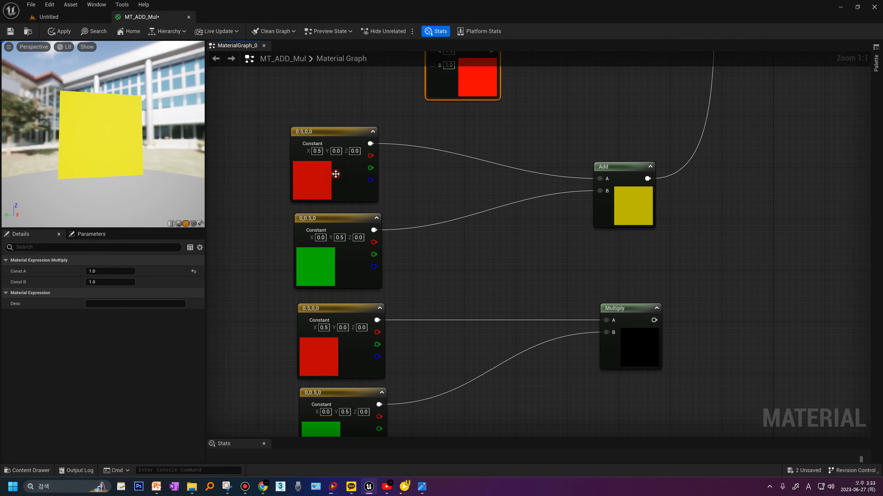
{"action": "left_click", "coordinate": [336, 175]}
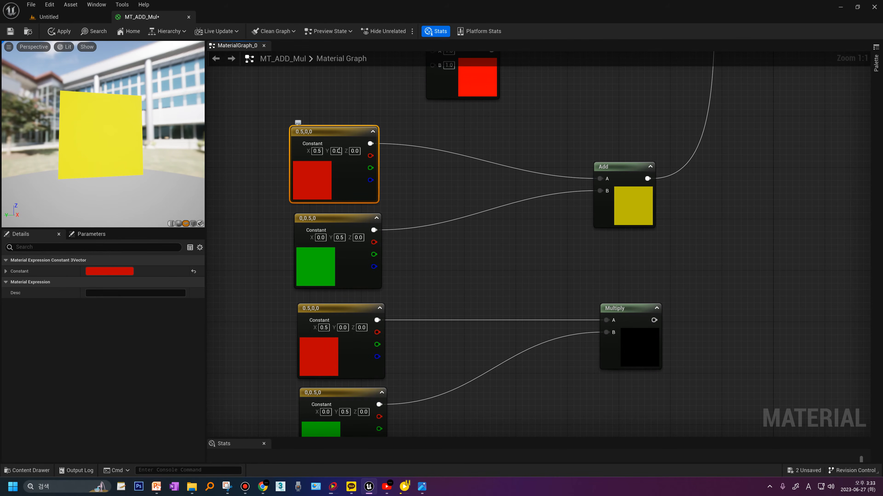
{"action": "left_click_drag", "start_coordinate": [314, 179], "coordinate": [314, 182]}
{"action": "left_click", "coordinate": [320, 266]}
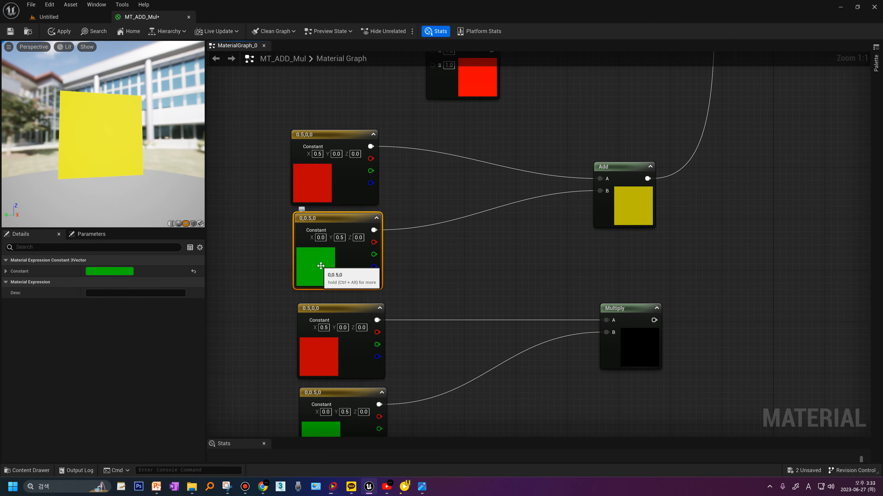
{"action": "left_click", "coordinate": [316, 271]}
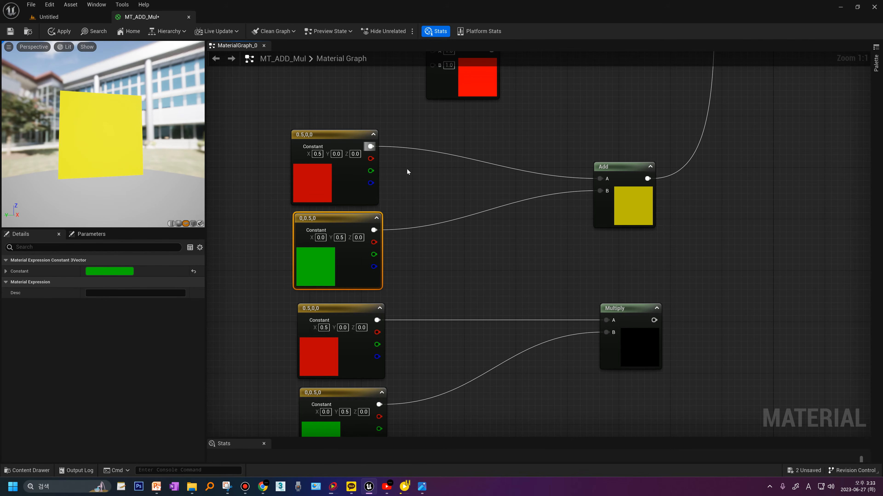
{"action": "left_click_drag", "start_coordinate": [647, 208], "coordinate": [556, 225]}
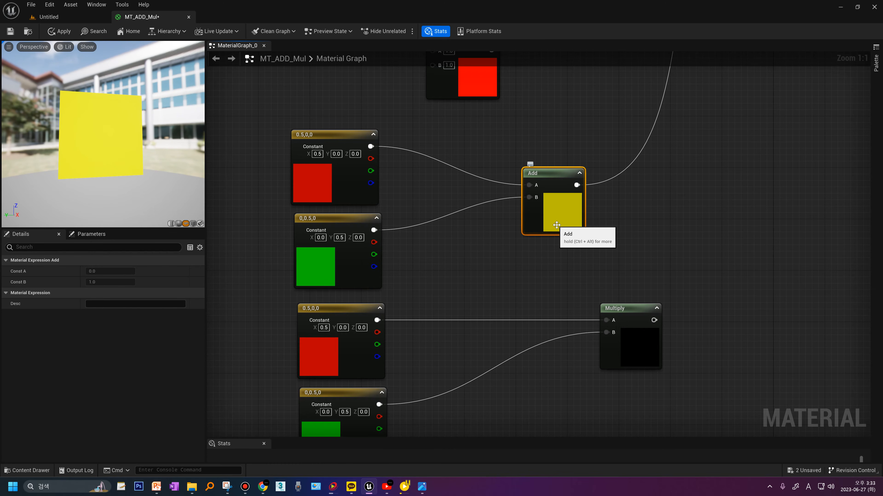
- Set the Add node's red constant to 1,0,0 and its green constant to 0,1,0
{"action": "left_click", "coordinate": [317, 154]}
{"action": "type", "text": "1"}
{"action": "key", "text": "Return"}
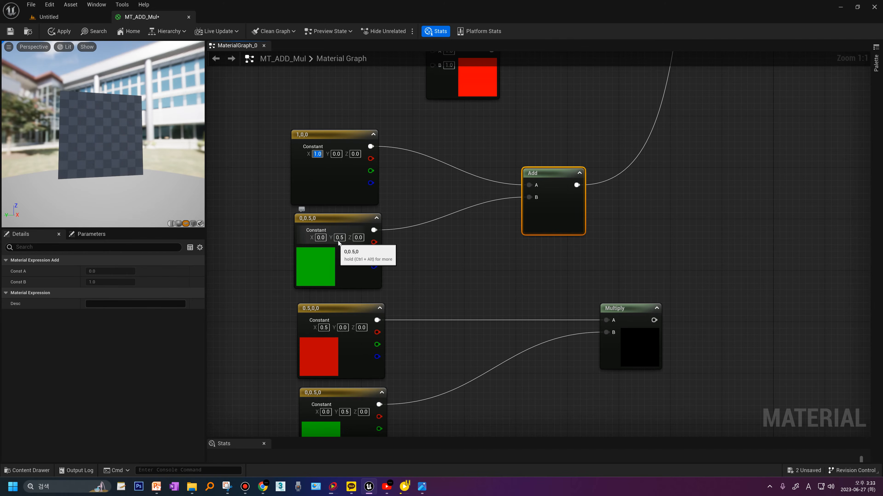
{"action": "left_click", "coordinate": [339, 238]}
{"action": "type", "text": "1"}
{"action": "key", "text": "Return"}
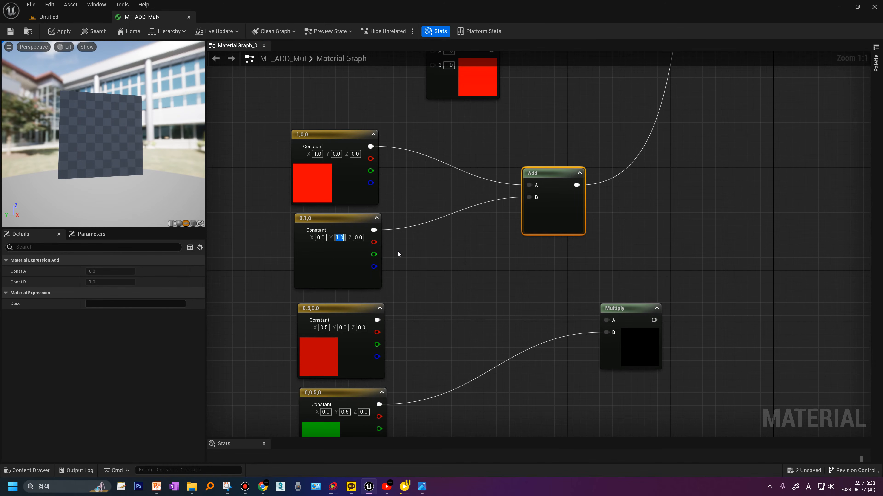
- Commit the green constant's 0,1,0 value
{"action": "left_click", "coordinate": [274, 185]}
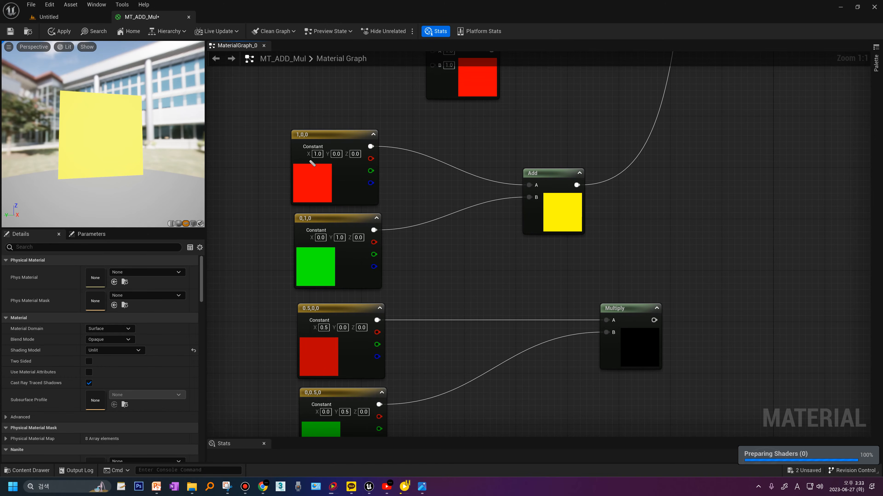
{"action": "left_click_drag", "start_coordinate": [308, 162], "coordinate": [374, 161]}
{"action": "left_click_drag", "start_coordinate": [549, 169], "coordinate": [522, 179]}
{"action": "mouse_move", "coordinate": [322, 163]}
{"action": "left_mouse_down"}
{"action": "mouse_move", "coordinate": [318, 226]}
{"action": "mouse_move", "coordinate": [323, 220]}
{"action": "left_mouse_up"}
{"action": "left_click_drag", "start_coordinate": [340, 164], "coordinate": [342, 224]}
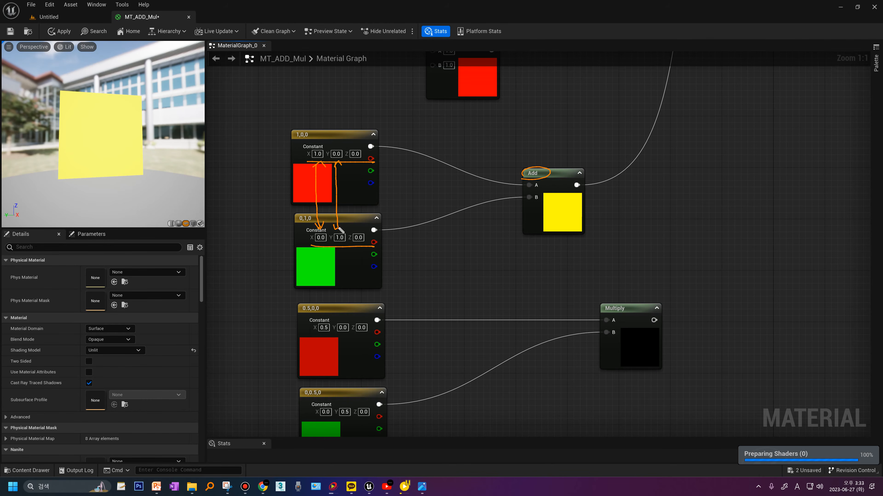
{"action": "mouse_move", "coordinate": [363, 177]}
{"action": "left_mouse_down"}
{"action": "mouse_move", "coordinate": [358, 163]}
{"action": "mouse_move", "coordinate": [357, 230]}
{"action": "mouse_move", "coordinate": [363, 222]}
{"action": "left_mouse_up"}
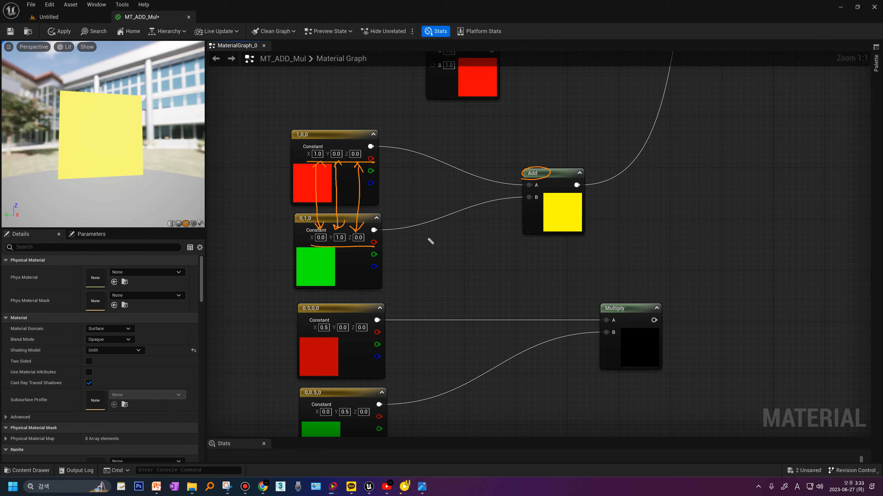
{"action": "left_click_drag", "start_coordinate": [413, 242], "coordinate": [429, 240]}
{"action": "left_click_drag", "start_coordinate": [417, 248], "coordinate": [429, 247]}
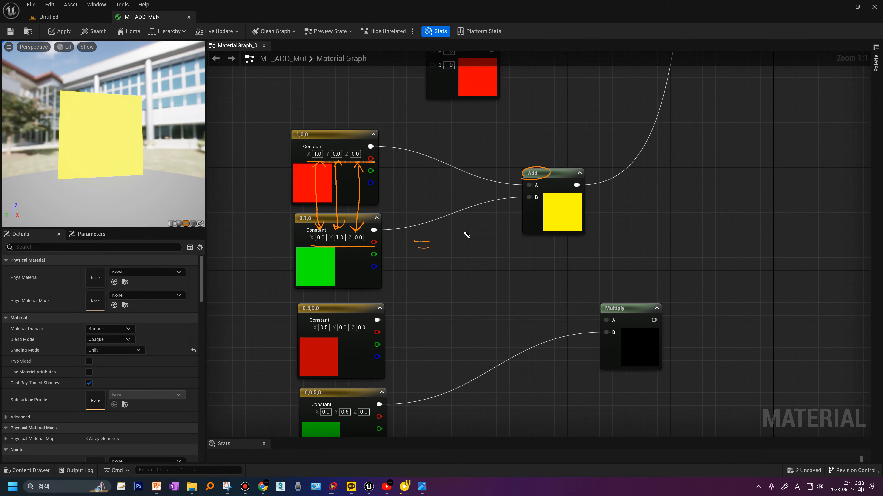
{"action": "left_click_drag", "start_coordinate": [507, 242], "coordinate": [493, 255]}
{"action": "left_click", "coordinate": [511, 248]}
{"action": "mouse_move", "coordinate": [495, 245]}
{"action": "left_mouse_down"}
{"action": "mouse_move", "coordinate": [507, 255]}
{"action": "mouse_move", "coordinate": [547, 246]}
{"action": "left_mouse_up"}
{"action": "mouse_move", "coordinate": [556, 238]}
{"action": "left_mouse_down"}
{"action": "mouse_move", "coordinate": [548, 258]}
{"action": "mouse_move", "coordinate": [632, 240]}
{"action": "left_mouse_up"}
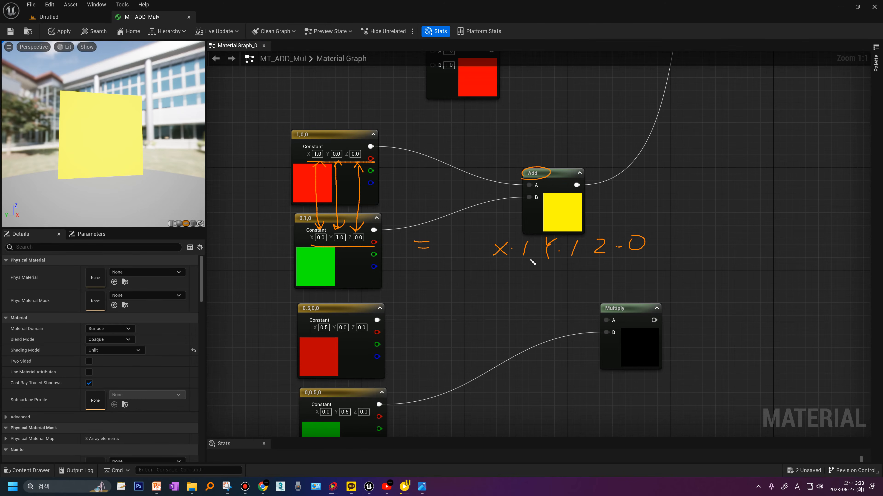
{"action": "mouse_move", "coordinate": [532, 262]}
{"action": "left_mouse_down"}
{"action": "mouse_move", "coordinate": [507, 253]}
{"action": "mouse_move", "coordinate": [527, 264]}
{"action": "left_mouse_up"}
{"action": "mouse_move", "coordinate": [574, 265]}
{"action": "left_mouse_down"}
{"action": "mouse_move", "coordinate": [588, 243]}
{"action": "mouse_move", "coordinate": [567, 268]}
{"action": "left_mouse_up"}
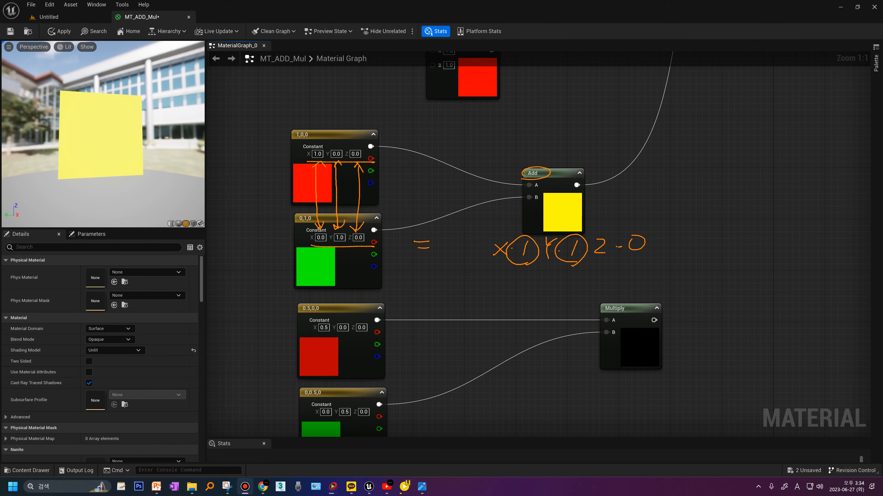
{"action": "key", "text": "Escape"}
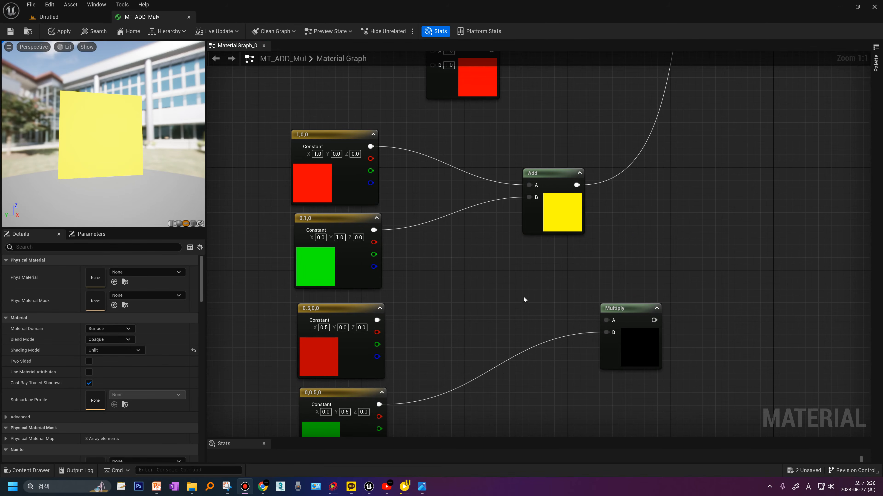
- Move the Multiply node closer to the 0.5,0,0 and 0,0.5,0 constants and connect its output to Emissive Color
{"action": "right_click_drag", "start_coordinate": [628, 353], "coordinate": [627, 276]}
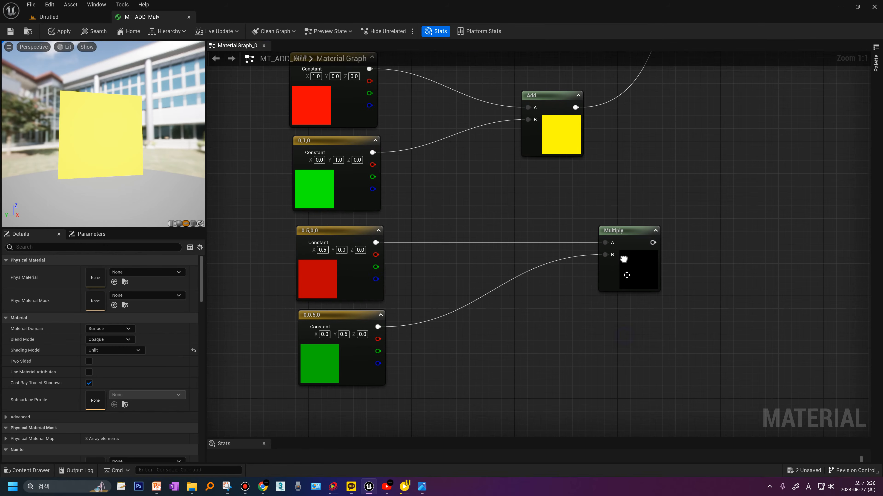
{"action": "left_click_drag", "start_coordinate": [616, 281], "coordinate": [490, 329]}
{"action": "right_click", "coordinate": [530, 294]}
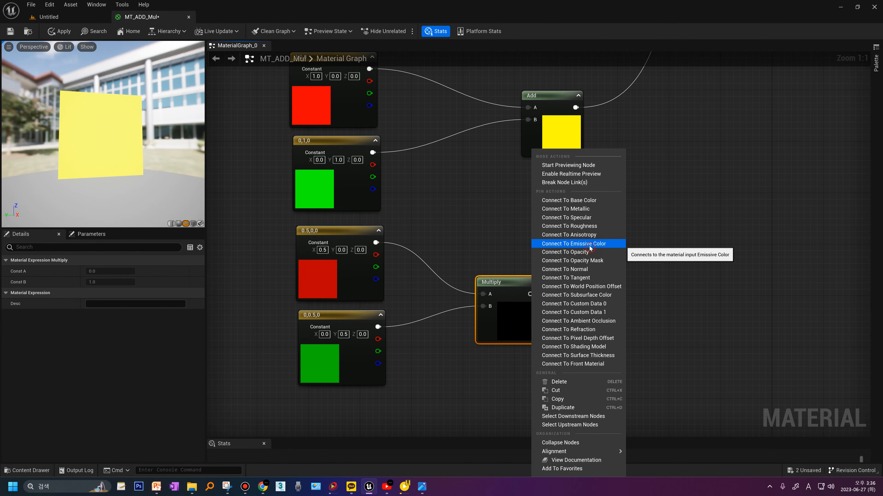
{"action": "left_click", "coordinate": [573, 244]}
{"action": "right_click_drag", "start_coordinate": [493, 284], "coordinate": [604, 277]}
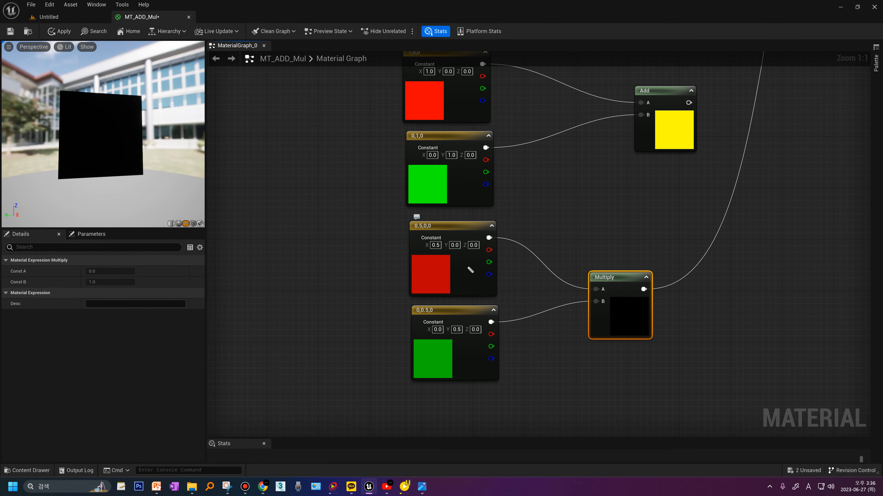
{"action": "mouse_move", "coordinate": [434, 249]}
{"action": "left_mouse_down"}
{"action": "mouse_move", "coordinate": [433, 325]}
{"action": "mouse_move", "coordinate": [458, 284]}
{"action": "mouse_move", "coordinate": [457, 326]}
{"action": "left_mouse_up"}
{"action": "left_click_drag", "start_coordinate": [475, 255], "coordinate": [481, 329]}
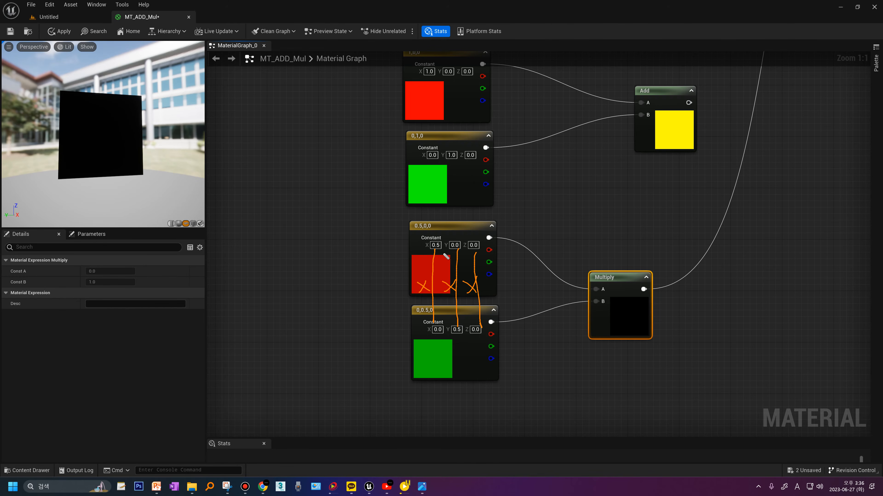
{"action": "left_click_drag", "start_coordinate": [439, 249], "coordinate": [480, 256]}
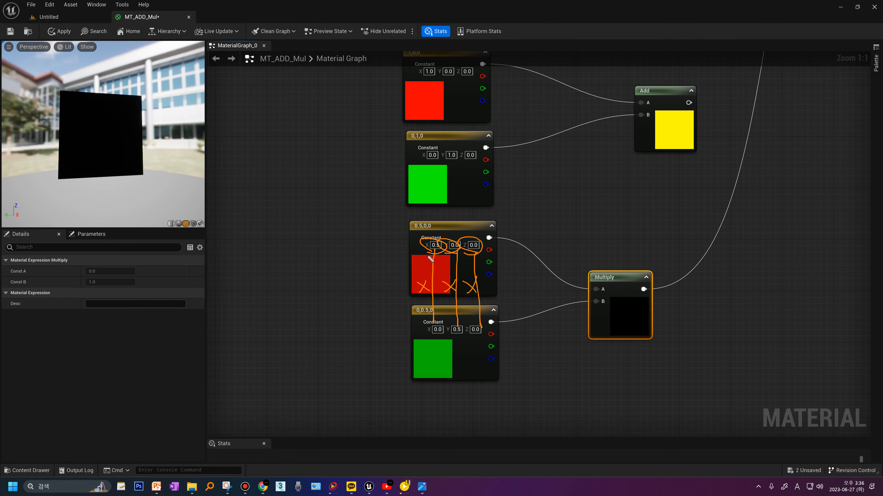
{"action": "left_click_drag", "start_coordinate": [435, 249], "coordinate": [432, 330]}
{"action": "mouse_move", "coordinate": [458, 251]}
{"action": "left_mouse_down"}
{"action": "mouse_move", "coordinate": [463, 329]}
{"action": "mouse_move", "coordinate": [477, 316]}
{"action": "left_mouse_up"}
{"action": "mouse_move", "coordinate": [420, 338]}
{"action": "left_mouse_down"}
{"action": "mouse_move", "coordinate": [500, 315]}
{"action": "mouse_move", "coordinate": [411, 340]}
{"action": "left_mouse_up"}
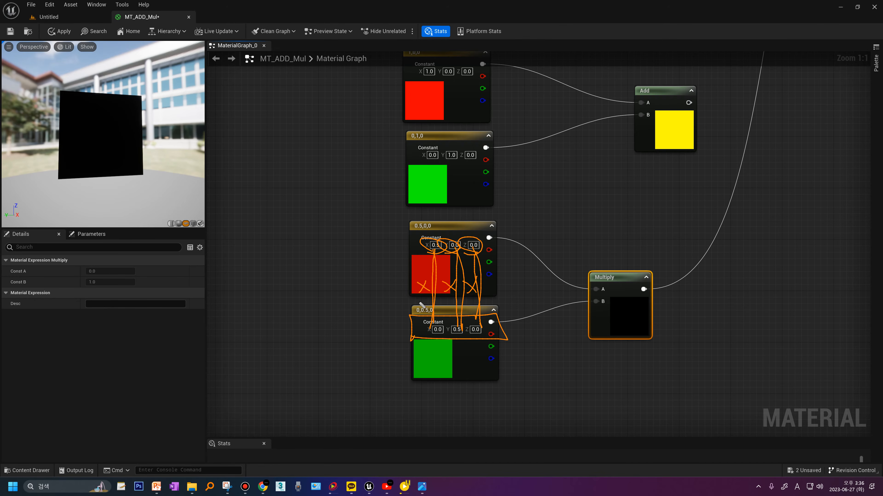
{"action": "left_click_drag", "start_coordinate": [617, 295], "coordinate": [635, 334]}
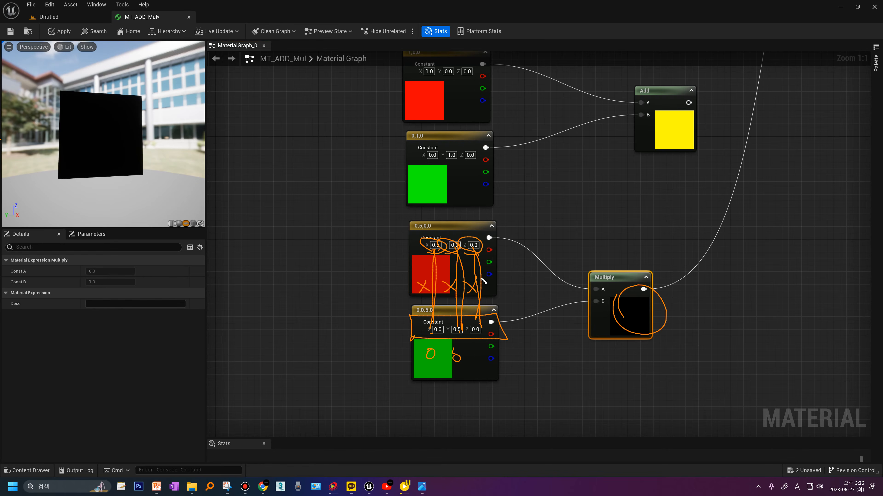
{"action": "left_click_drag", "start_coordinate": [475, 349], "coordinate": [478, 353]}
{"action": "left_click_drag", "start_coordinate": [418, 369], "coordinate": [483, 365]}
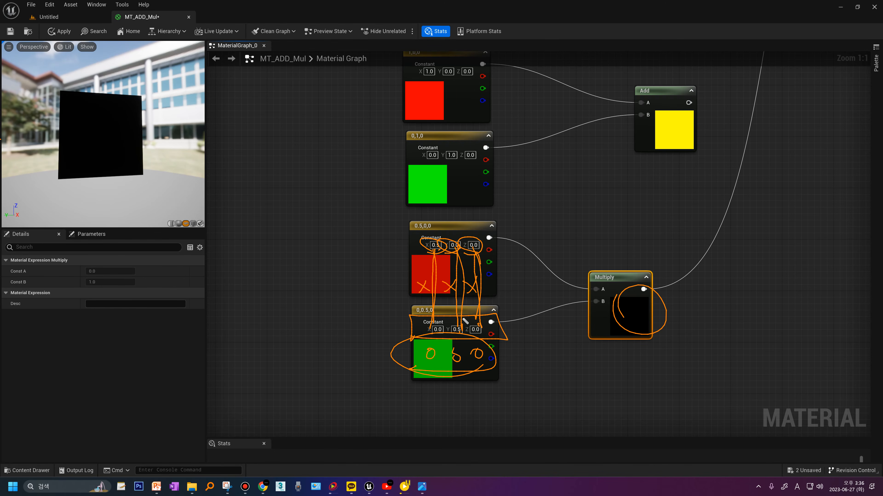
{"action": "key", "text": "Escape"}
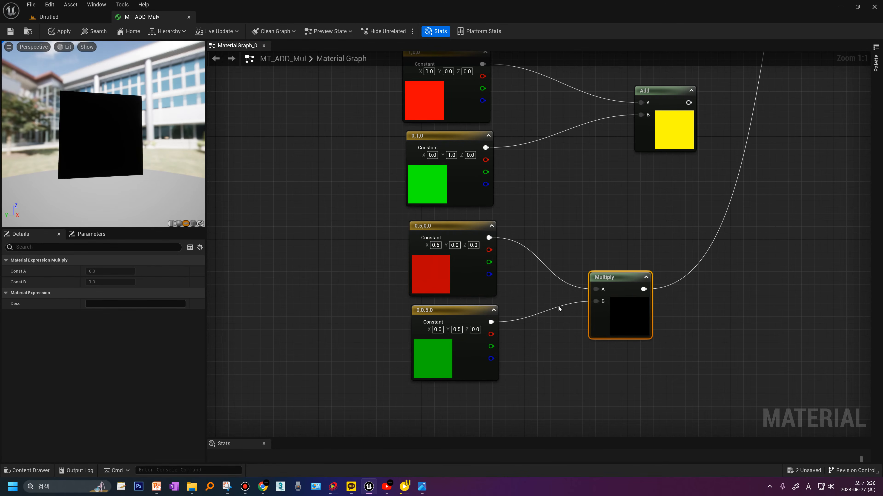
- Move the Add node closer to its 1,0,0 and 0,1,0 color constants
{"action": "right_click_drag", "start_coordinate": [656, 216], "coordinate": [586, 291]}
{"action": "left_click_drag", "start_coordinate": [595, 203], "coordinate": [496, 213]}
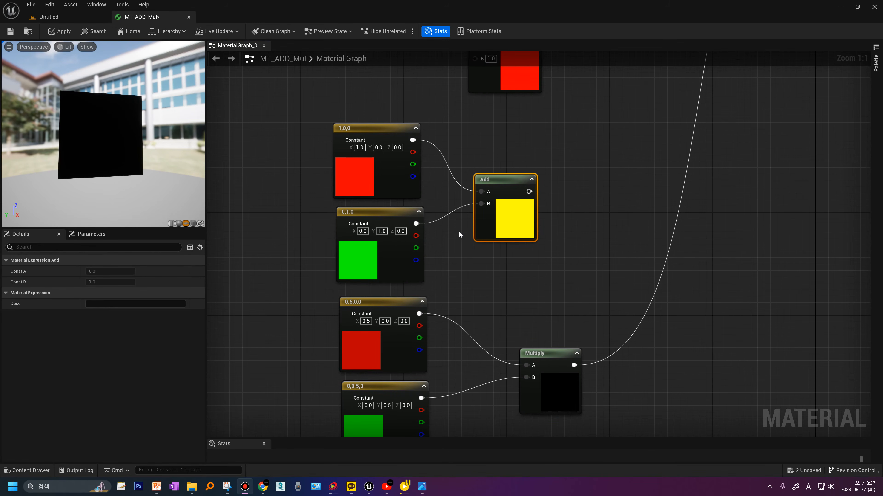
{"action": "mouse_move", "coordinate": [404, 101]}
{"action": "left_mouse_down"}
{"action": "mouse_move", "coordinate": [417, 114]}
{"action": "mouse_move", "coordinate": [427, 97]}
{"action": "mouse_move", "coordinate": [440, 112]}
{"action": "mouse_move", "coordinate": [454, 104]}
{"action": "left_mouse_up"}
{"action": "left_click_drag", "start_coordinate": [440, 117], "coordinate": [455, 113]}
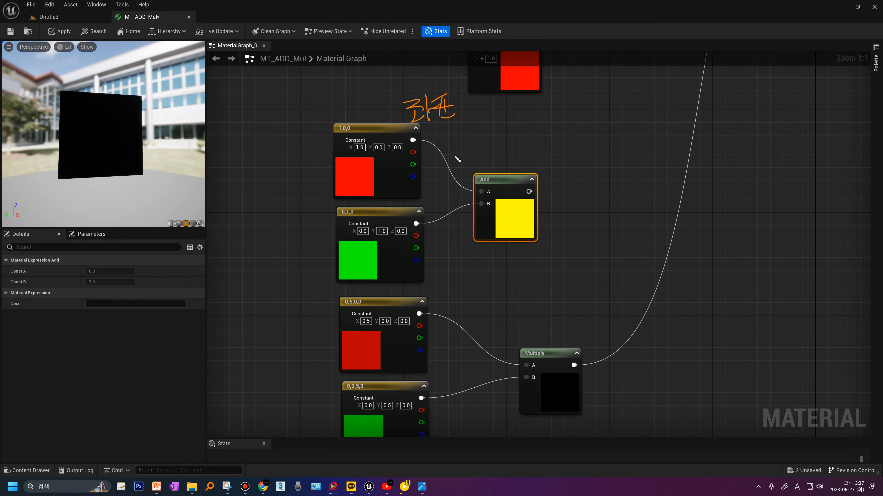
{"action": "mouse_move", "coordinate": [412, 141]}
{"action": "left_mouse_down"}
{"action": "mouse_move", "coordinate": [479, 163]}
{"action": "mouse_move", "coordinate": [481, 180]}
{"action": "left_mouse_up"}
{"action": "mouse_move", "coordinate": [416, 224]}
{"action": "left_mouse_down"}
{"action": "mouse_move", "coordinate": [482, 210]}
{"action": "mouse_move", "coordinate": [488, 188]}
{"action": "left_mouse_up"}
{"action": "left_click_drag", "start_coordinate": [469, 115], "coordinate": [496, 134]}
{"action": "mouse_move", "coordinate": [503, 127]}
{"action": "left_mouse_down"}
{"action": "mouse_move", "coordinate": [517, 125]}
{"action": "mouse_move", "coordinate": [514, 136]}
{"action": "left_mouse_up"}
{"action": "left_click_drag", "start_coordinate": [526, 124], "coordinate": [521, 134]}
{"action": "left_click_drag", "start_coordinate": [533, 127], "coordinate": [537, 124]}
{"action": "left_click_drag", "start_coordinate": [486, 225], "coordinate": [492, 212]}
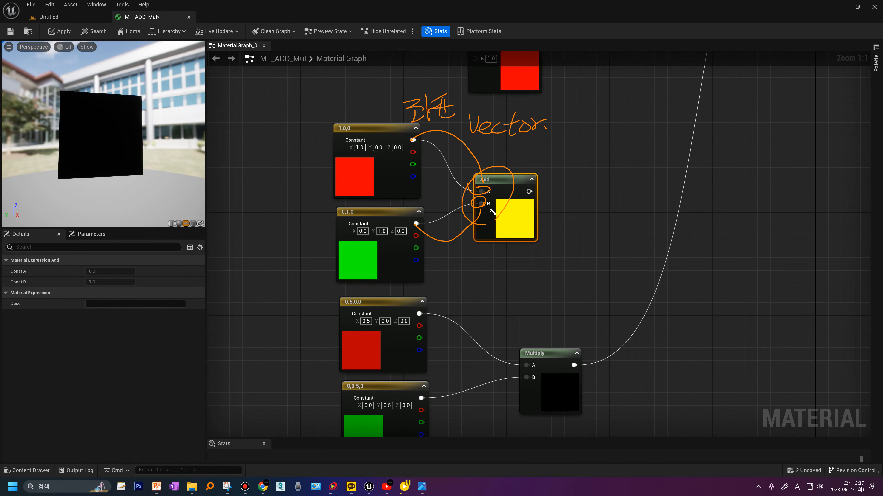
{"action": "mouse_move", "coordinate": [335, 156]}
{"action": "left_mouse_down"}
{"action": "mouse_move", "coordinate": [391, 129]}
{"action": "mouse_move", "coordinate": [327, 161]}
{"action": "left_mouse_up"}
{"action": "mouse_move", "coordinate": [424, 152]}
{"action": "left_mouse_down"}
{"action": "mouse_move", "coordinate": [439, 211]}
{"action": "mouse_move", "coordinate": [339, 242]}
{"action": "left_mouse_up"}
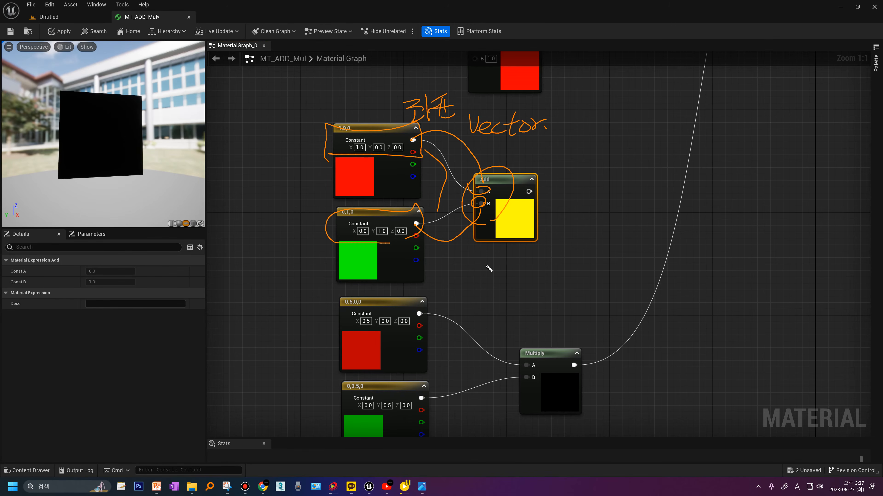
{"action": "left_click_drag", "start_coordinate": [483, 251], "coordinate": [478, 284]}
{"action": "left_click_drag", "start_coordinate": [503, 256], "coordinate": [510, 262]}
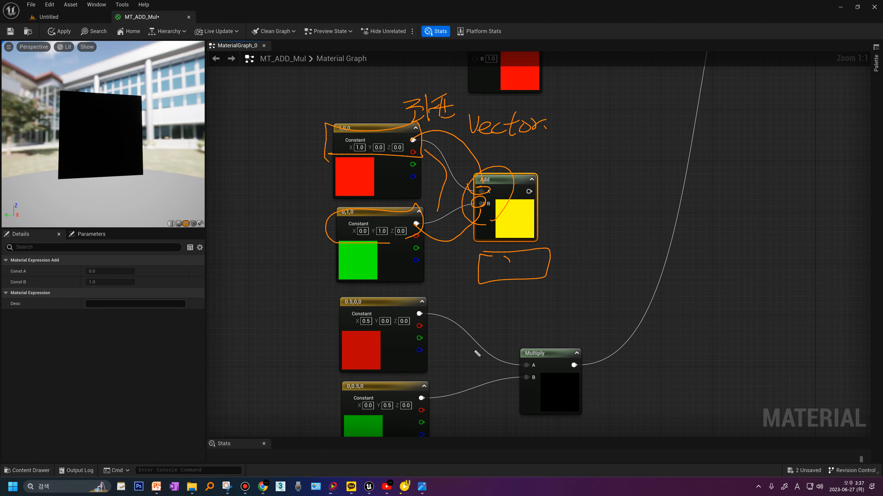
{"action": "left_click_drag", "start_coordinate": [464, 335], "coordinate": [490, 350]}
{"action": "left_click_drag", "start_coordinate": [446, 397], "coordinate": [519, 380]}
{"action": "left_click_drag", "start_coordinate": [433, 315], "coordinate": [516, 360]}
{"action": "left_click_drag", "start_coordinate": [439, 387], "coordinate": [534, 376]}
{"action": "left_click_drag", "start_coordinate": [516, 314], "coordinate": [540, 337]}
{"action": "left_click_drag", "start_coordinate": [546, 313], "coordinate": [522, 347]}
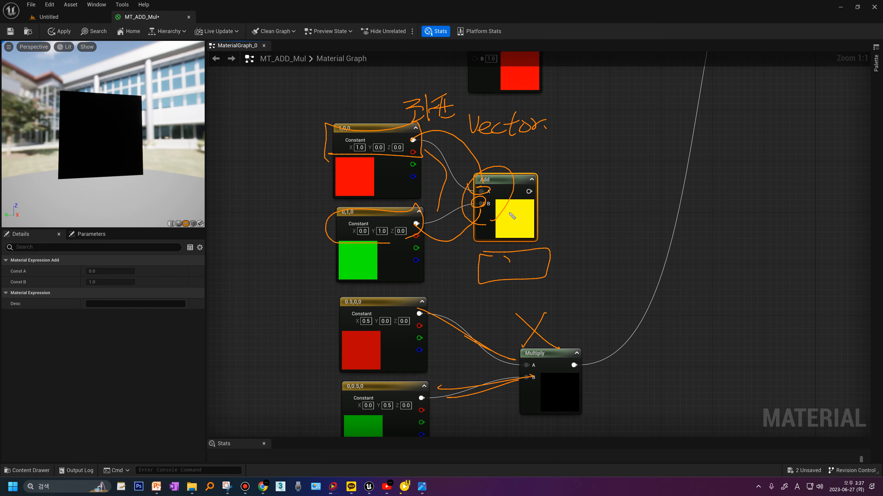
{"action": "key", "text": "Escape"}
- Move both arrow-and-checker texture groups, with their Add and Multiply nodes, to just below the UV node chains
{"action": "scroll", "coordinate": [510, 214], "scroll_direction": "down", "scroll_amount": 5}
{"action": "mouse_move", "coordinate": [487, 187]}
{"action": "right_mouse_down"}
{"action": "mouse_move", "coordinate": [500, 256]}
{"action": "mouse_move", "coordinate": [547, 253]}
{"action": "right_mouse_up"}
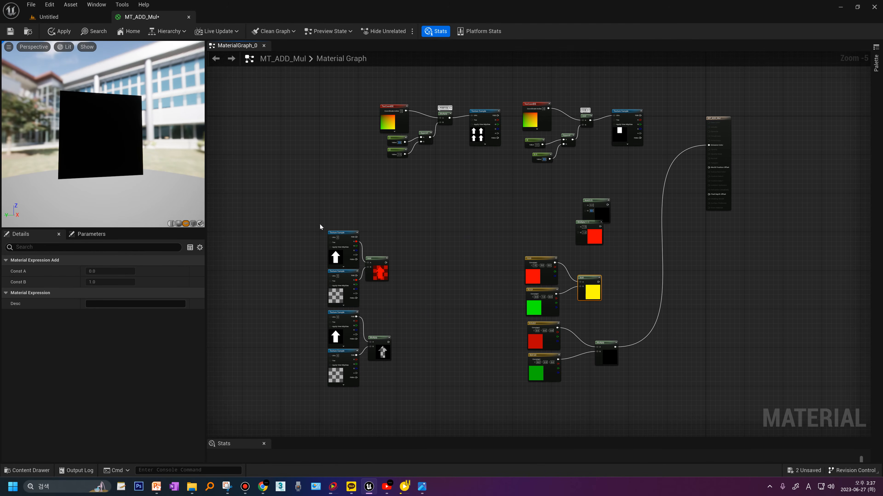
{"action": "right_click_drag", "start_coordinate": [319, 227], "coordinate": [320, 192]}
{"action": "left_click_drag", "start_coordinate": [290, 158], "coordinate": [410, 381]}
{"action": "mouse_move", "coordinate": [330, 202]}
{"action": "left_mouse_down"}
{"action": "mouse_move", "coordinate": [400, 156]}
{"action": "mouse_move", "coordinate": [330, 203]}
{"action": "left_mouse_up"}
{"action": "left_click_drag", "start_coordinate": [323, 175], "coordinate": [417, 425]}
{"action": "left_click_drag", "start_coordinate": [379, 223], "coordinate": [470, 152]}
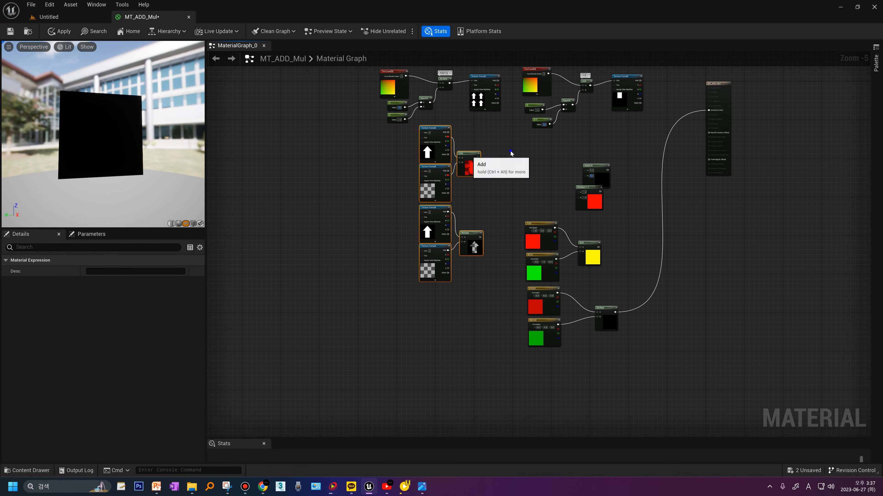
- Delete the four color constants, their Add and Multiply nodes, and the two loose math nodes above them
{"action": "scroll", "coordinate": [550, 128], "scroll_direction": "up", "scroll_amount": 3}
{"action": "right_click_drag", "start_coordinate": [549, 129], "coordinate": [547, 203]}
{"action": "scroll", "coordinate": [569, 213], "scroll_direction": "down", "scroll_amount": 4}
{"action": "scroll", "coordinate": [575, 265], "scroll_direction": "up", "scroll_amount": 6}
{"action": "scroll", "coordinate": [588, 294], "scroll_direction": "down", "scroll_amount": 5}
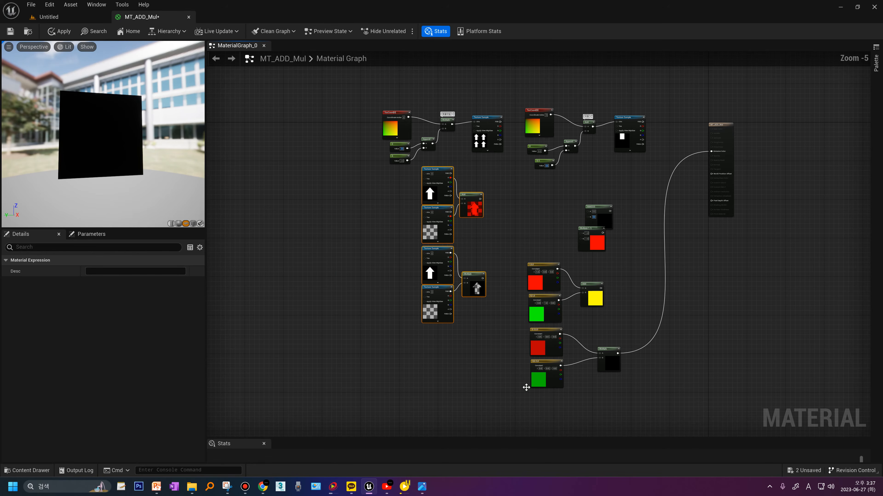
{"action": "left_click_drag", "start_coordinate": [514, 427], "coordinate": [671, 206]}
{"action": "key", "text": "Delete"}
- Examine the UV chain using Multiply for tiling and the neighbouring chain using Add for offset
{"action": "left_click_drag", "start_coordinate": [494, 330], "coordinate": [511, 182]}
{"action": "right_click_drag", "start_coordinate": [585, 135], "coordinate": [573, 211]}
{"action": "scroll", "coordinate": [572, 211], "scroll_direction": "up", "scroll_amount": 5}
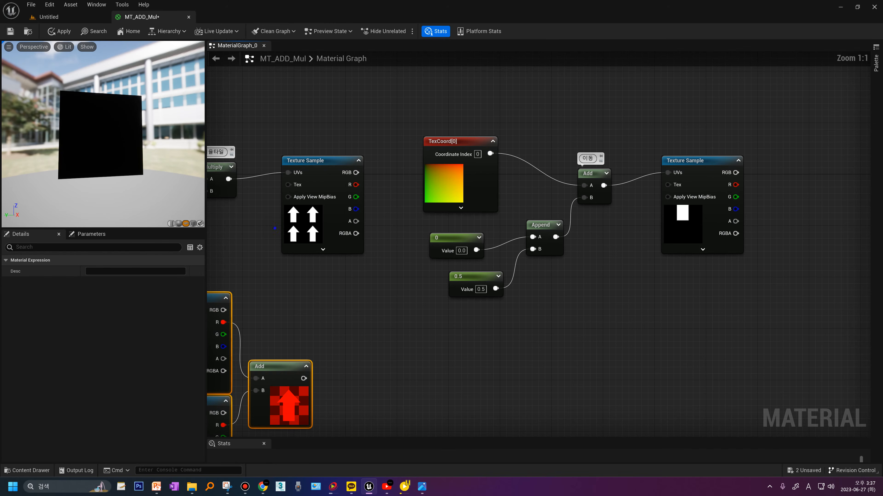
{"action": "right_click_drag", "start_coordinate": [236, 210], "coordinate": [478, 270]}
{"action": "left_click_drag", "start_coordinate": [562, 139], "coordinate": [254, 340]}
{"action": "right_click_drag", "start_coordinate": [496, 342], "coordinate": [201, 331]}
{"action": "right_click_drag", "start_coordinate": [345, 226], "coordinate": [383, 238]}
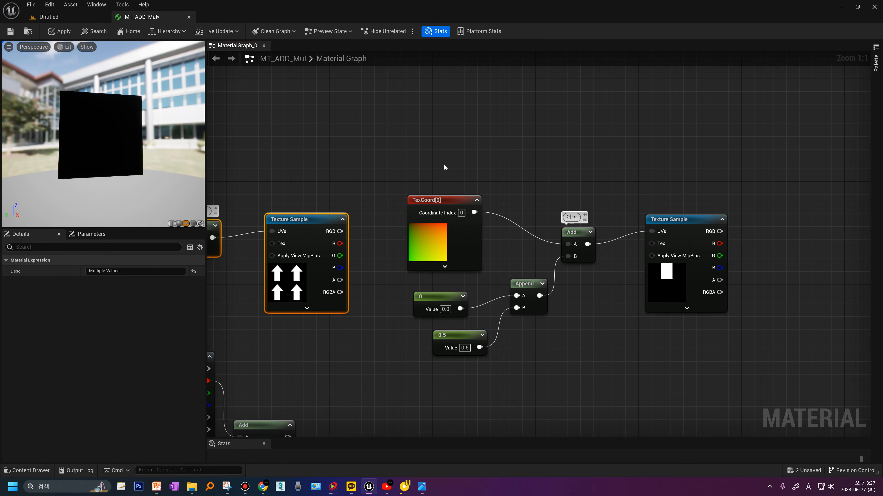
{"action": "left_click_drag", "start_coordinate": [444, 165], "coordinate": [671, 382]}
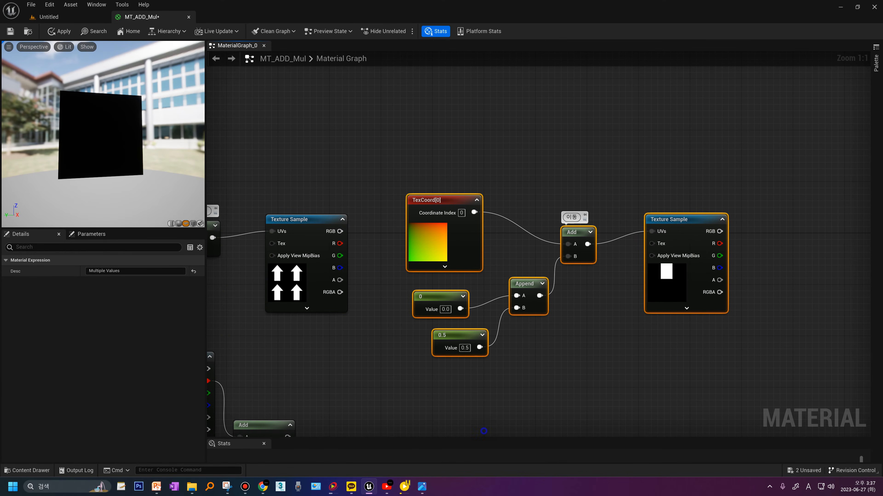
{"action": "right_click_drag", "start_coordinate": [483, 431], "coordinate": [551, 132]}
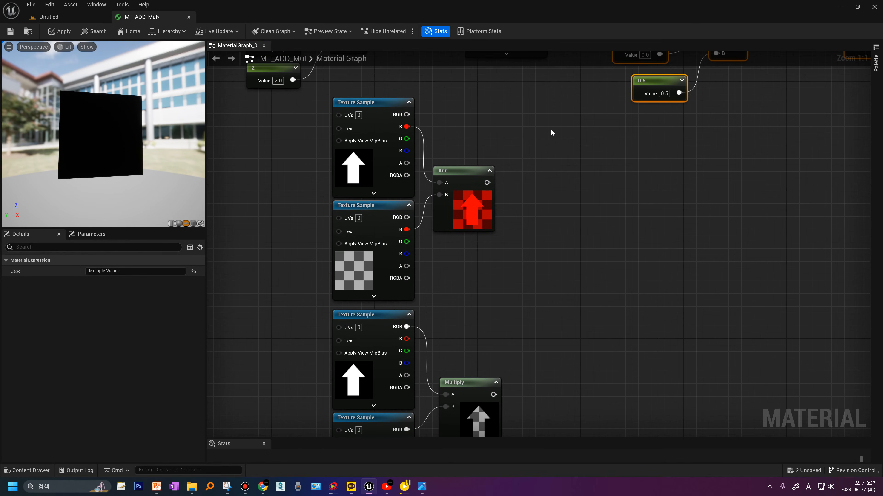
- Place the Add texture group beside the Multiply texture group, moving the Multiply group up to about the same height
{"action": "scroll", "coordinate": [535, 285], "scroll_direction": "down", "scroll_amount": 1}
{"action": "left_click_drag", "start_coordinate": [526, 270], "coordinate": [616, 217]}
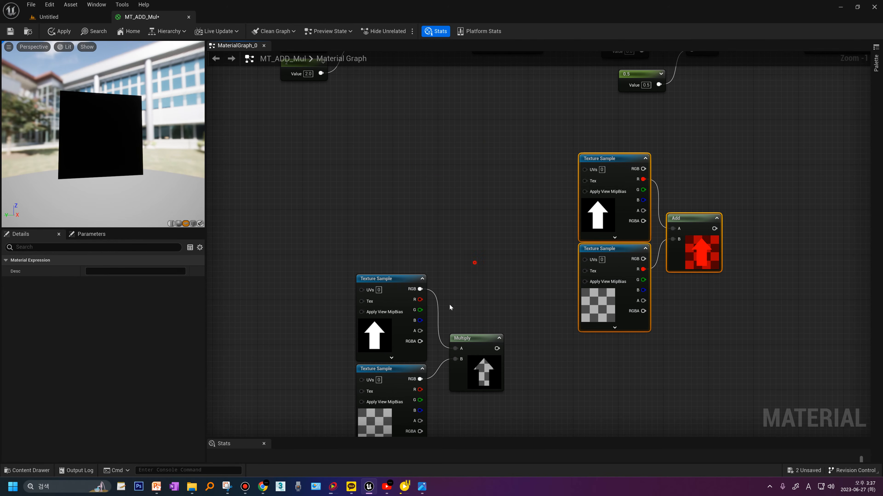
{"action": "left_click_drag", "start_coordinate": [473, 263], "coordinate": [366, 391]}
{"action": "left_click_drag", "start_coordinate": [380, 347], "coordinate": [407, 235]}
{"action": "scroll", "coordinate": [616, 200], "scroll_direction": "up", "scroll_amount": 1}
{"action": "left_click", "coordinate": [480, 272]}
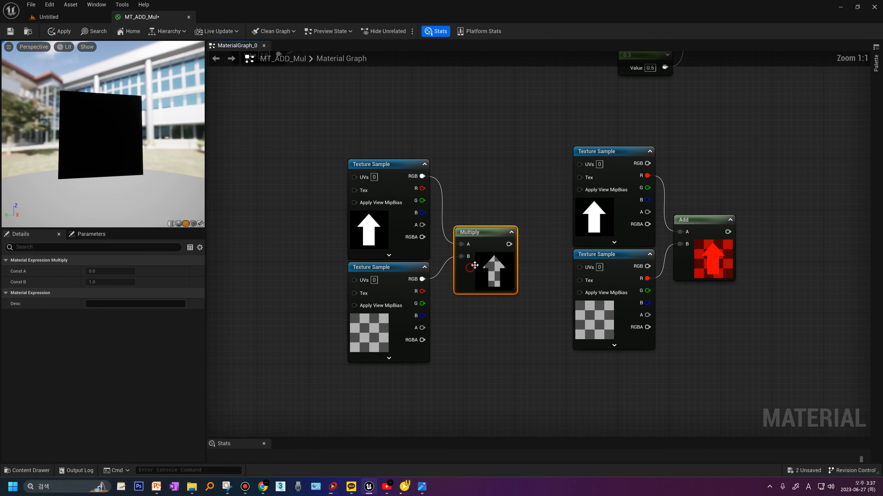
- Set the material's Blend Mode to Masked and route the arrow-and-checker Multiply output into Opacity Mask
{"action": "scroll", "coordinate": [540, 250], "scroll_direction": "down", "scroll_amount": 2}
{"action": "right_click_drag", "start_coordinate": [540, 251], "coordinate": [350, 299]}
{"action": "left_click_drag", "start_coordinate": [325, 296], "coordinate": [766, 146]}
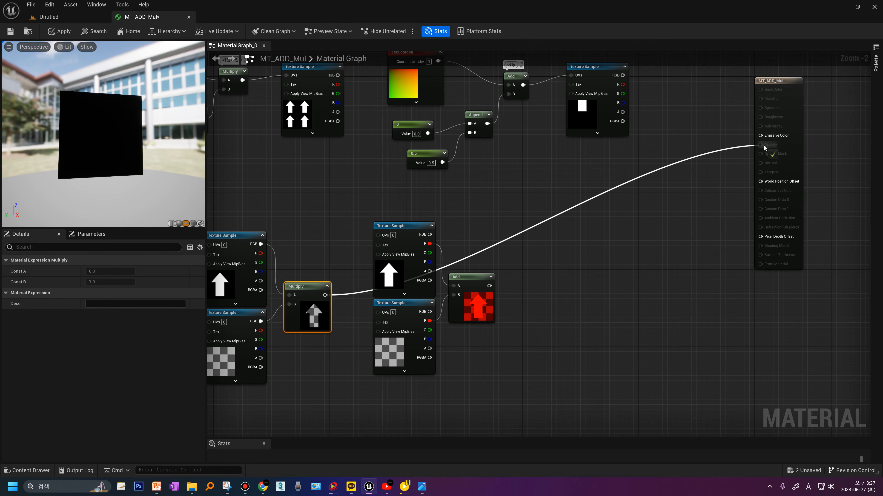
{"action": "left_click", "coordinate": [614, 212]}
{"action": "left_click", "coordinate": [110, 340]}
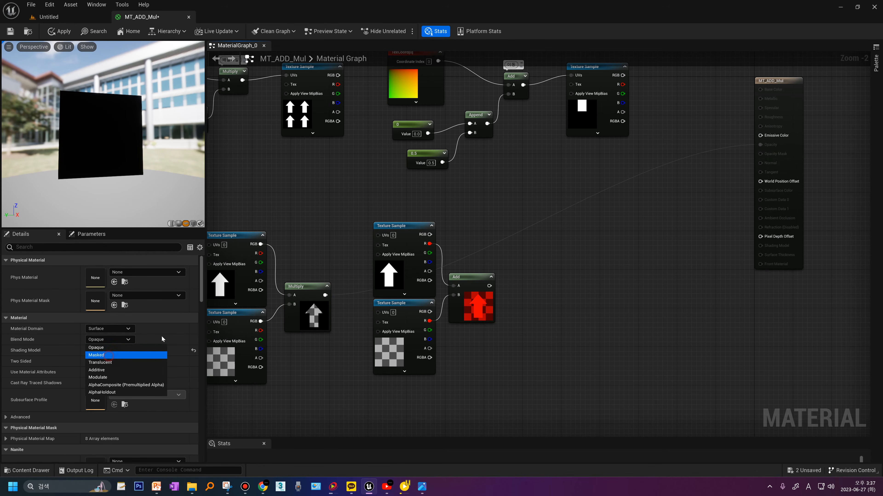
{"action": "left_click", "coordinate": [97, 355]}
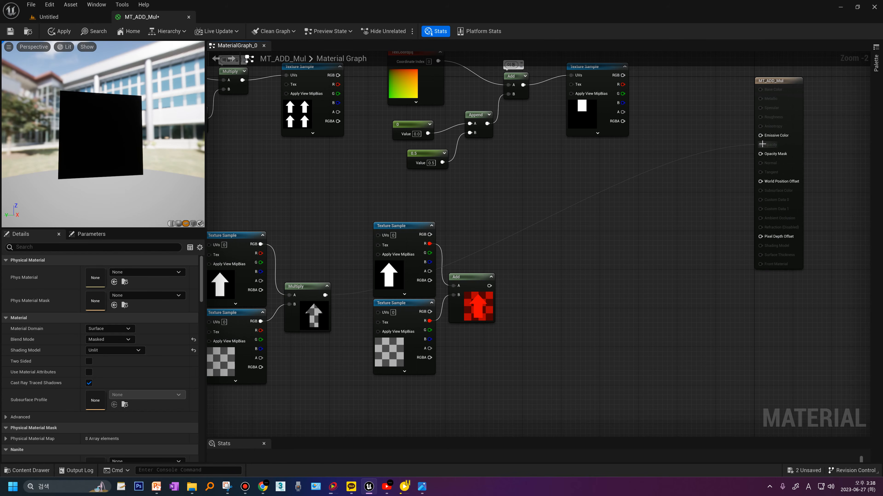
{"action": "left_click_drag", "start_coordinate": [760, 145], "coordinate": [759, 154], "text": "ctrl"}
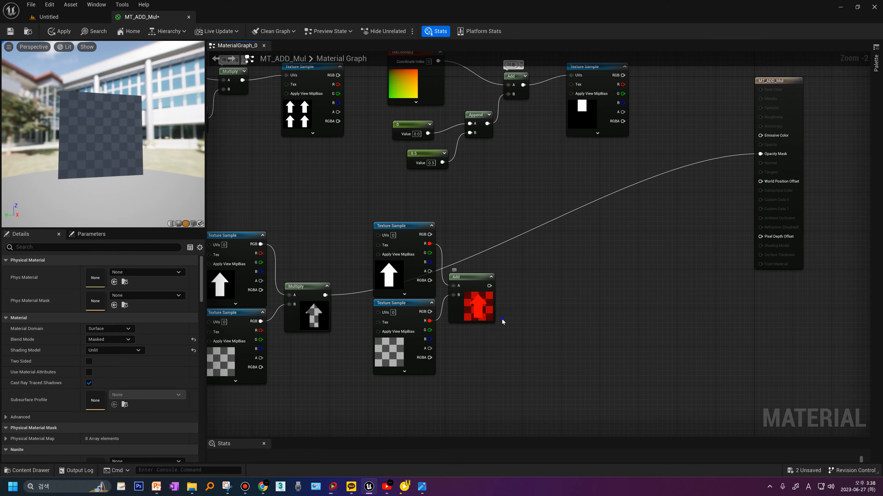
- Move the red arrow-and-checker Add texture group up beneath the UV offset nodes and connect its Add output to Emissive Color
{"action": "right_click_drag", "start_coordinate": [502, 322], "coordinate": [514, 317]}
{"action": "left_click_drag", "start_coordinate": [386, 388], "coordinate": [485, 237]}
{"action": "scroll", "coordinate": [417, 229], "scroll_direction": "up", "scroll_amount": 2}
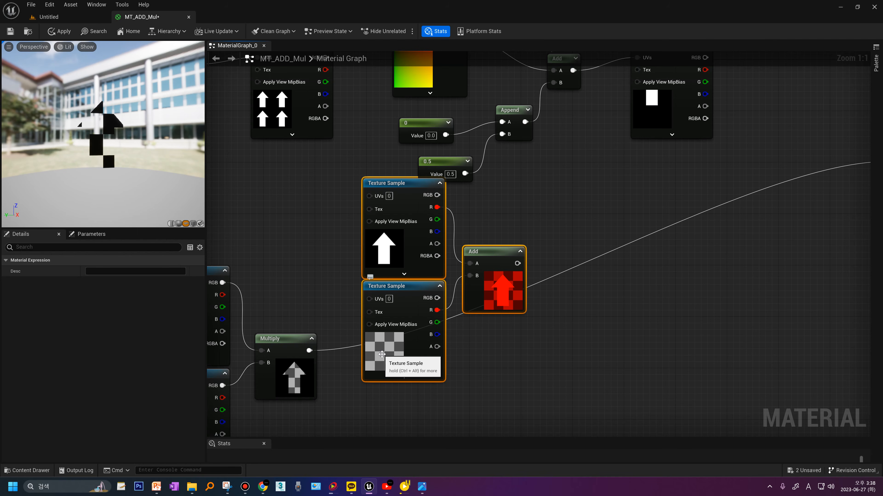
{"action": "right_click_drag", "start_coordinate": [566, 259], "coordinate": [453, 326]}
{"action": "left_click_drag", "start_coordinate": [405, 331], "coordinate": [777, 204]}
{"action": "right_click_drag", "start_coordinate": [414, 431], "coordinate": [439, 408]}
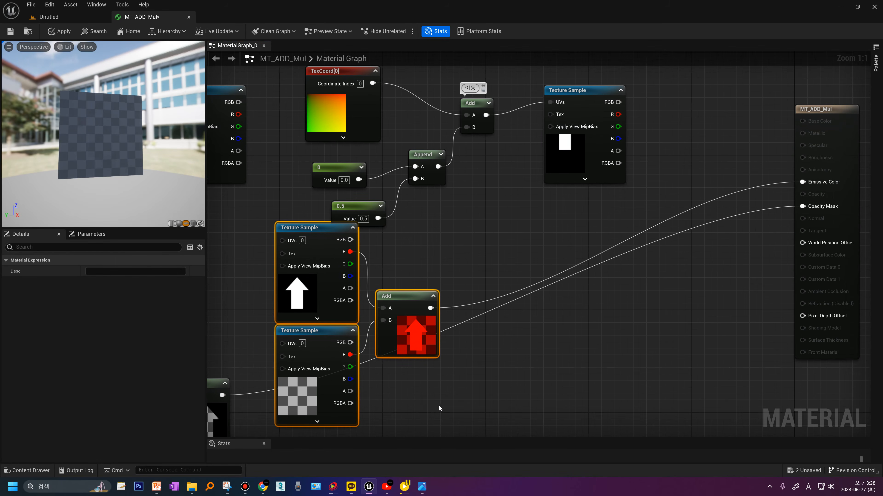
- Move the Add texture group and the Multiply texture group closer to the material output, with the Multiply group below the Add group
{"action": "left_click_drag", "start_coordinate": [439, 406], "coordinate": [483, 230]}
{"action": "right_click_drag", "start_coordinate": [447, 342], "coordinate": [467, 365]}
{"action": "left_click_drag", "start_coordinate": [481, 382], "coordinate": [320, 229]}
{"action": "left_click_drag", "start_coordinate": [483, 275], "coordinate": [810, 296]}
{"action": "right_click_drag", "start_coordinate": [811, 296], "coordinate": [698, 335]}
{"action": "scroll", "coordinate": [597, 268], "scroll_direction": "down", "scroll_amount": 2}
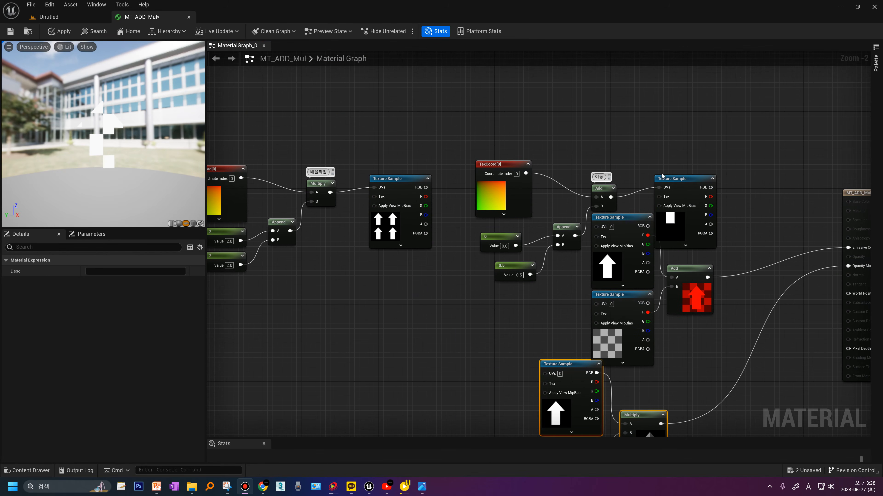
- Add a three-component color constant and a Multiply node, multiply the constant by the Add output, and route the product into Emissive Color
{"action": "right_click_drag", "start_coordinate": [733, 124], "coordinate": [533, 229]}
{"action": "scroll", "coordinate": [430, 189], "scroll_direction": "up", "scroll_amount": 2}
{"action": "left_click", "coordinate": [431, 189]}
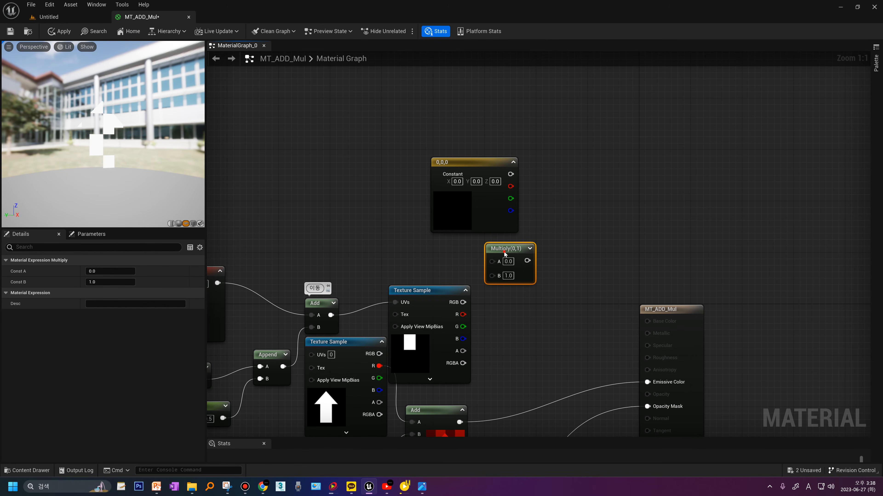
{"action": "left_click_drag", "start_coordinate": [486, 245], "coordinate": [562, 184]}
{"action": "left_click_drag", "start_coordinate": [510, 175], "coordinate": [568, 202]}
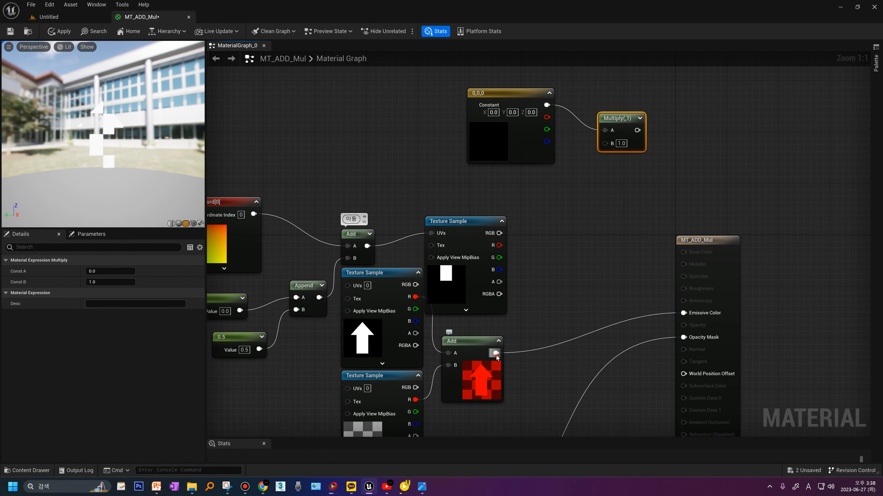
{"action": "left_click_drag", "start_coordinate": [496, 352], "coordinate": [684, 313]}
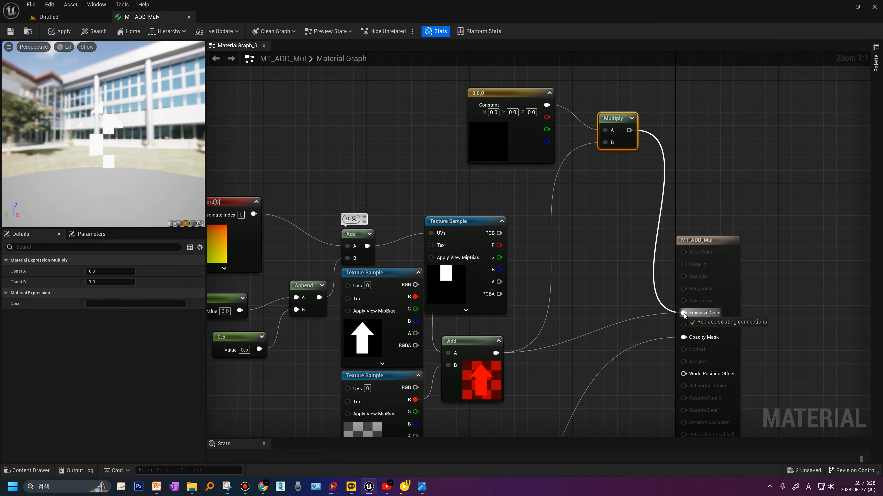
- Set the color constant's X value to 10 and raise it to 100
{"action": "left_click", "coordinate": [493, 112]}
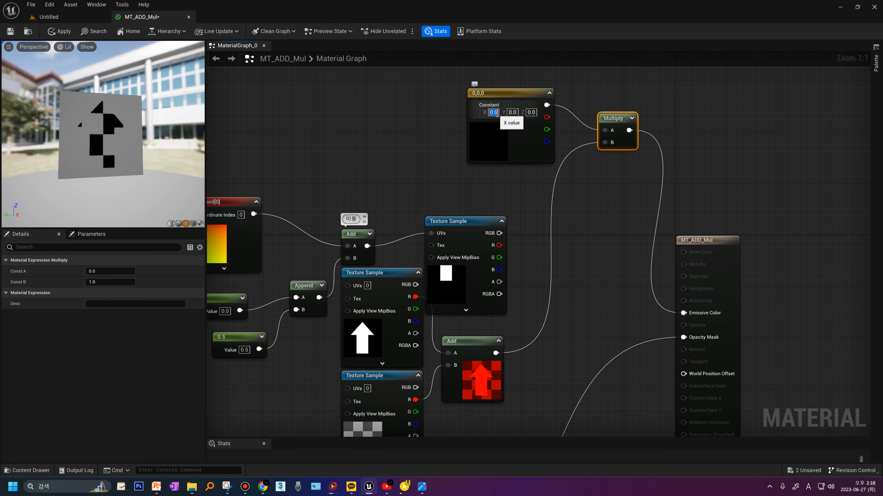
{"action": "type", "text": "10"}
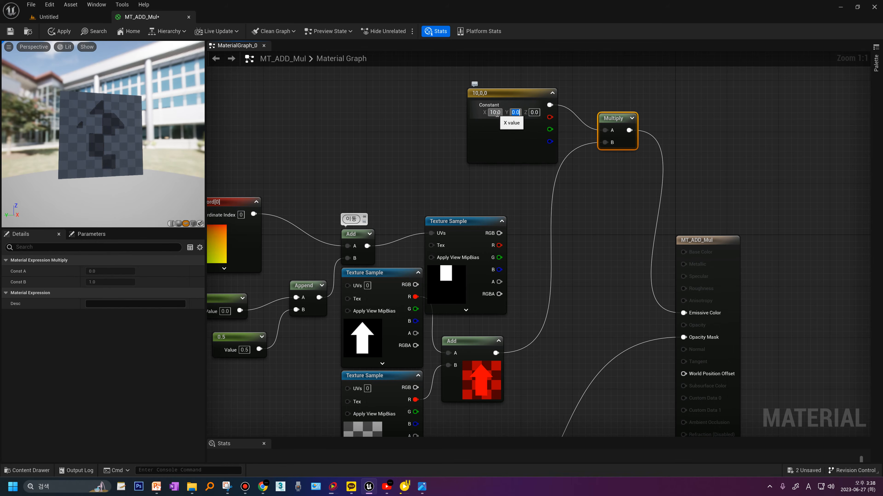
{"action": "key", "text": "Tab"}
{"action": "left_click", "coordinate": [480, 373]}
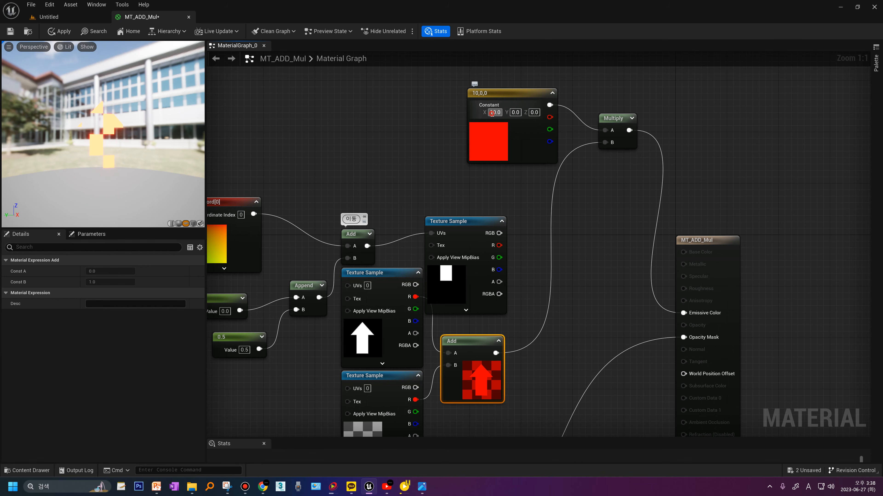
{"action": "left_click", "coordinate": [492, 113]}
{"action": "type", "text": "100"}
{"action": "key", "text": "Return"}
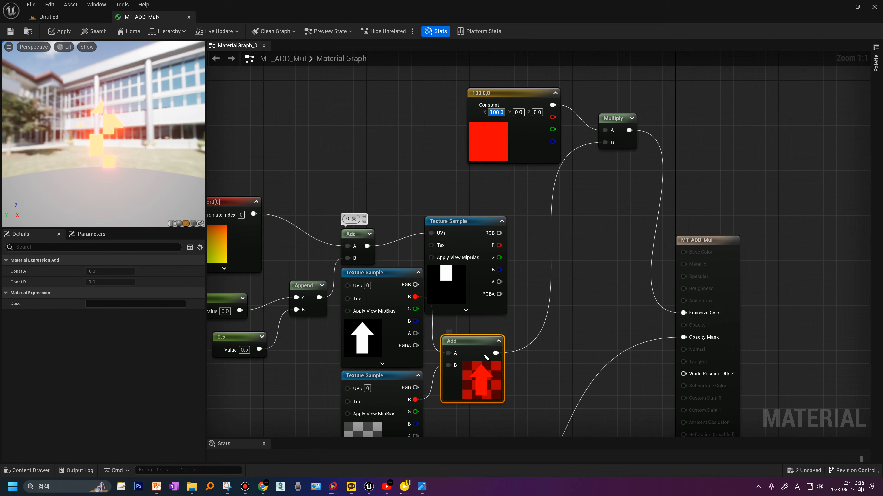
- Mark up the Add output, the constant's three channels, the Multiply node with 100, 0, 0, and the material inputs, and clear the marks
{"action": "left_click_drag", "start_coordinate": [483, 346], "coordinate": [485, 369]}
{"action": "mouse_move", "coordinate": [605, 87]}
{"action": "left_mouse_down"}
{"action": "mouse_move", "coordinate": [589, 106]}
{"action": "mouse_move", "coordinate": [621, 105]}
{"action": "left_mouse_up"}
{"action": "mouse_move", "coordinate": [520, 117]}
{"action": "left_mouse_down"}
{"action": "mouse_move", "coordinate": [511, 218]}
{"action": "mouse_move", "coordinate": [543, 188]}
{"action": "mouse_move", "coordinate": [494, 193]}
{"action": "left_mouse_up"}
{"action": "left_click_drag", "start_coordinate": [634, 93], "coordinate": [636, 110]}
{"action": "left_click_drag", "start_coordinate": [653, 93], "coordinate": [656, 101]}
{"action": "left_click_drag", "start_coordinate": [593, 116], "coordinate": [601, 149]}
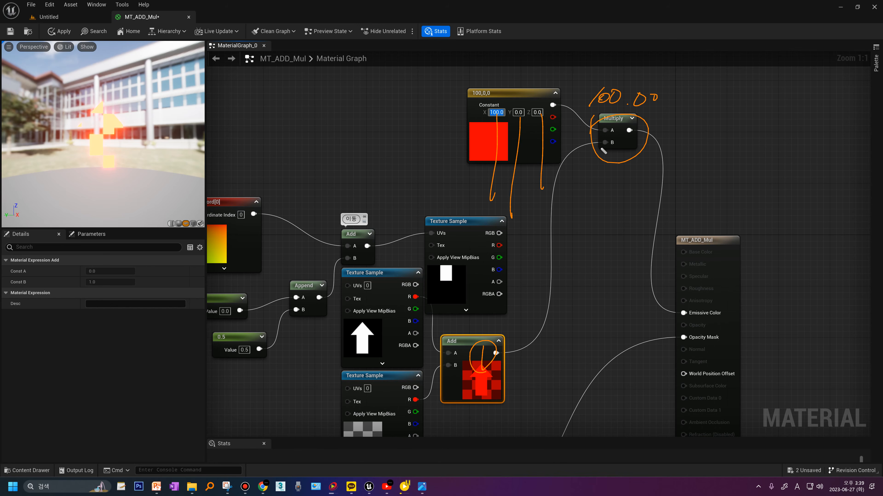
{"action": "left_click_drag", "start_coordinate": [663, 324], "coordinate": [741, 327]}
{"action": "left_click_drag", "start_coordinate": [677, 344], "coordinate": [732, 345]}
{"action": "key", "text": "Escape"}
{"action": "mouse_move", "coordinate": [476, 265]}
{"action": "right_mouse_down"}
{"action": "mouse_move", "coordinate": [476, 126]}
{"action": "mouse_move", "coordinate": [476, 201]}
{"action": "right_mouse_up"}
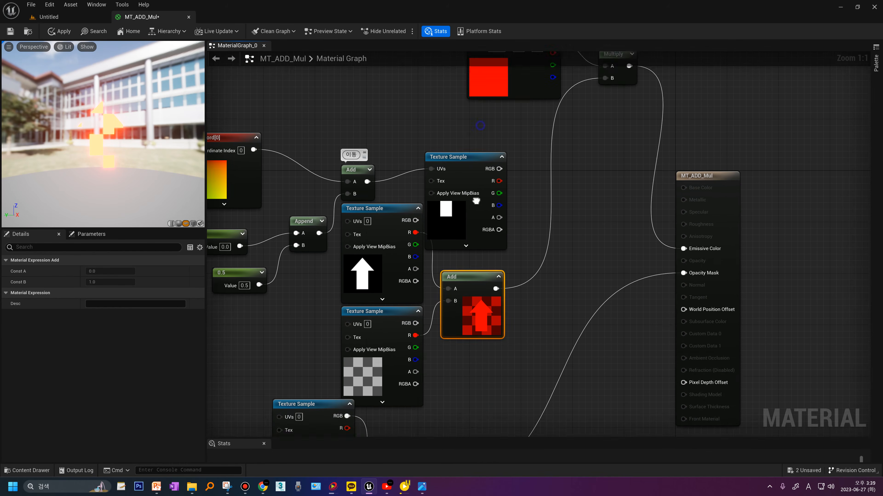
{"action": "scroll", "coordinate": [477, 201], "scroll_direction": "down", "scroll_amount": 4}
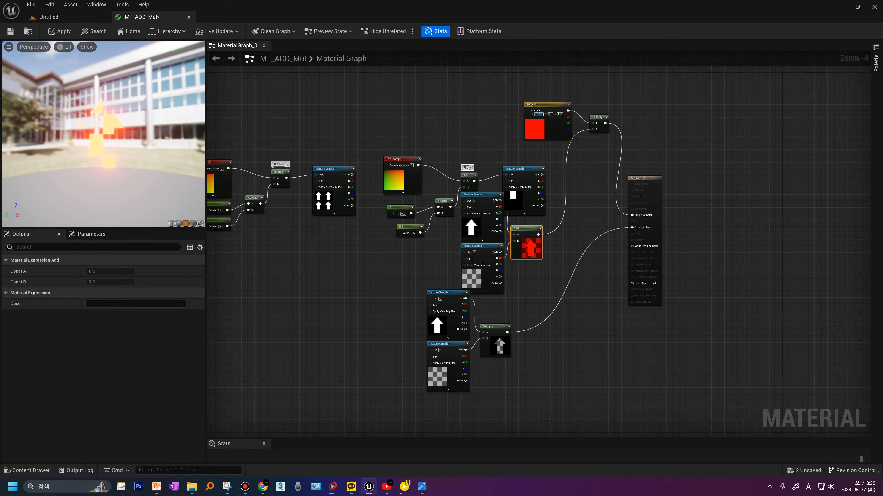
{"action": "right_click_drag", "start_coordinate": [344, 186], "coordinate": [401, 195]}
{"action": "scroll", "coordinate": [370, 231], "scroll_direction": "up", "scroll_amount": 1}
{"action": "right_click_drag", "start_coordinate": [373, 233], "coordinate": [394, 237]}
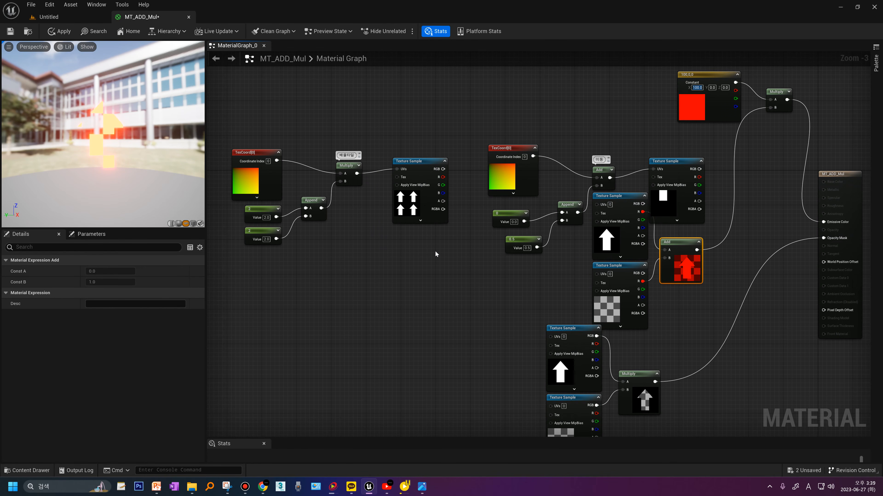